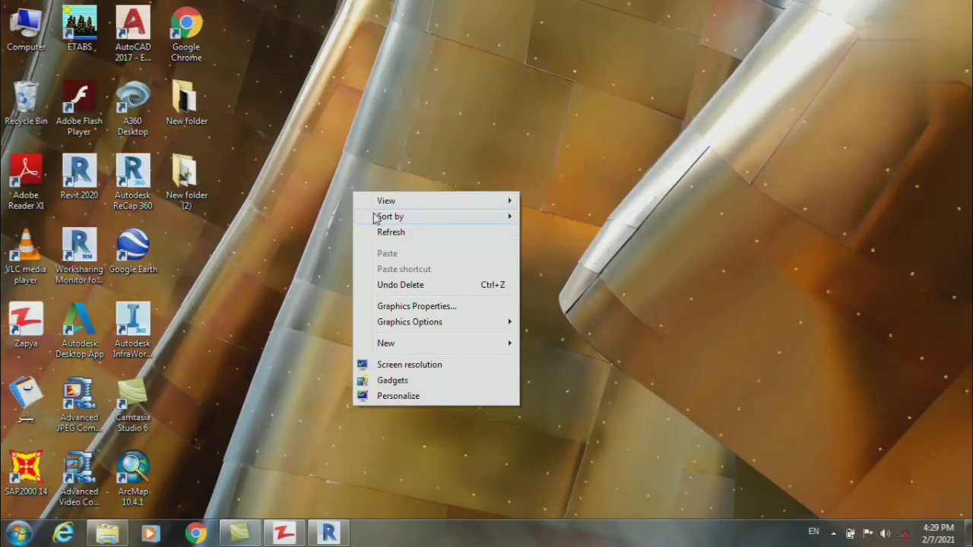
# - Refresh the desktop and bring the Revit 2020 project with its empty Level 1 plan forward
pyautogui.click(398, 235)
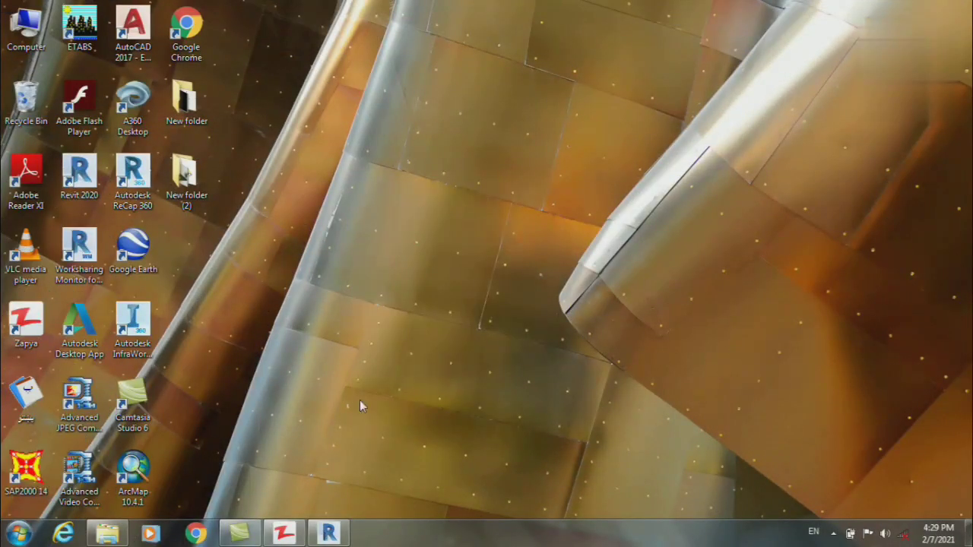
pyautogui.click(330, 536)
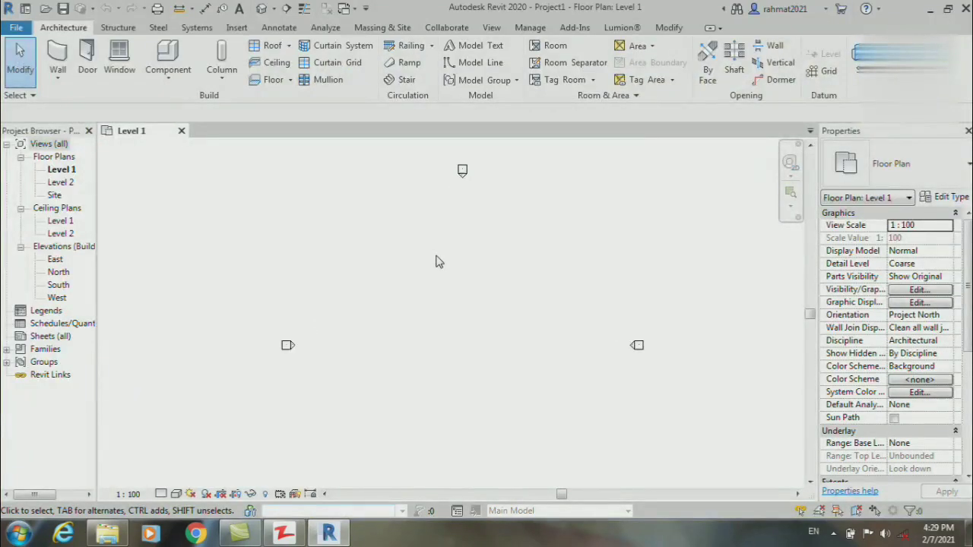
# - Change the Project Units length format from millimeters to Meters using UN
pyautogui.press('u')
pyautogui.press('n')
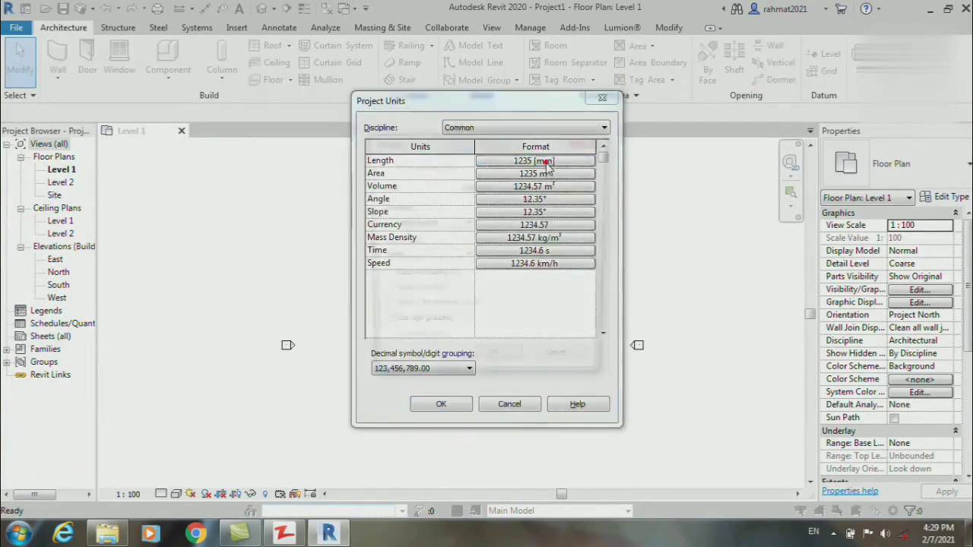
pyautogui.click(546, 163)
pyautogui.click(511, 186)
pyautogui.click(479, 234)
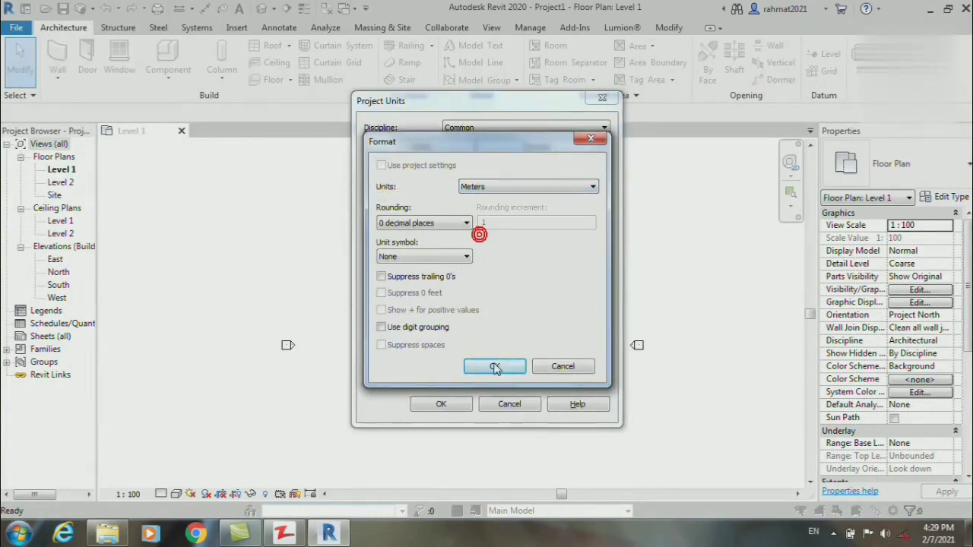
pyautogui.click(495, 368)
pyautogui.click(442, 407)
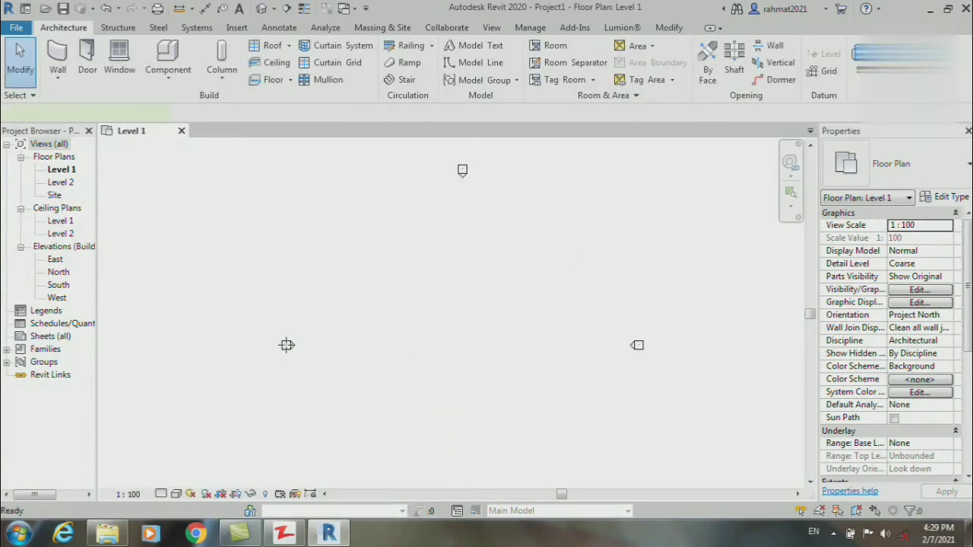
# - Draw a horizontal reference plane on Level 1 and name it 1
pyautogui.press('r')
pyautogui.press('p')
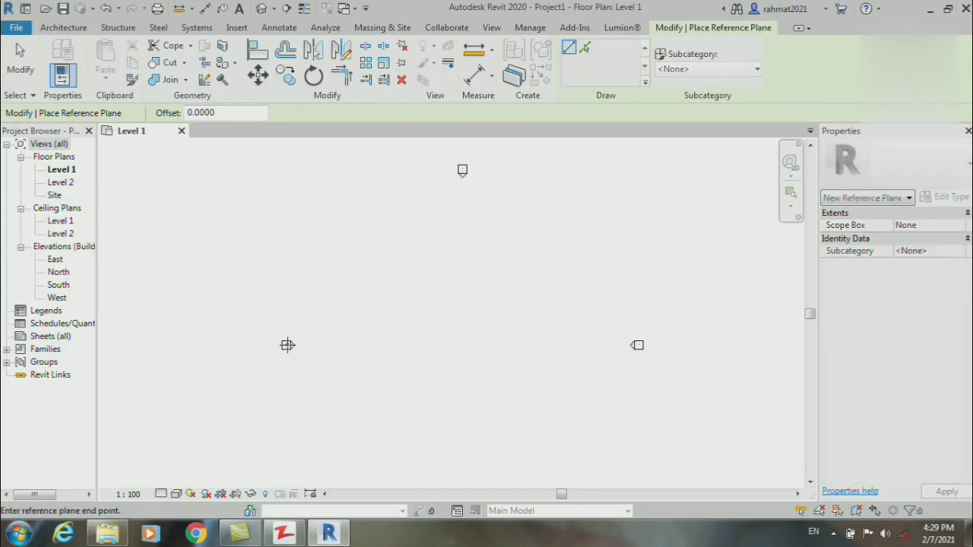
pyautogui.click(627, 341)
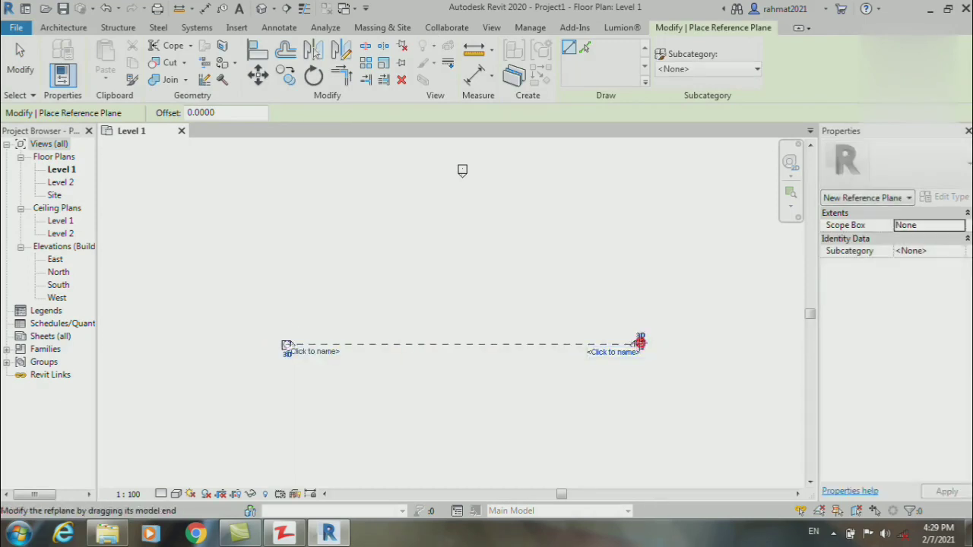
pyautogui.press('Escape')
pyautogui.press('Escape')
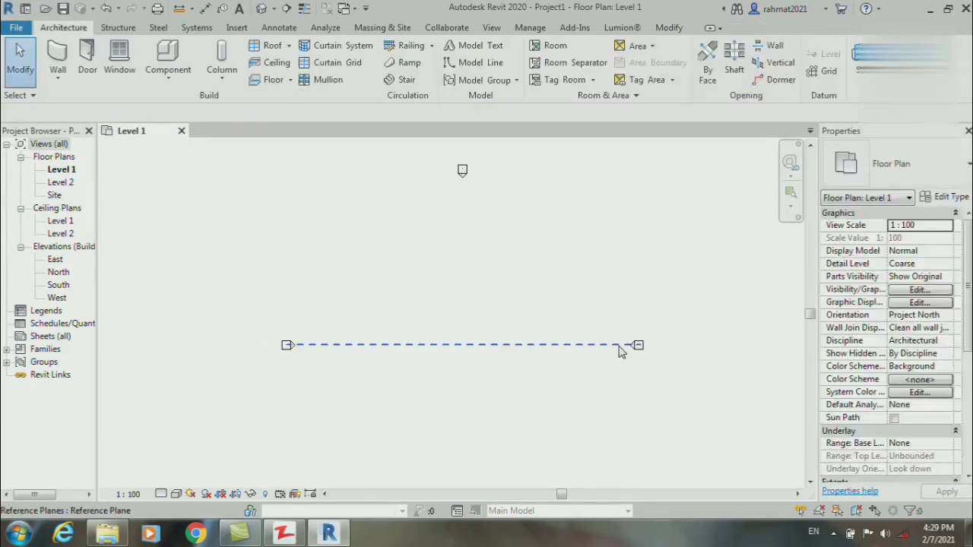
pyautogui.click(620, 346)
pyautogui.write('1')
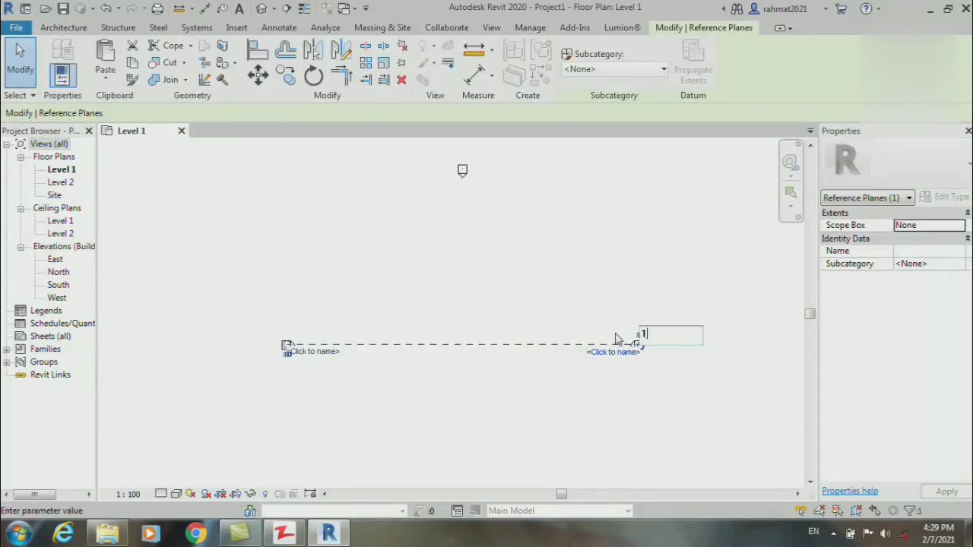
pyautogui.click(596, 304)
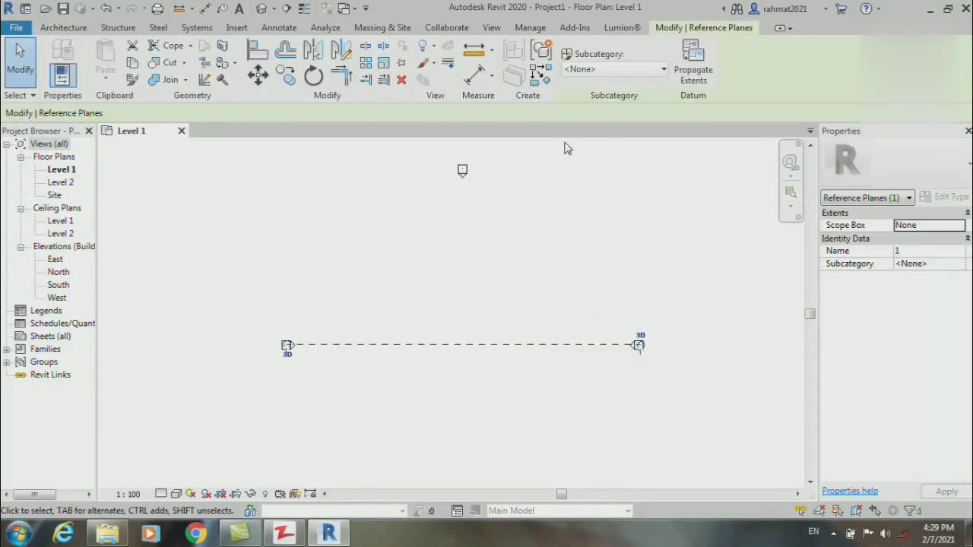
pyautogui.click(66, 28)
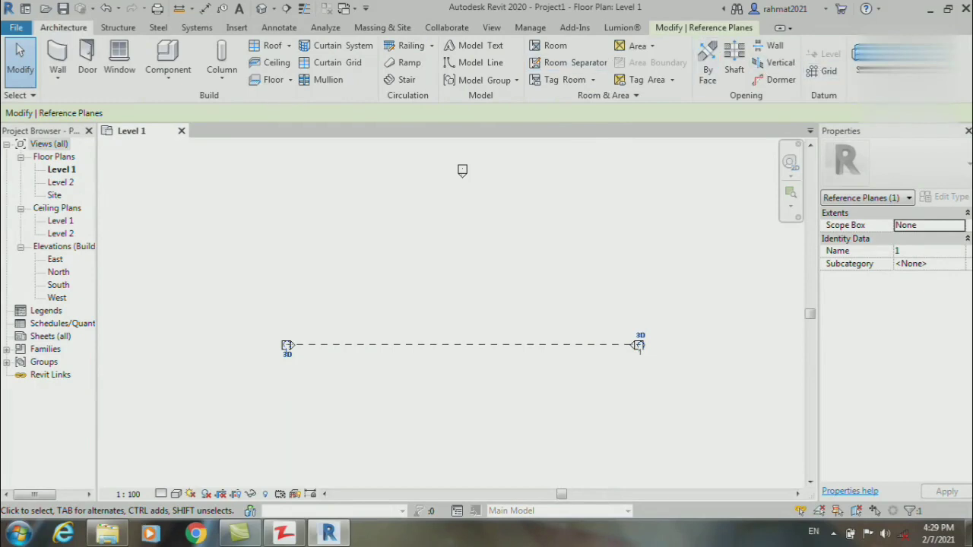
# - Draw a vertical reference plane crossing the horizontal one and name it 2
pyautogui.press('r')
pyautogui.press('p')
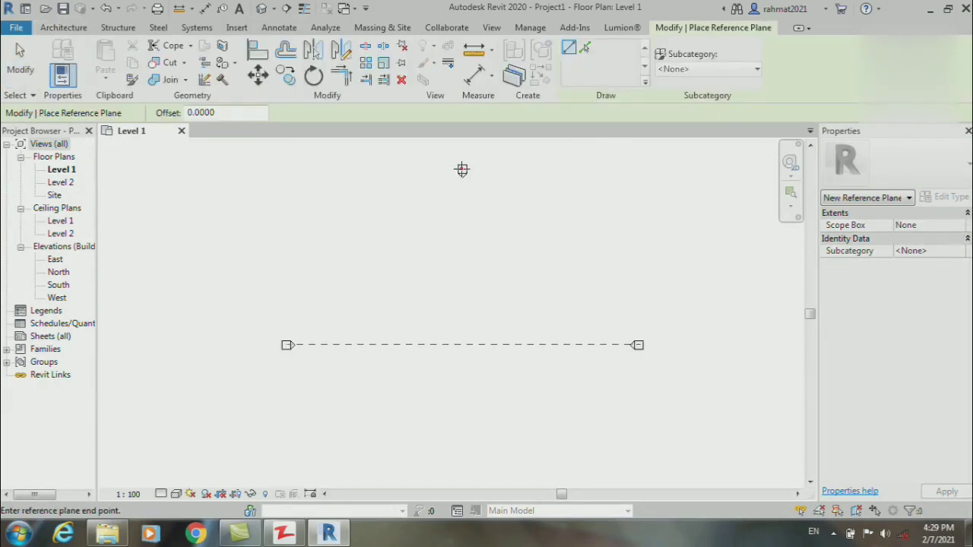
pyautogui.click(462, 168)
pyautogui.scroll(-2, 461, 358)
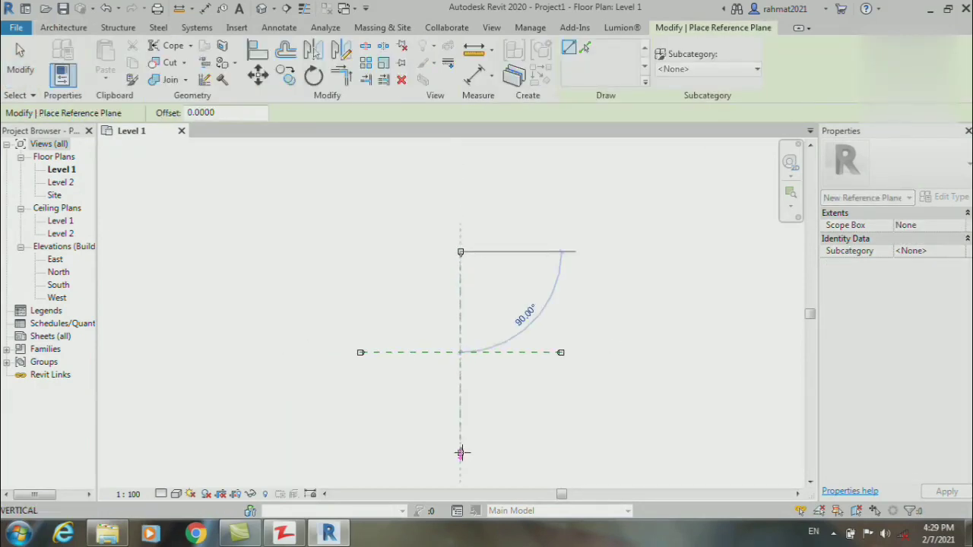
pyautogui.click(461, 454)
pyautogui.press('Escape')
pyautogui.press('Escape')
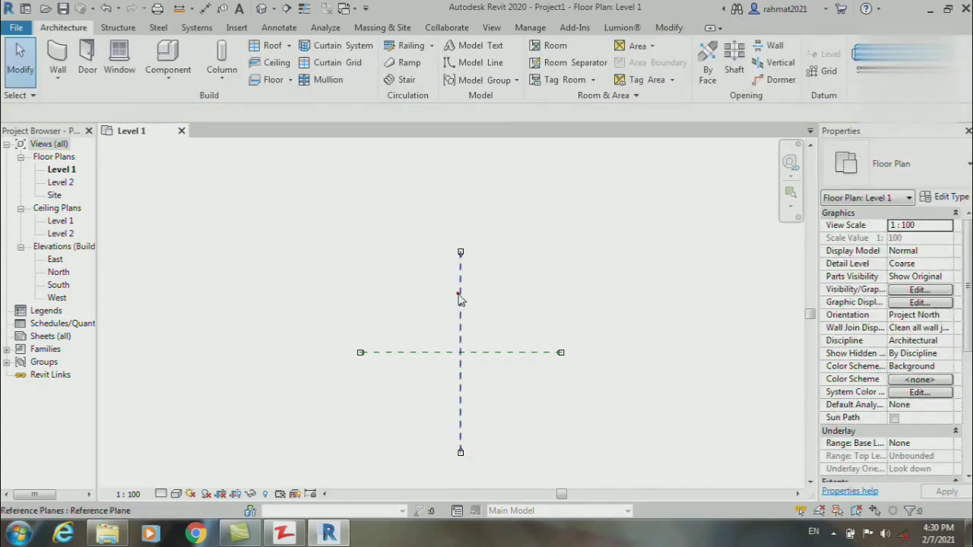
pyautogui.click(460, 299)
pyautogui.click(455, 288)
pyautogui.write('2')
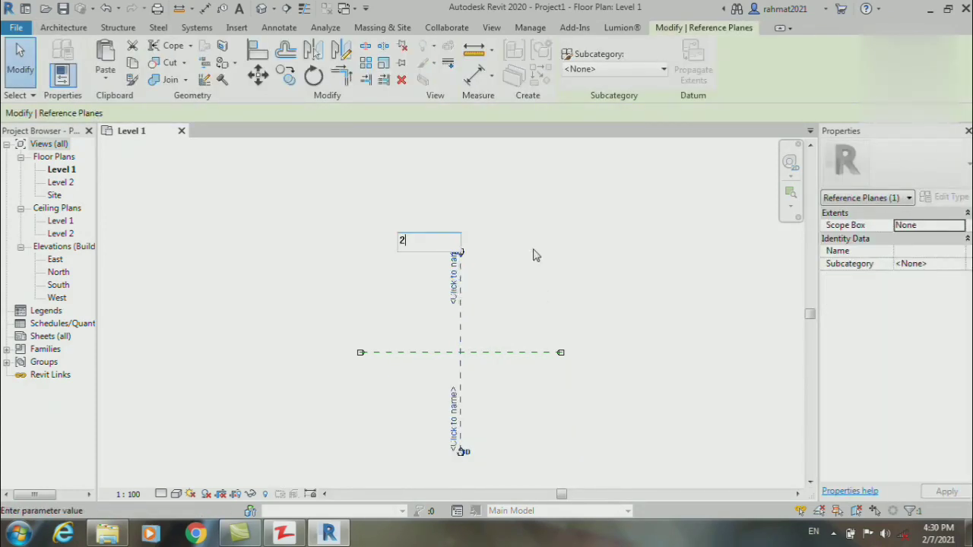
pyautogui.click(533, 251)
pyautogui.click(502, 280)
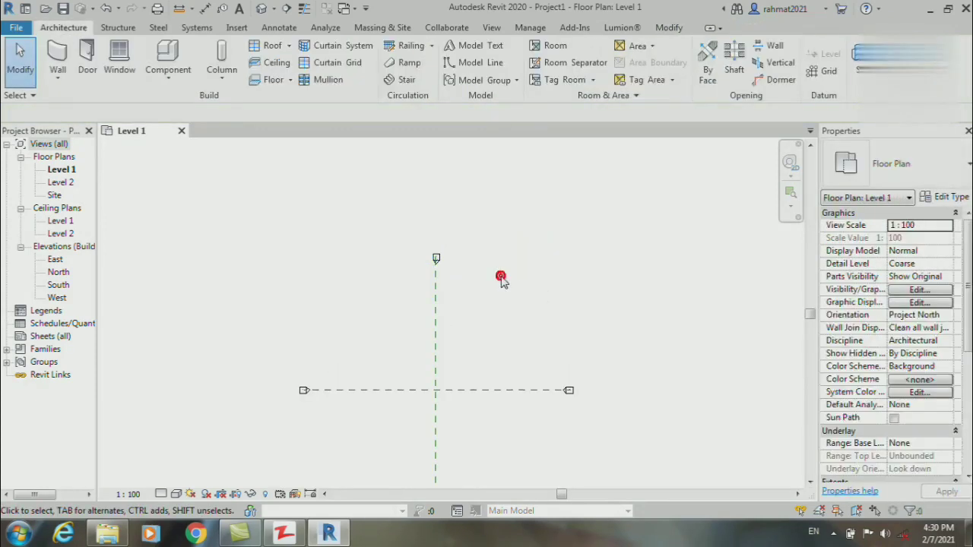
# - In the South elevation, drag the Level 2 line ends outward left and right, extending both levels
pyautogui.doubleClick(59, 284)
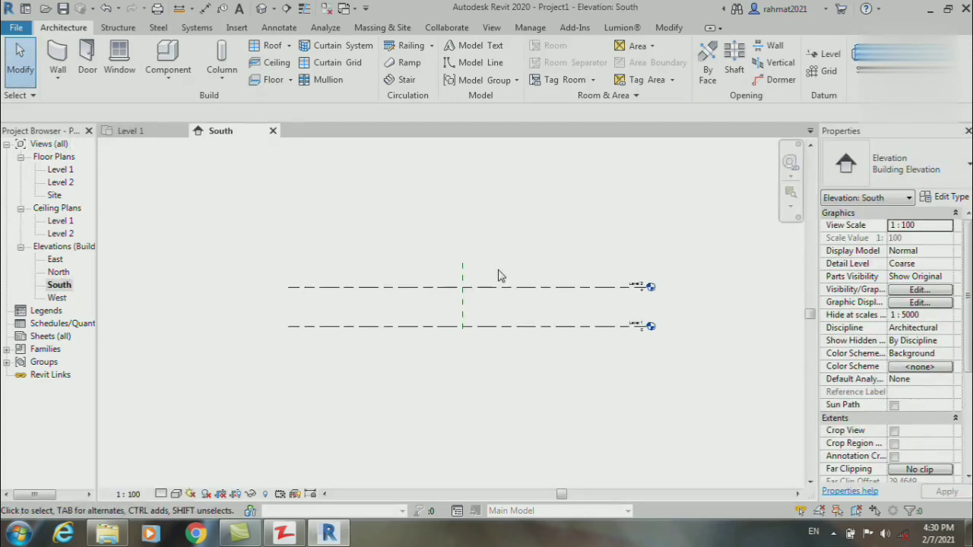
pyautogui.click(620, 288)
pyautogui.moveTo(650, 287); pyautogui.dragTo(736, 287)
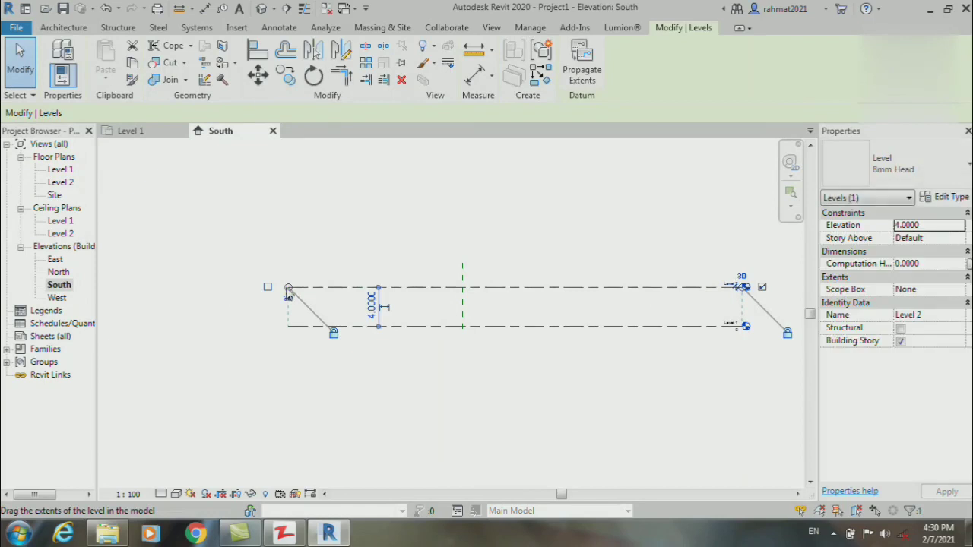
pyautogui.moveTo(288, 287); pyautogui.dragTo(168, 286)
pyautogui.click(454, 304)
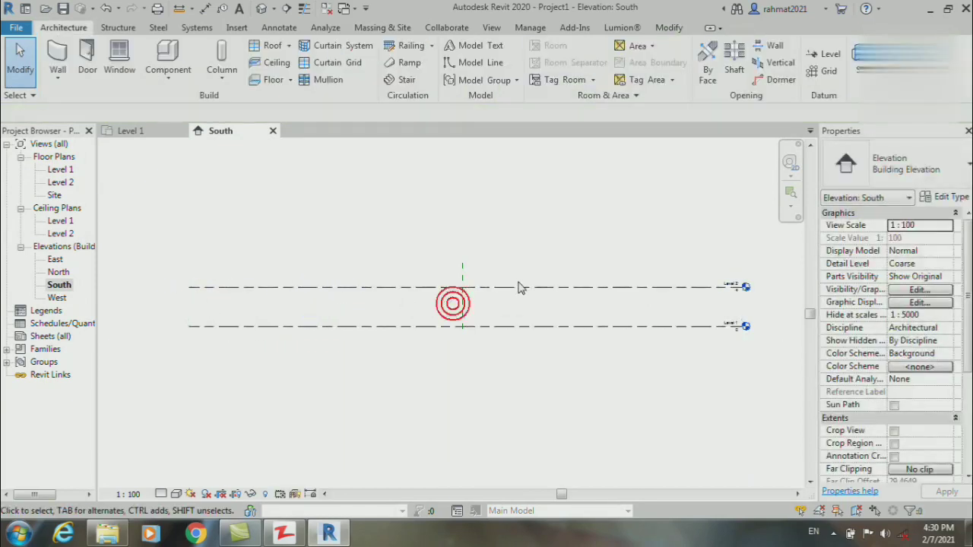
pyautogui.scroll(1, 522, 283)
pyautogui.scroll(-2, 681, 314)
pyautogui.scroll(1, 658, 296)
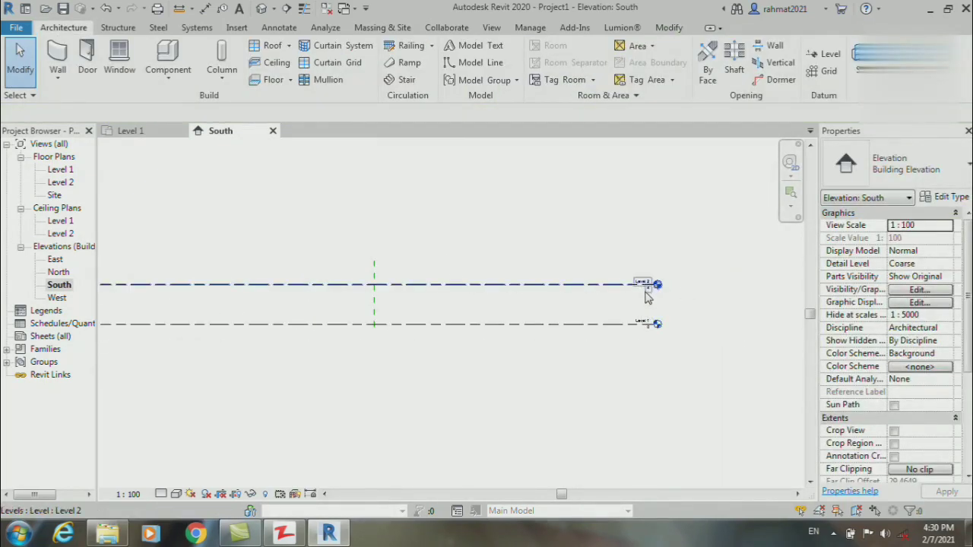
pyautogui.scroll(2, 646, 292)
pyautogui.scroll(2, 646, 292)
pyautogui.scroll(-2, 638, 331)
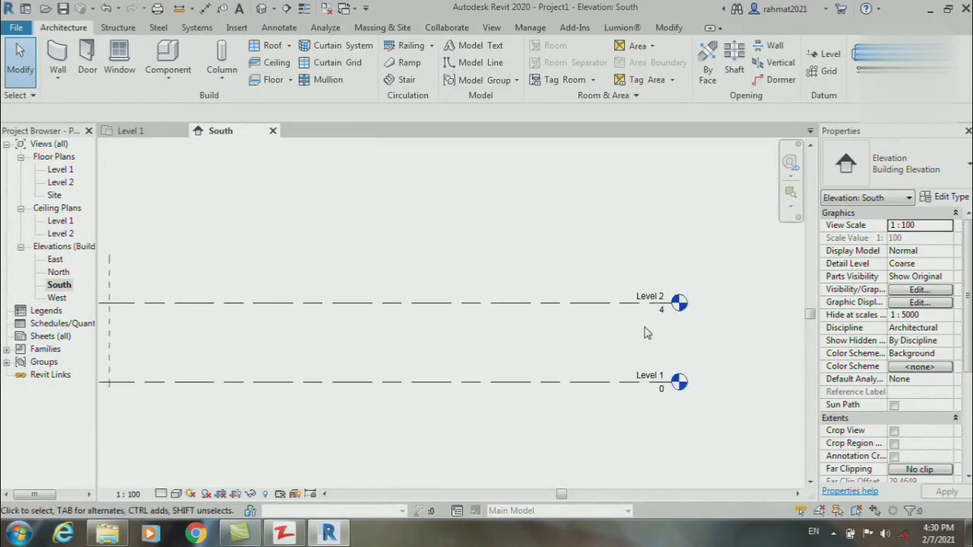
pyautogui.scroll(-2, 571, 323)
pyautogui.scroll(2, 479, 332)
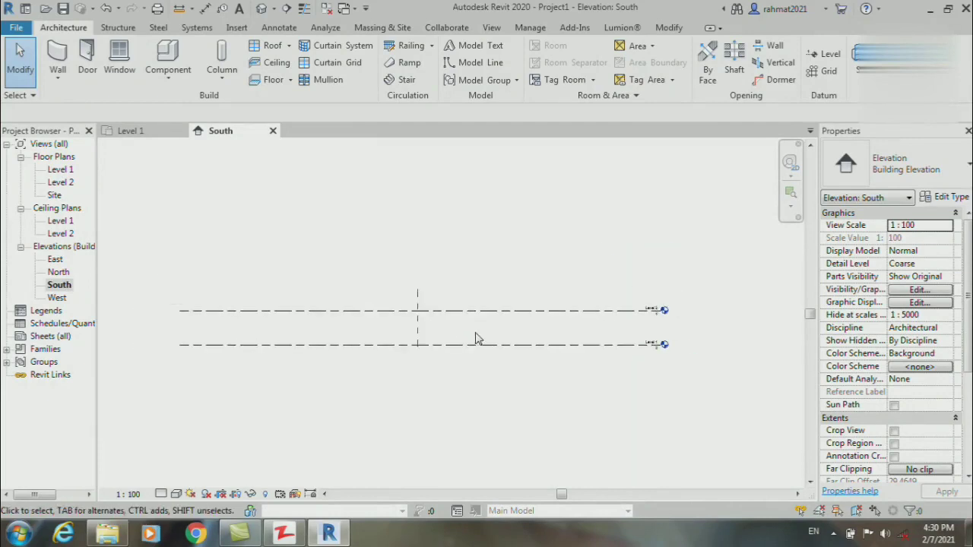
pyautogui.scroll(1, 439, 335)
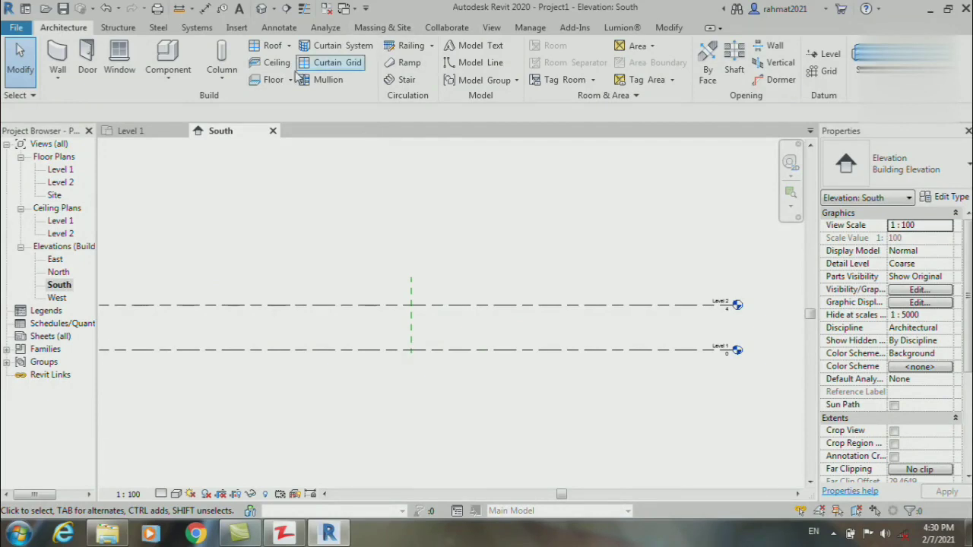
# - Show mass forms, create in-place mass 'Mass 1', and sketch a rectangle on Reference Plane : 1
pyautogui.click(365, 30)
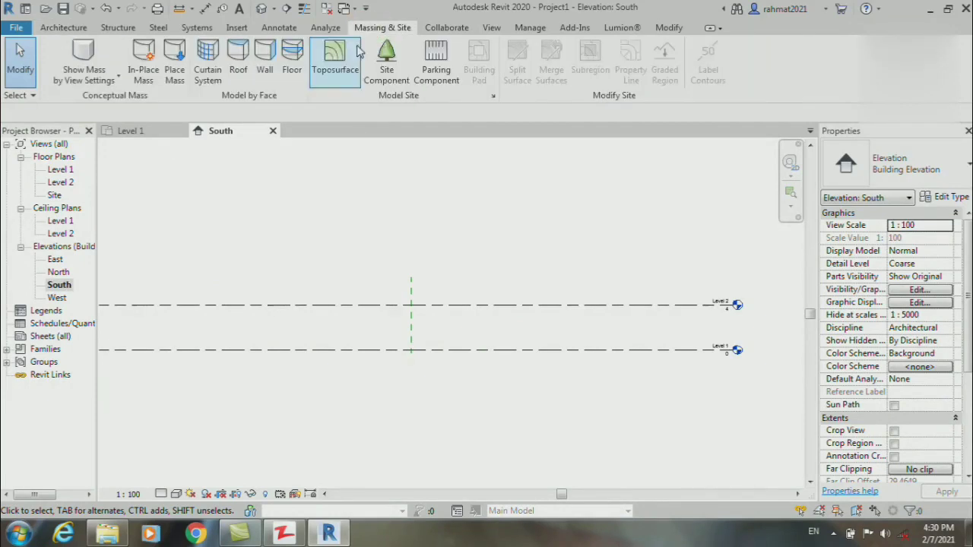
pyautogui.click(89, 63)
pyautogui.click(143, 59)
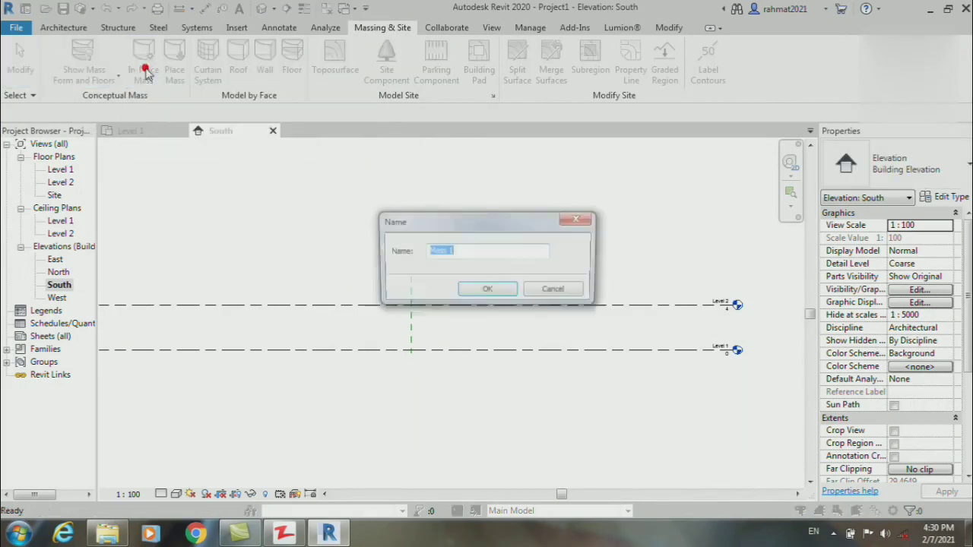
pyautogui.click(498, 294)
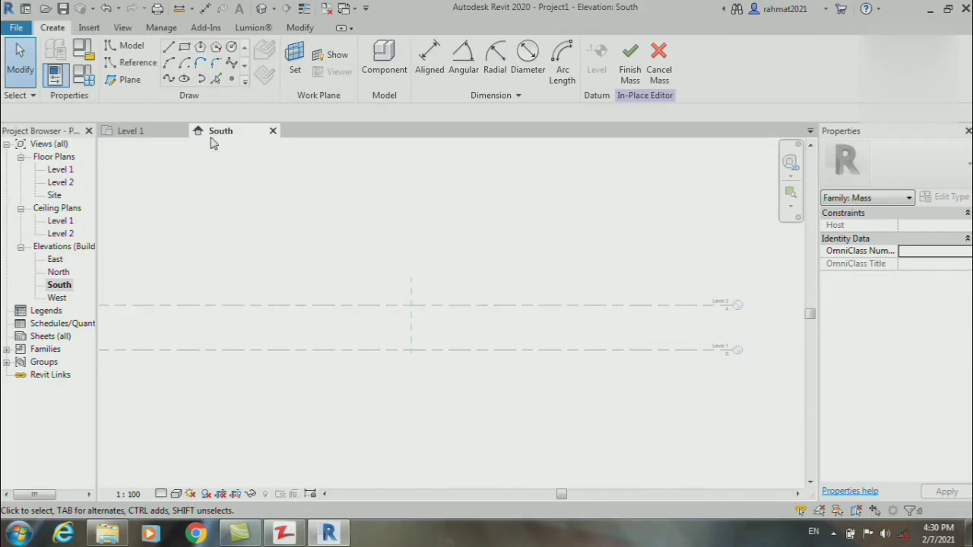
pyautogui.click(184, 47)
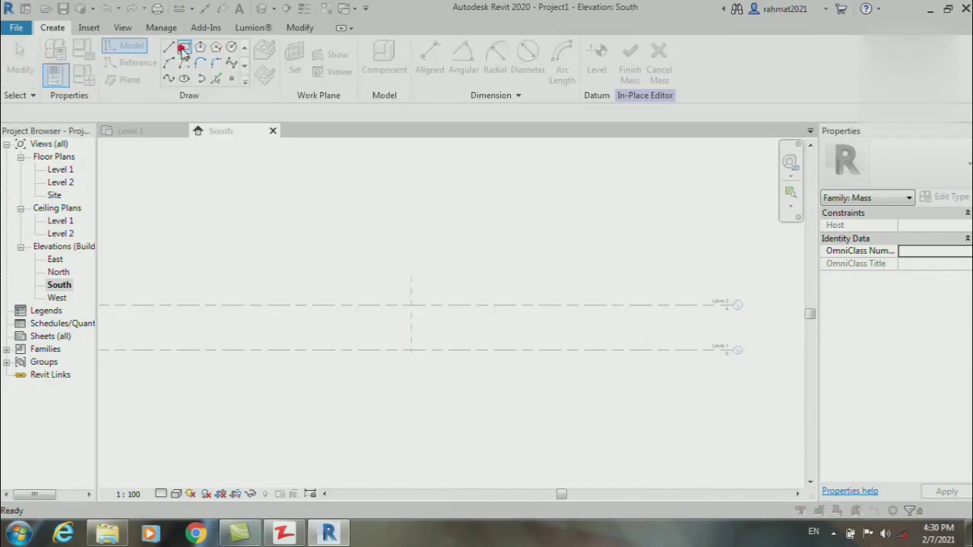
pyautogui.click(469, 266)
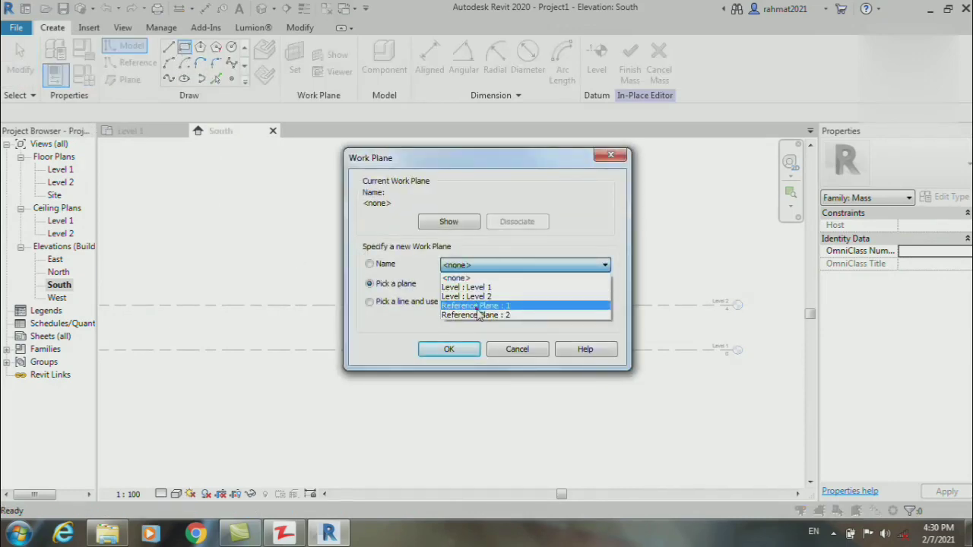
pyautogui.click(471, 308)
# - Draw the mass outline rectangles, the tall one roughly 40 wide by 89 high
pyautogui.click(450, 350)
pyautogui.click(325, 331)
pyautogui.click(544, 358)
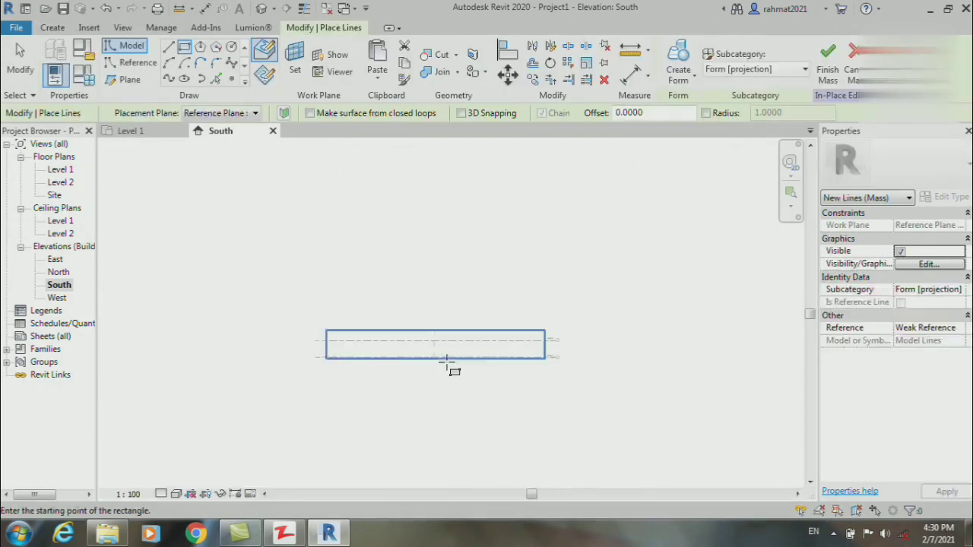
pyautogui.click(375, 356)
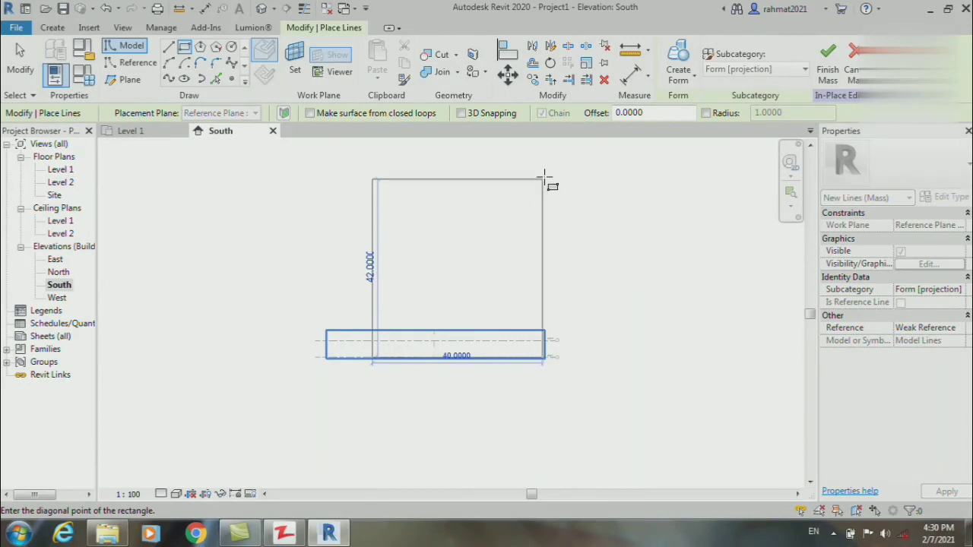
pyautogui.scroll(-2, 518, 223)
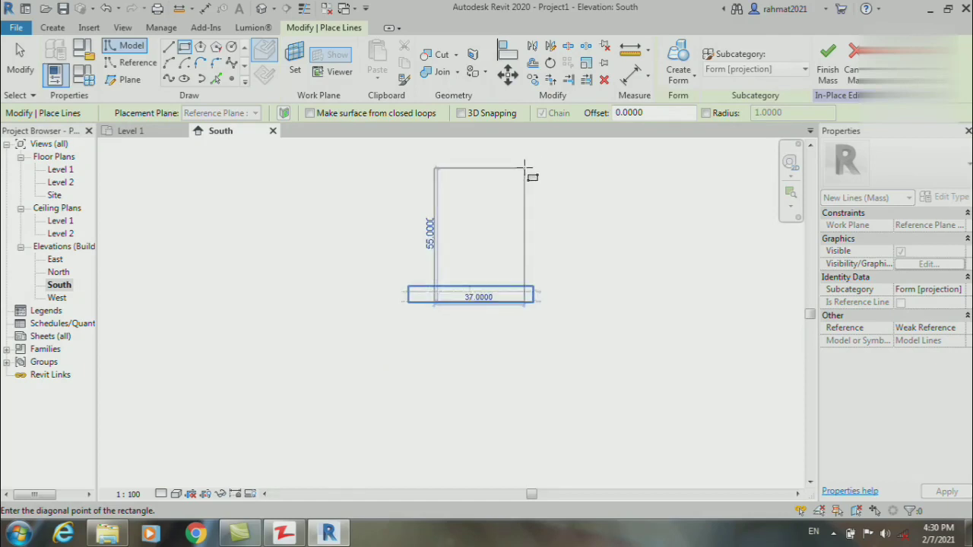
pyautogui.scroll(-2, 437, 312)
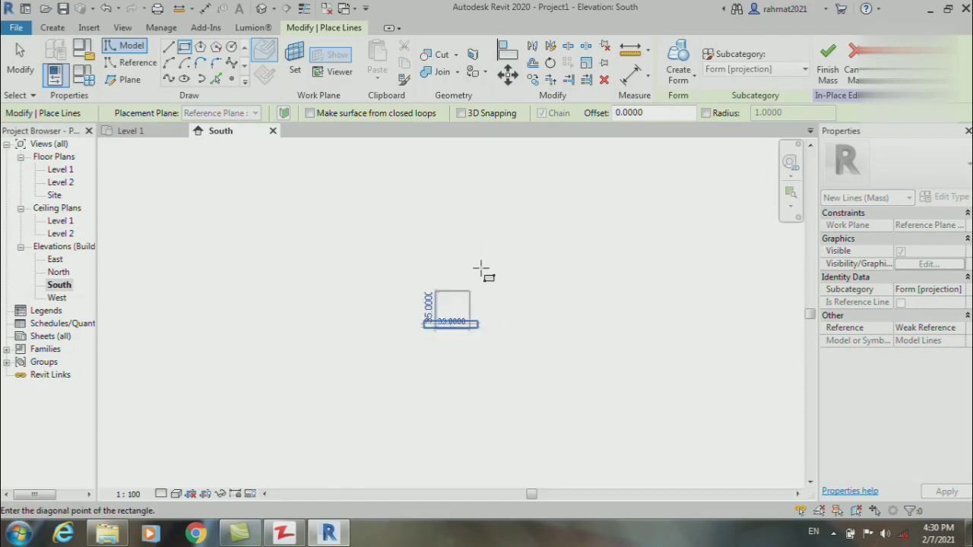
pyautogui.scroll(1, 489, 221)
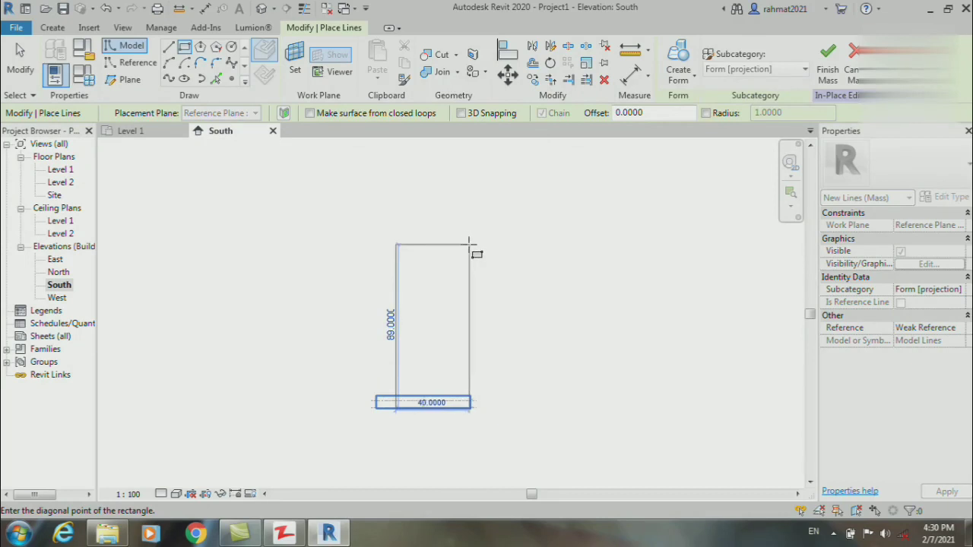
pyautogui.click(470, 245)
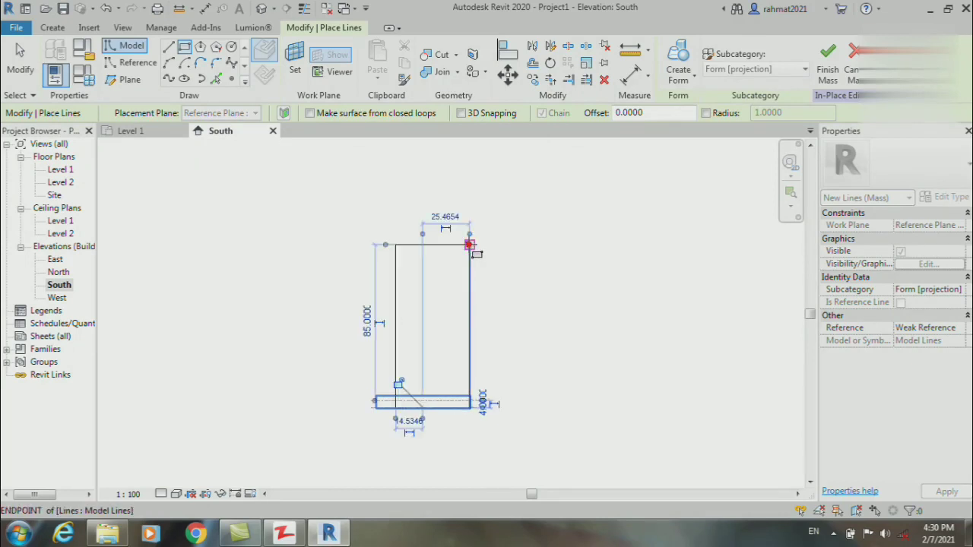
pyautogui.scroll(2, 449, 355)
pyautogui.scroll(1, 446, 356)
pyautogui.press('Escape')
pyautogui.press('Escape')
pyautogui.scroll(-2, 426, 346)
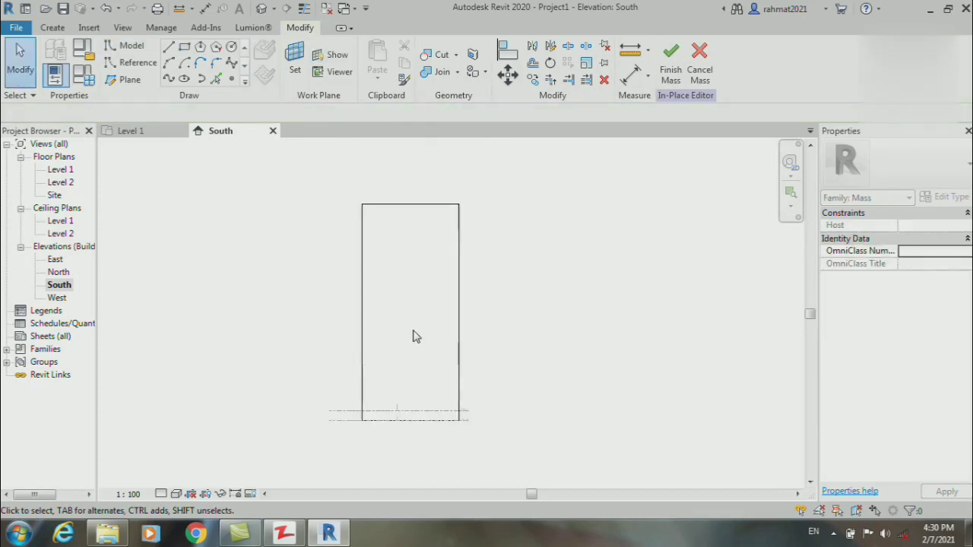
pyautogui.scroll(1, 428, 322)
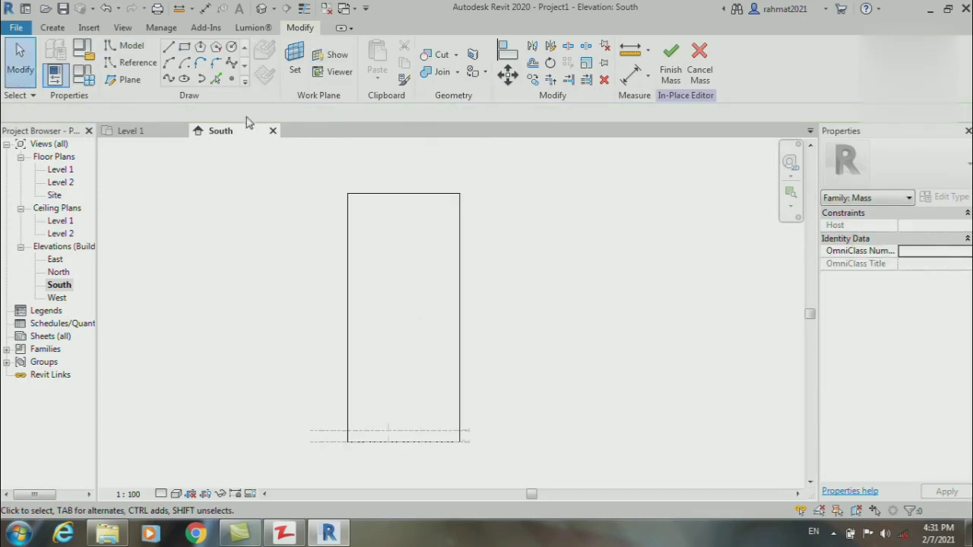
# - Replace the straight left edge with an outward arc of about 159.9 radius between the left corners
pyautogui.click(172, 67)
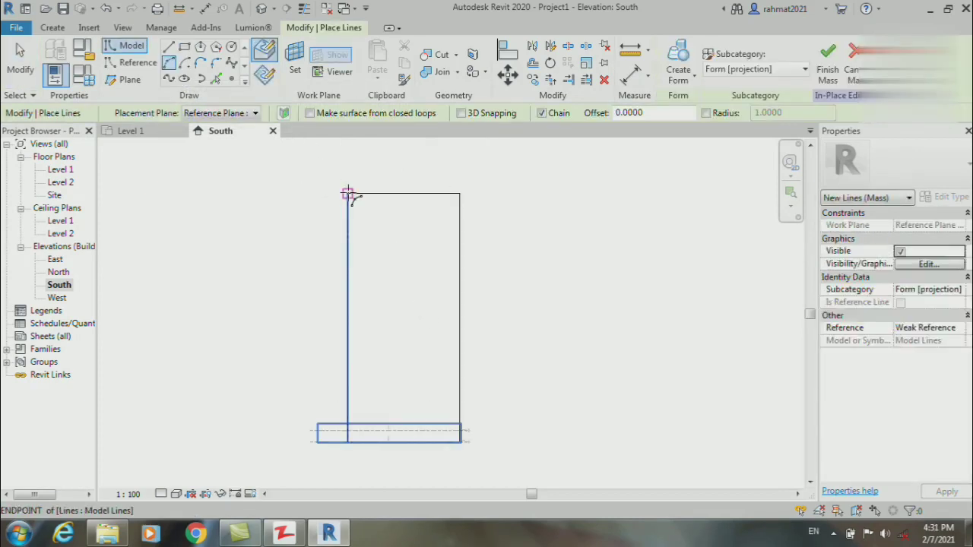
pyautogui.click(347, 195)
pyautogui.click(348, 439)
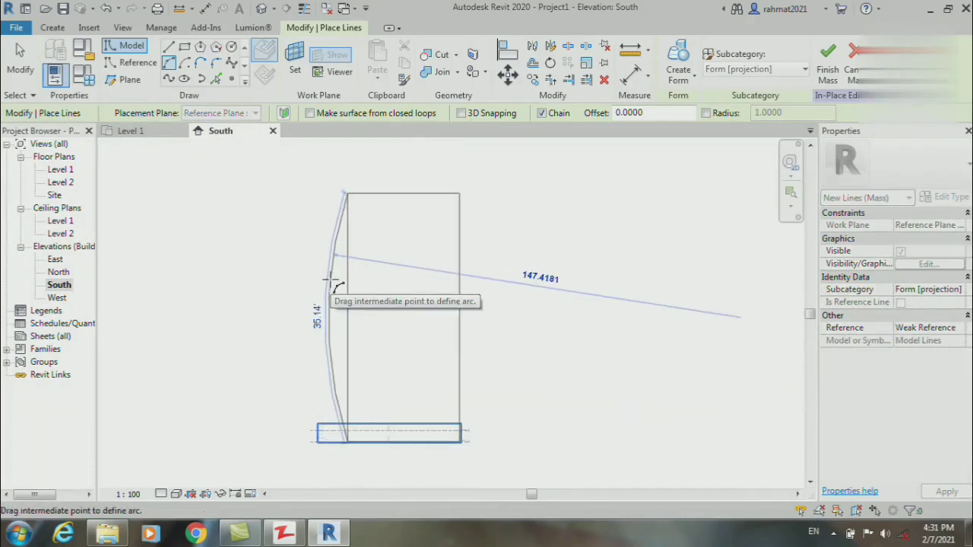
pyautogui.click(333, 283)
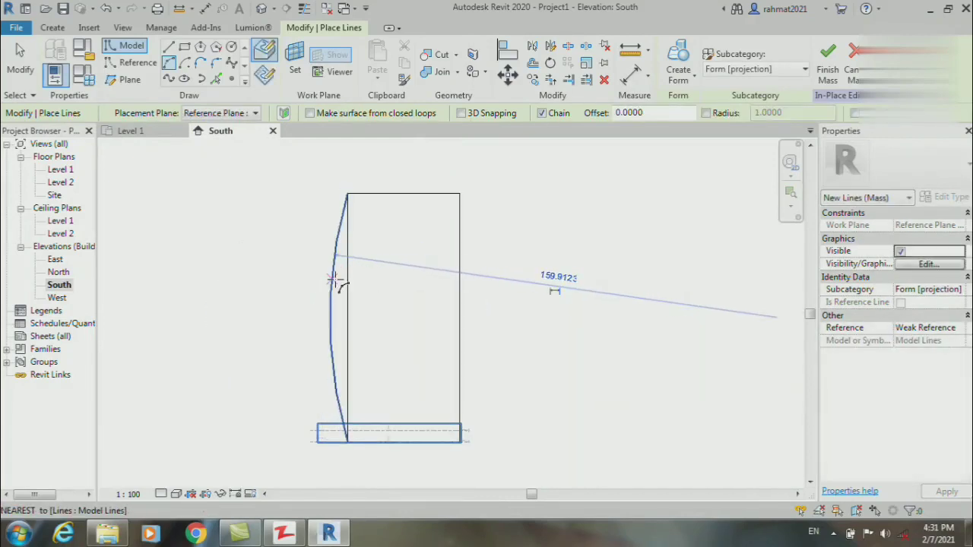
pyautogui.press('Escape')
pyautogui.press('Escape')
pyautogui.click(349, 291)
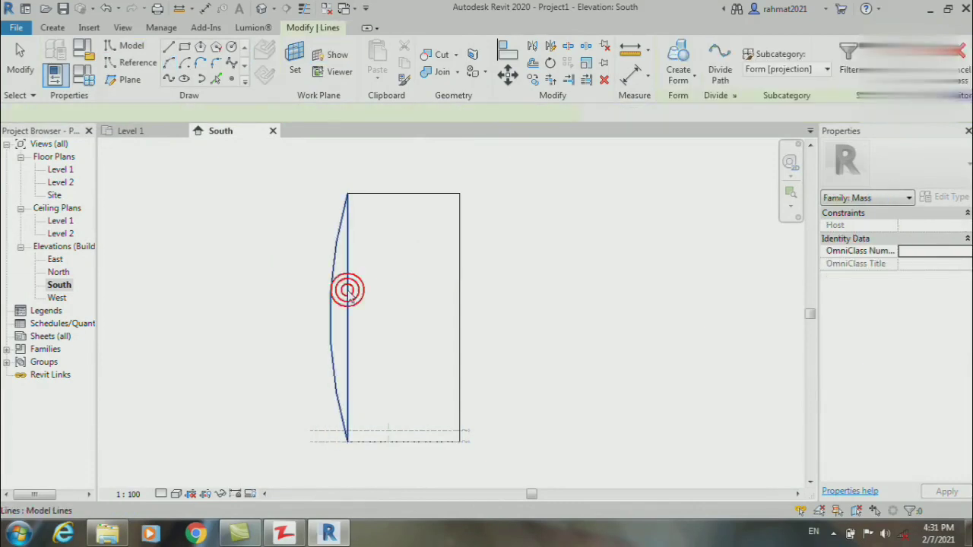
pyautogui.press('Escape')
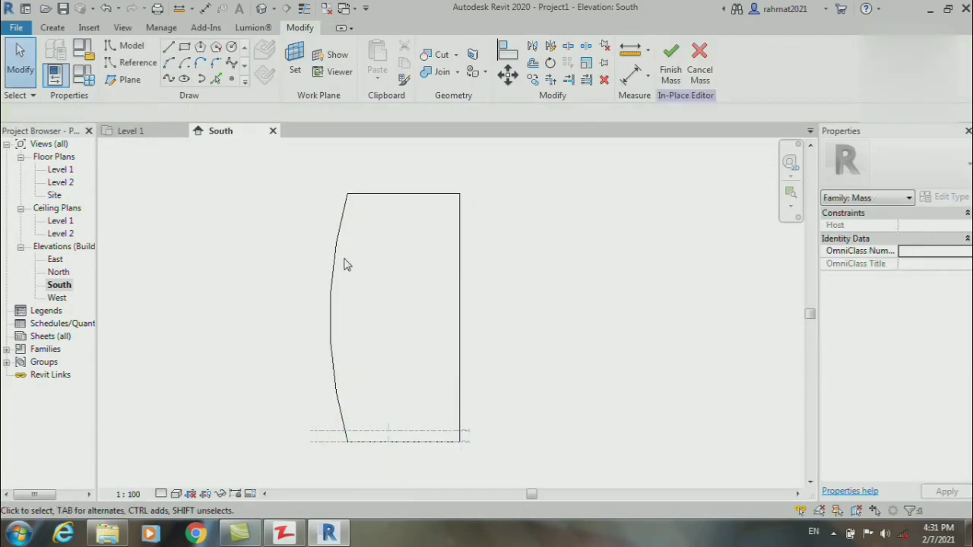
pyautogui.click(333, 259)
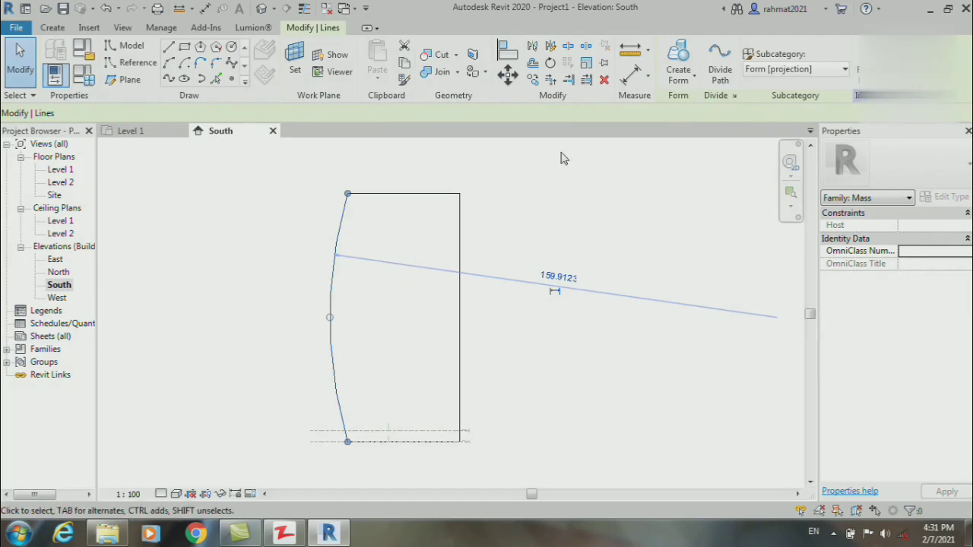
# - Mirror-copy the left arc across a vertical axis through the top edge's midpoint
pyautogui.click(551, 46)
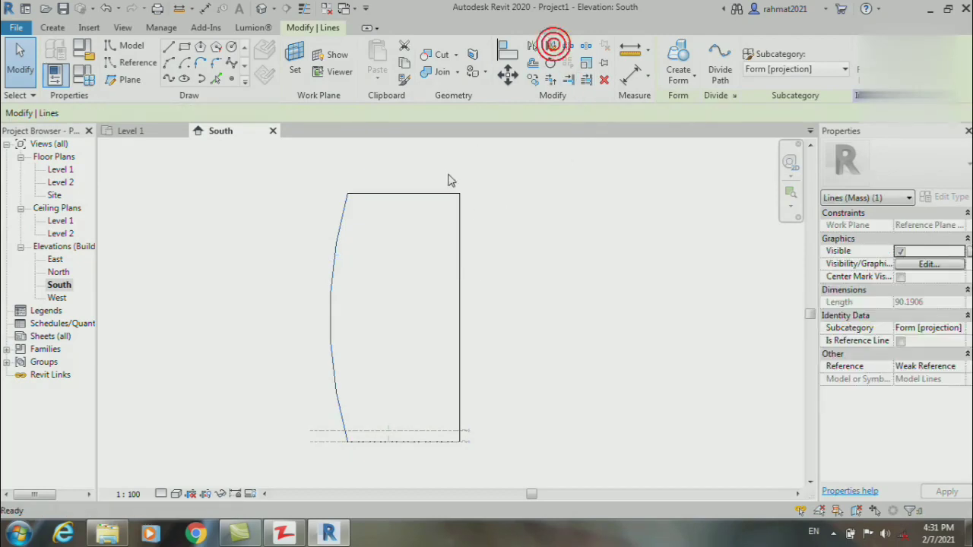
pyautogui.click(404, 192)
pyautogui.click(403, 153)
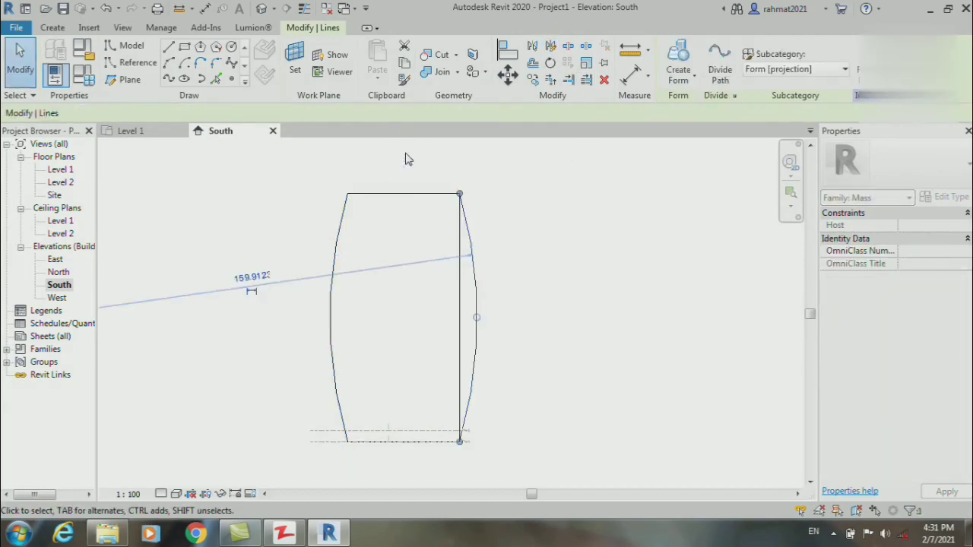
pyautogui.press('Escape')
# - Delete the straight right edge and check the barrel-shaped profile chain
pyautogui.click(461, 253)
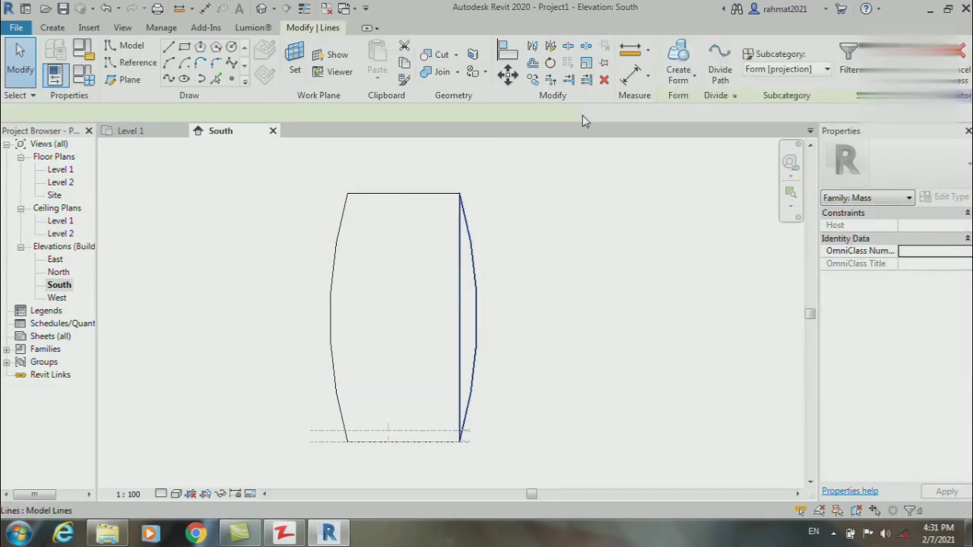
pyautogui.click(604, 80)
pyautogui.scroll(2, 440, 201)
pyautogui.scroll(1, 437, 206)
pyautogui.scroll(-1, 357, 211)
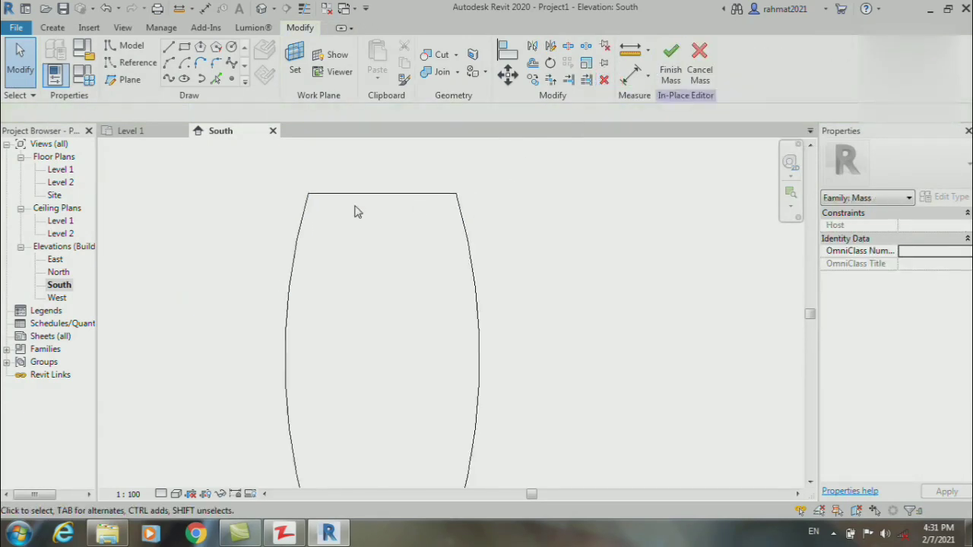
pyautogui.scroll(-2, 357, 211)
pyautogui.press('Tab')
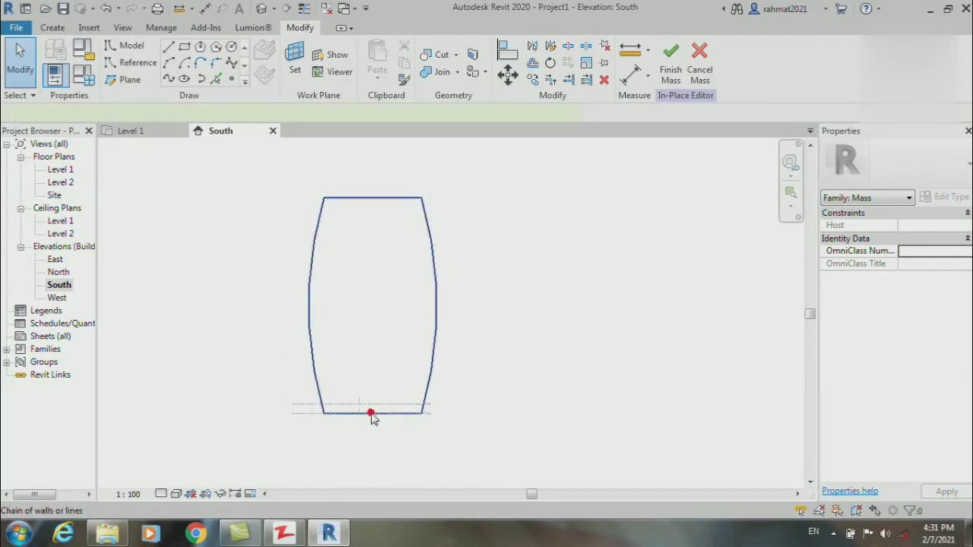
pyautogui.click(372, 418)
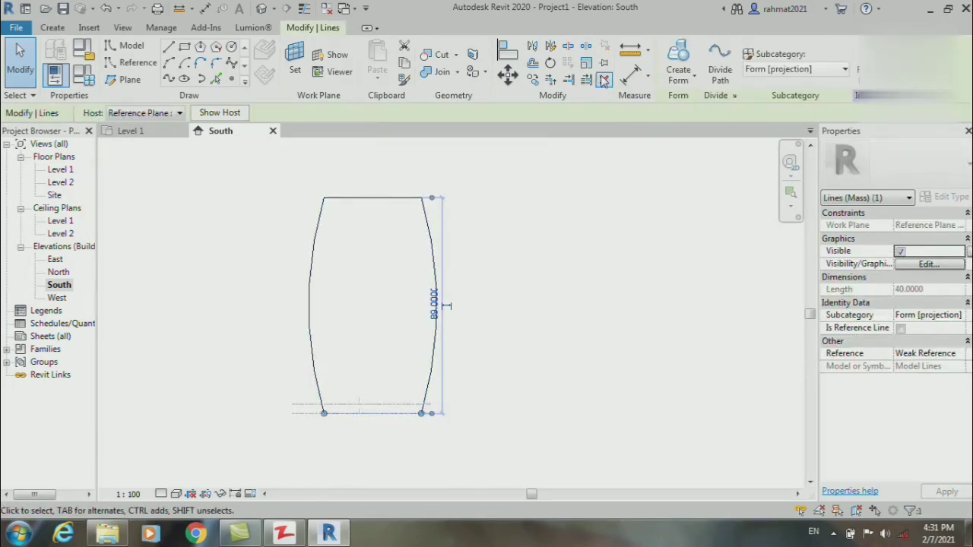
pyautogui.press('Escape')
pyautogui.scroll(2, 359, 232)
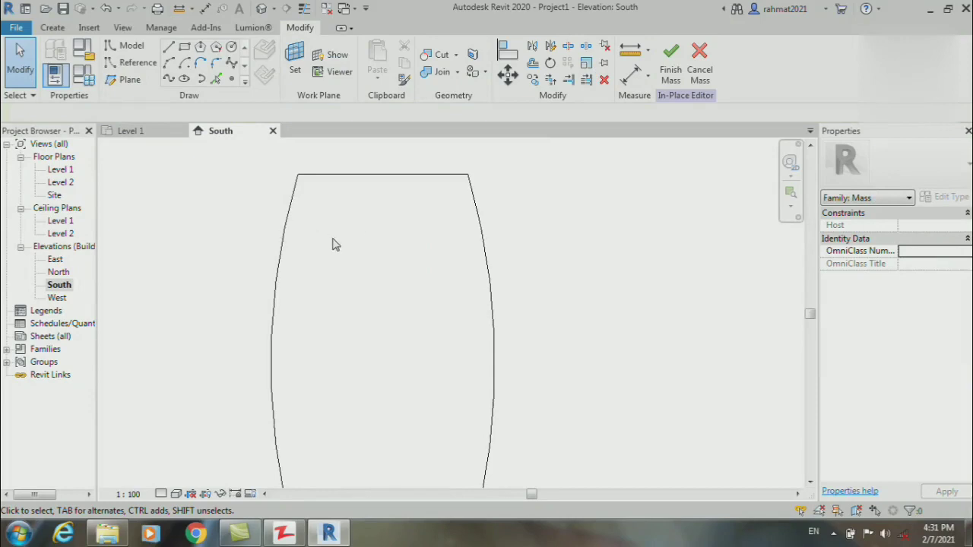
# - Fillet the top-left corner at radius 18 and the top-right corner with a matching arc
pyautogui.click(216, 63)
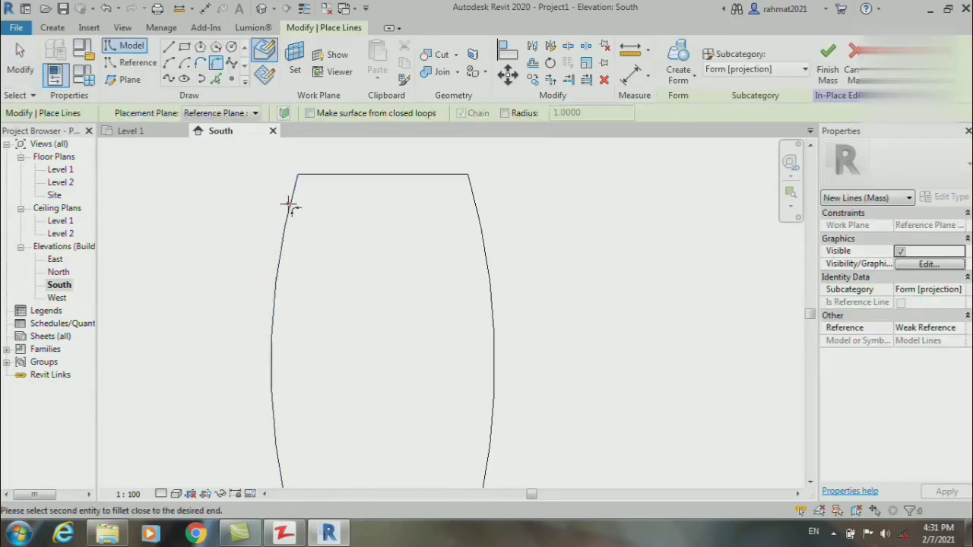
pyautogui.click(290, 205)
pyautogui.click(350, 174)
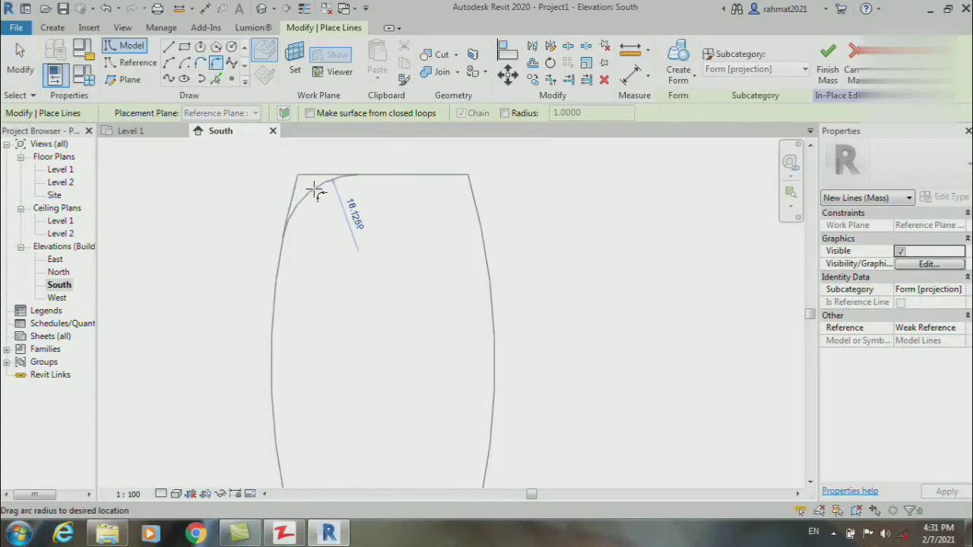
pyautogui.click(319, 189)
pyautogui.click(437, 177)
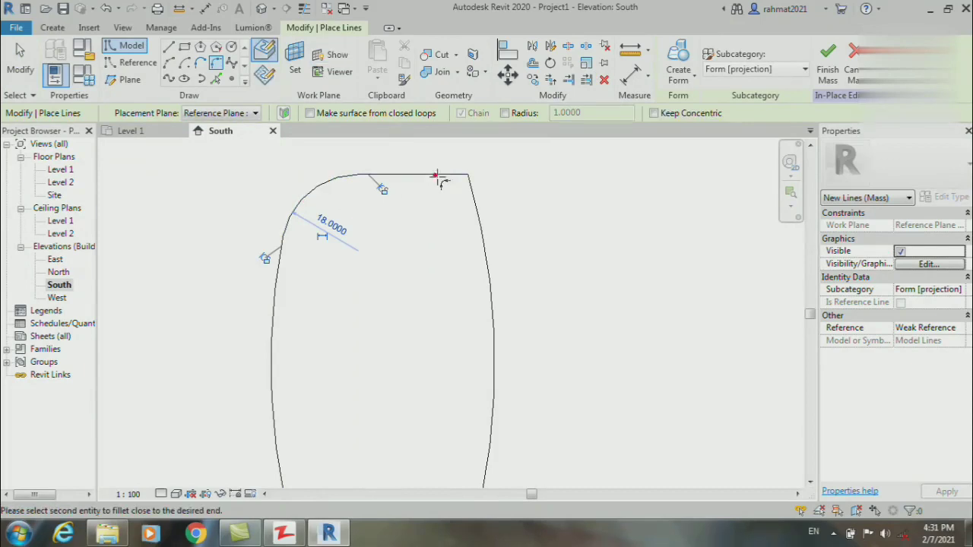
pyautogui.click(474, 222)
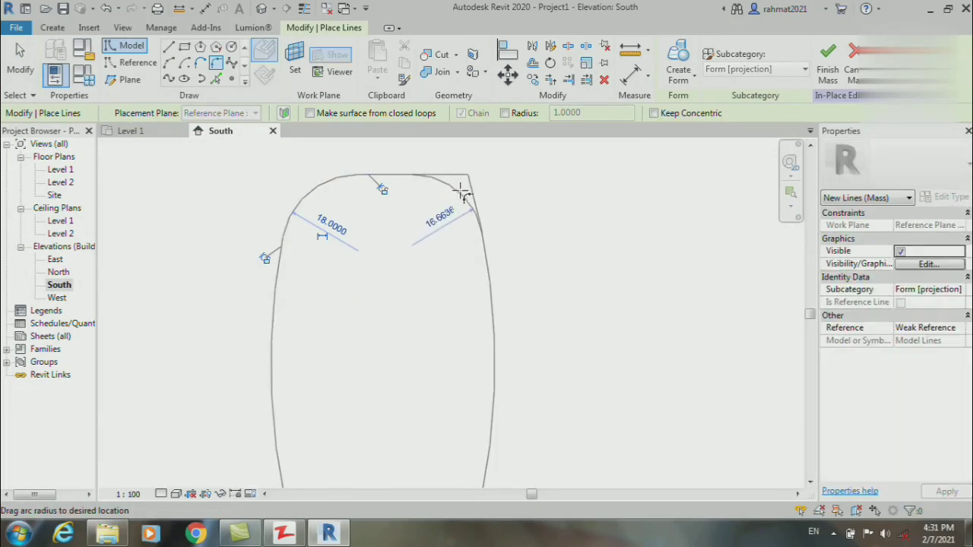
pyautogui.click(456, 192)
pyautogui.scroll(-3, 449, 204)
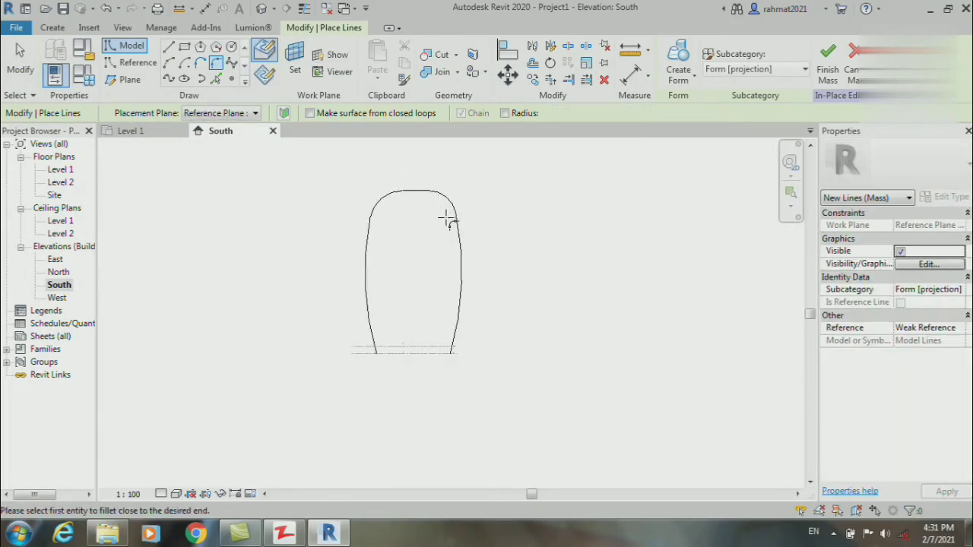
pyautogui.press('Escape')
pyautogui.press('Escape')
pyautogui.scroll(2, 462, 210)
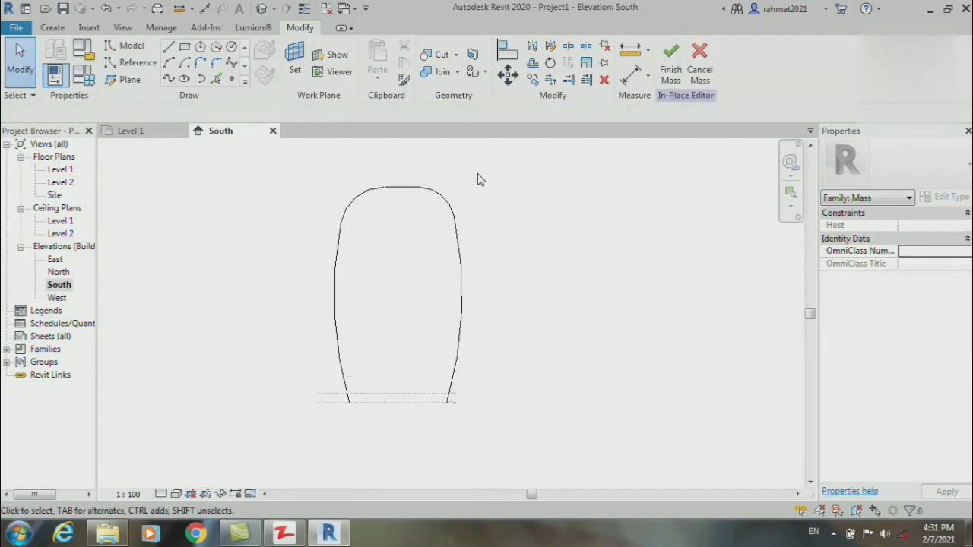
# - In the default 3D view, place a reference point at the left curve's bottom end, then open Site
pyautogui.click(261, 10)
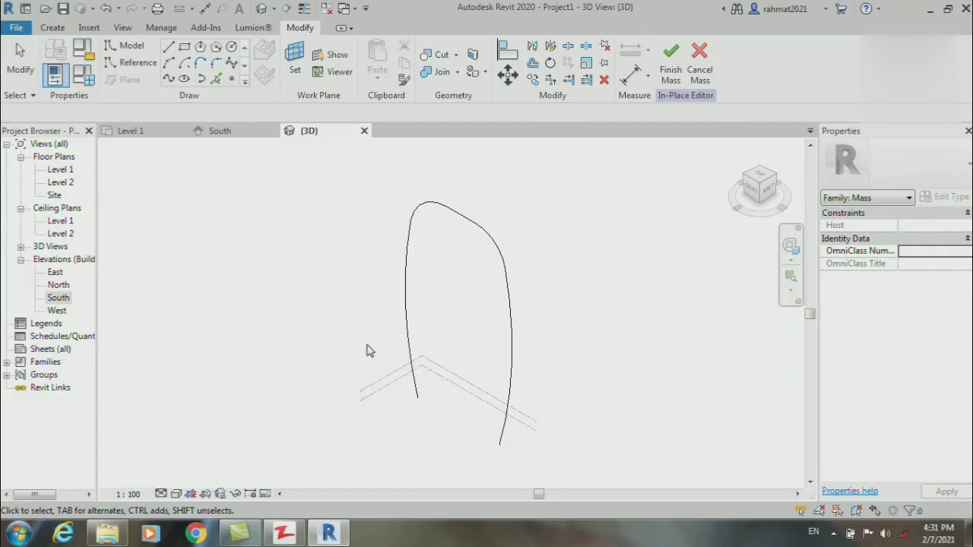
pyautogui.scroll(2, 511, 432)
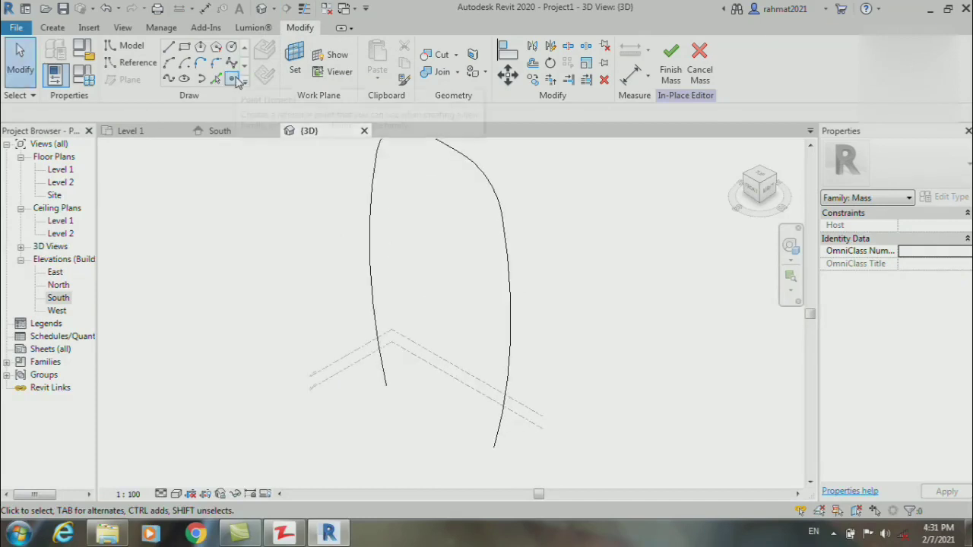
pyautogui.click(236, 80)
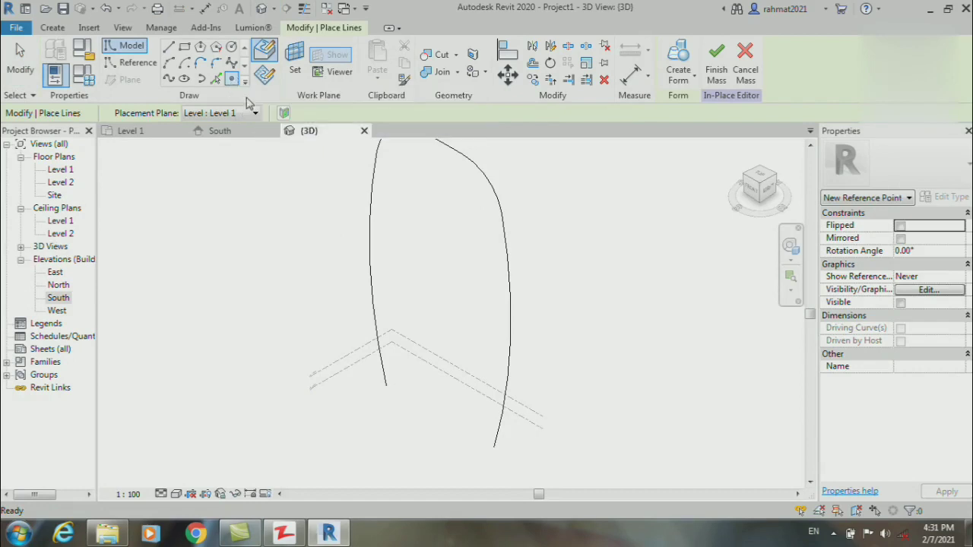
pyautogui.click(386, 385)
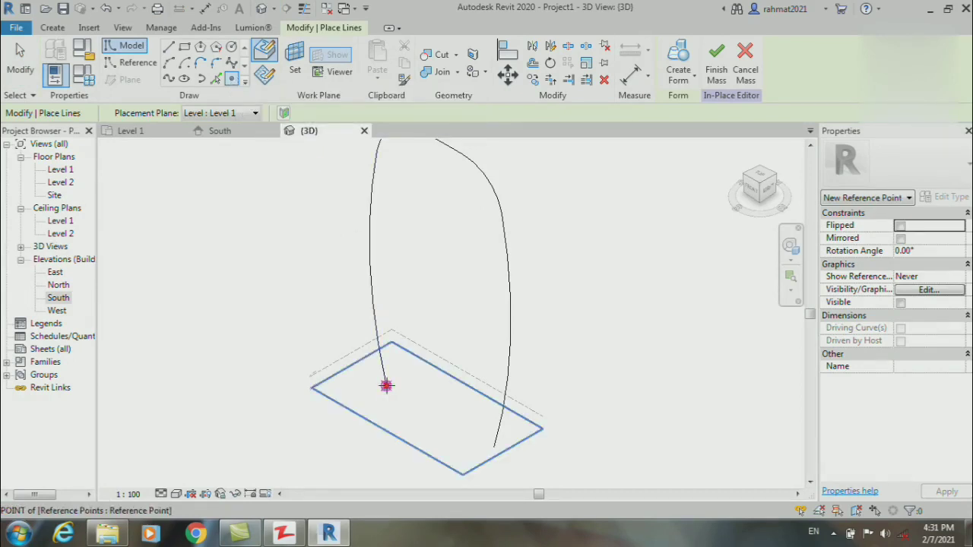
pyautogui.doubleClick(50, 196)
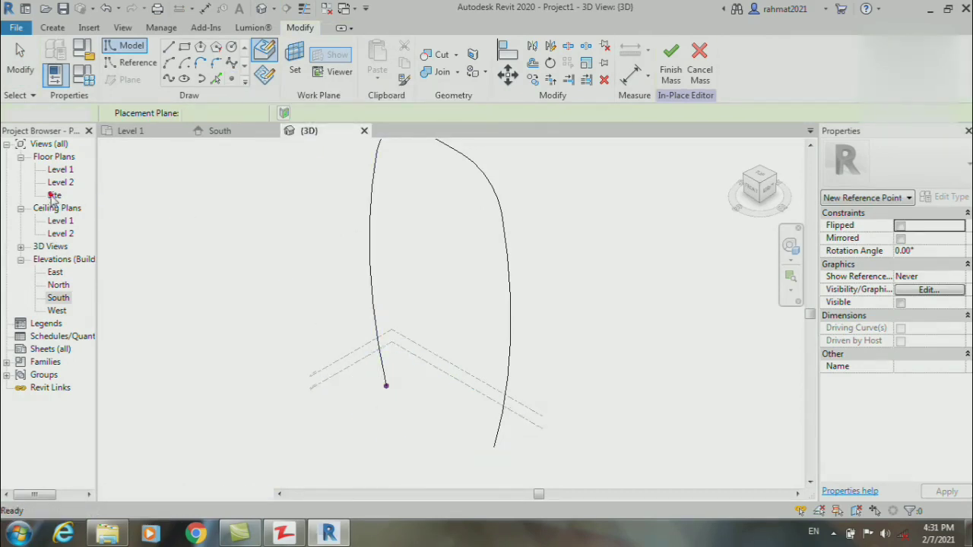
pyautogui.scroll(2, 425, 312)
# - Pick the reference point at the left curve's base as the new work plane
pyautogui.scroll(1, 380, 316)
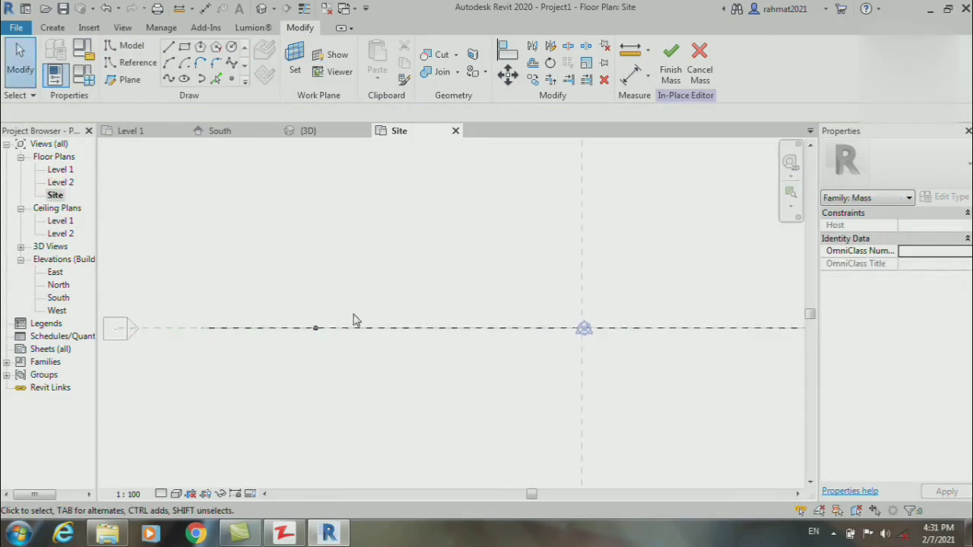
pyautogui.scroll(1, 331, 347)
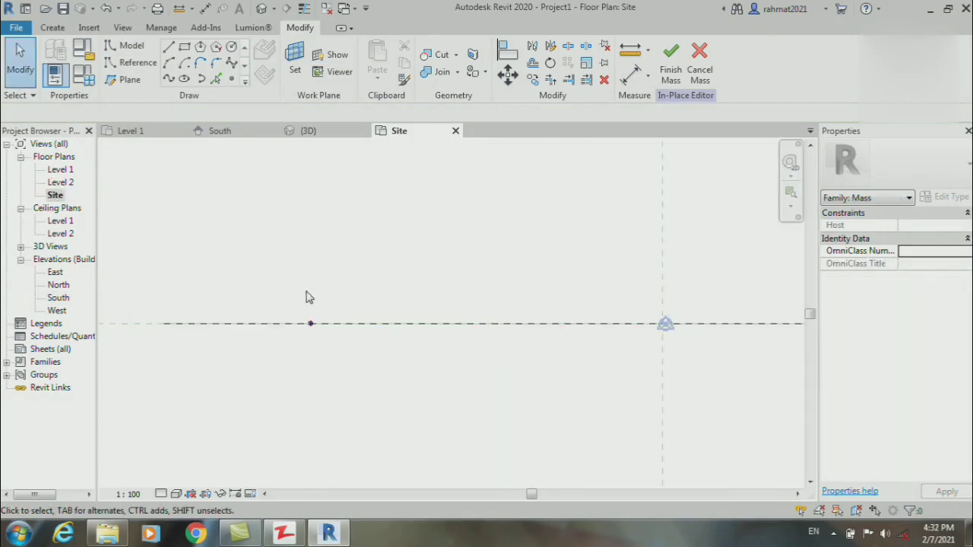
pyautogui.click(295, 61)
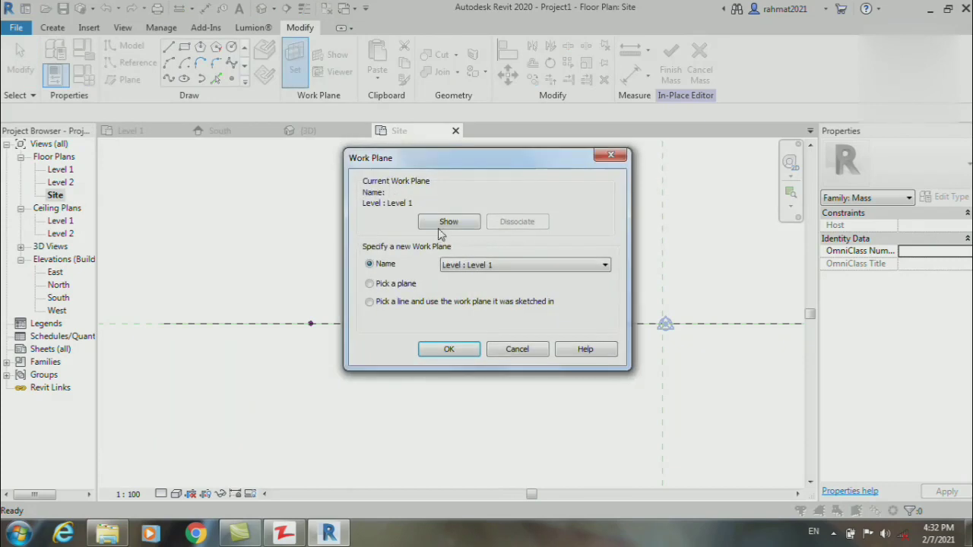
pyautogui.click(464, 266)
pyautogui.click(434, 276)
pyautogui.click(447, 348)
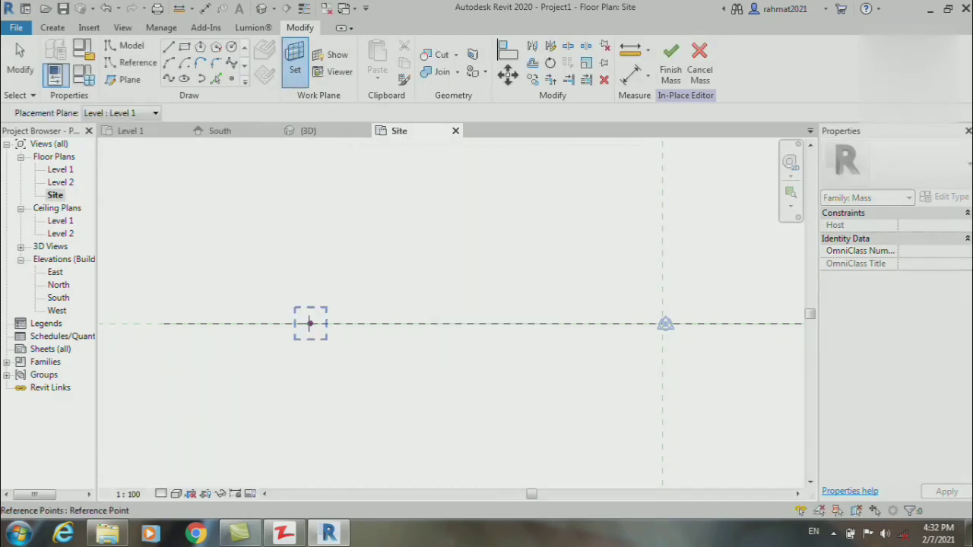
pyautogui.click(310, 324)
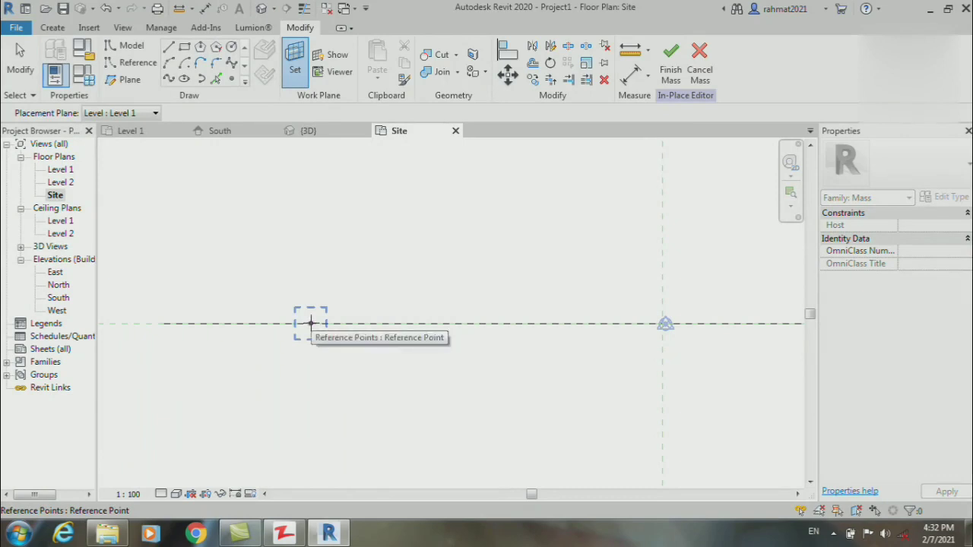
pyautogui.click(310, 324)
pyautogui.scroll(1, 302, 272)
pyautogui.scroll(2, 302, 266)
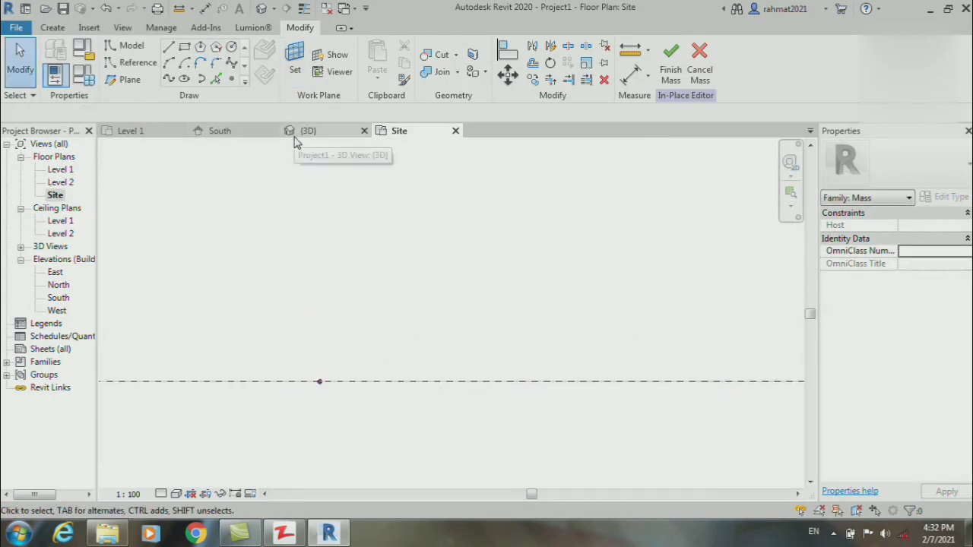
# - Draw a model-line rectangle starting at the reference point
pyautogui.click(184, 47)
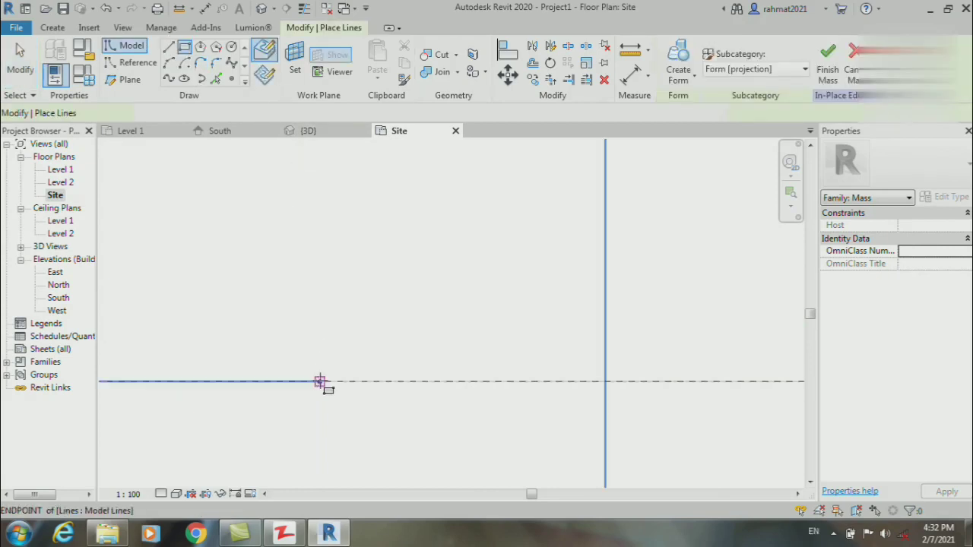
pyautogui.click(319, 381)
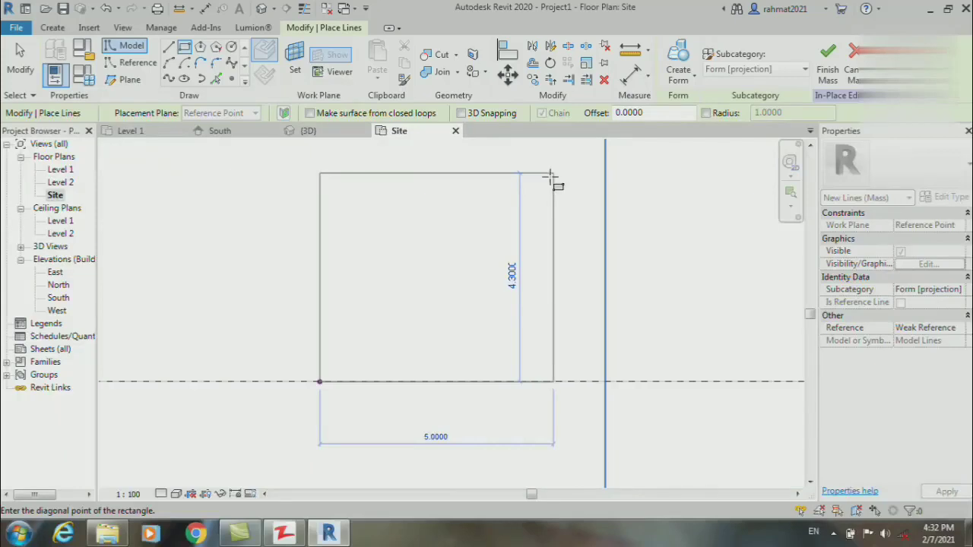
pyautogui.scroll(-2, 548, 178)
pyautogui.scroll(-1, 547, 167)
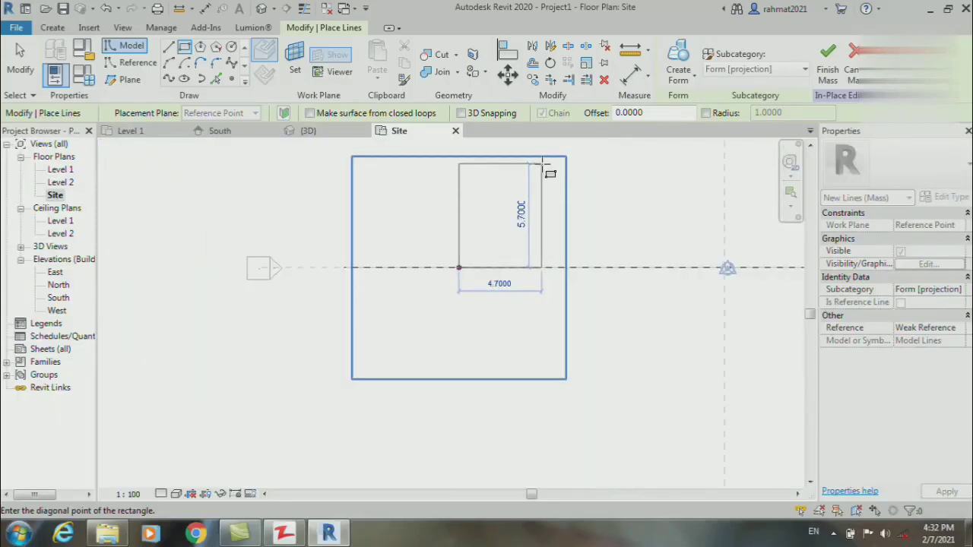
pyautogui.click(542, 166)
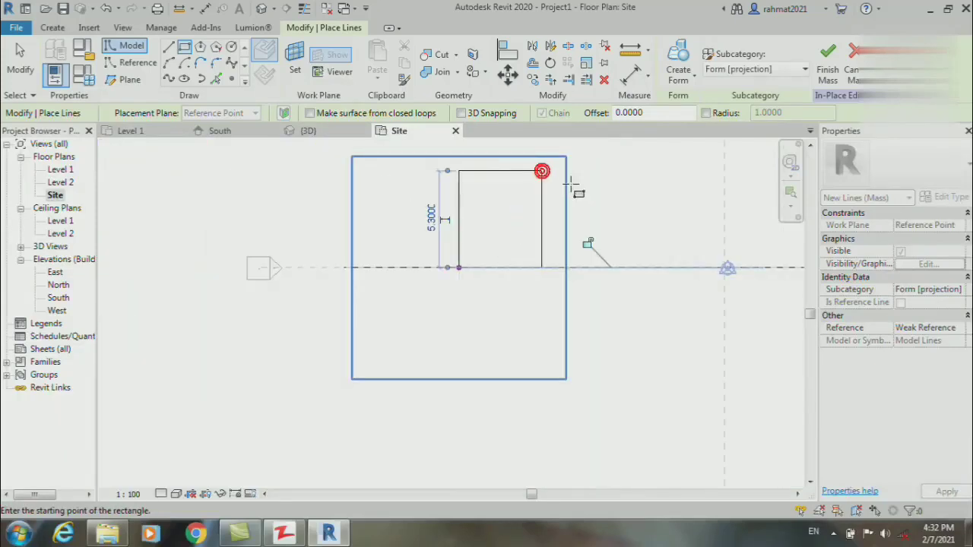
pyautogui.scroll(2, 585, 172)
pyautogui.scroll(1, 593, 167)
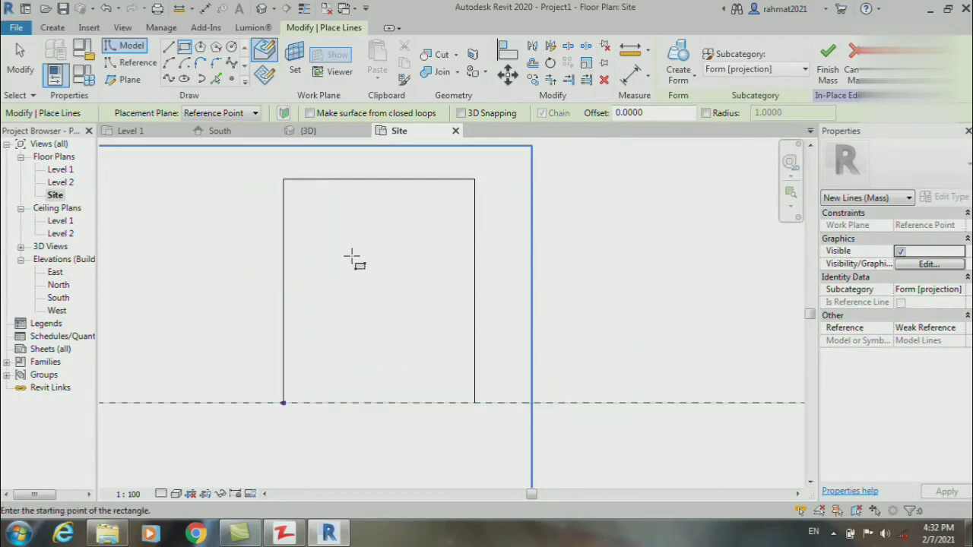
pyautogui.press('Escape')
pyautogui.press('Escape')
pyautogui.press('Tab')
# - Resize the rectangle to 14 long and 6.1 wide
pyautogui.click(350, 180)
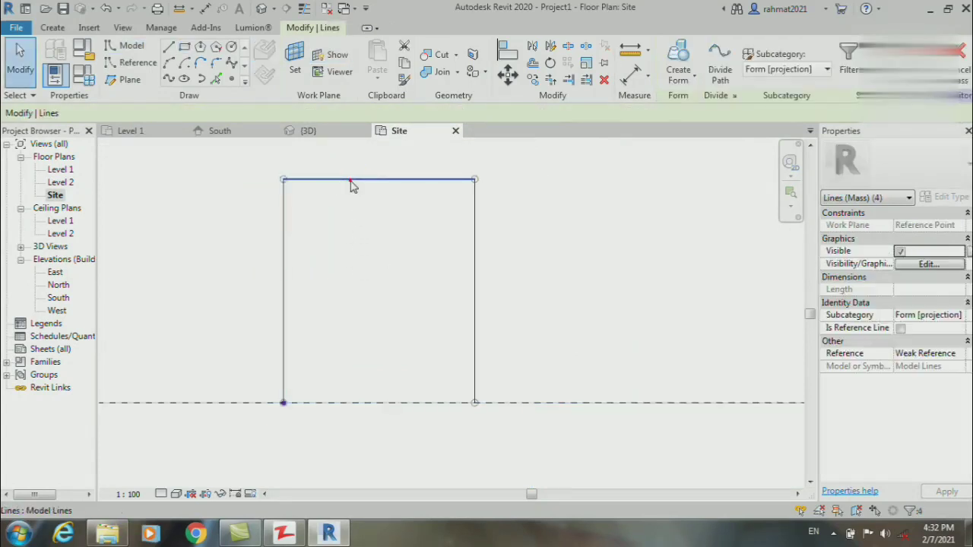
pyautogui.click(351, 180)
pyautogui.click(261, 291)
pyautogui.write('14')
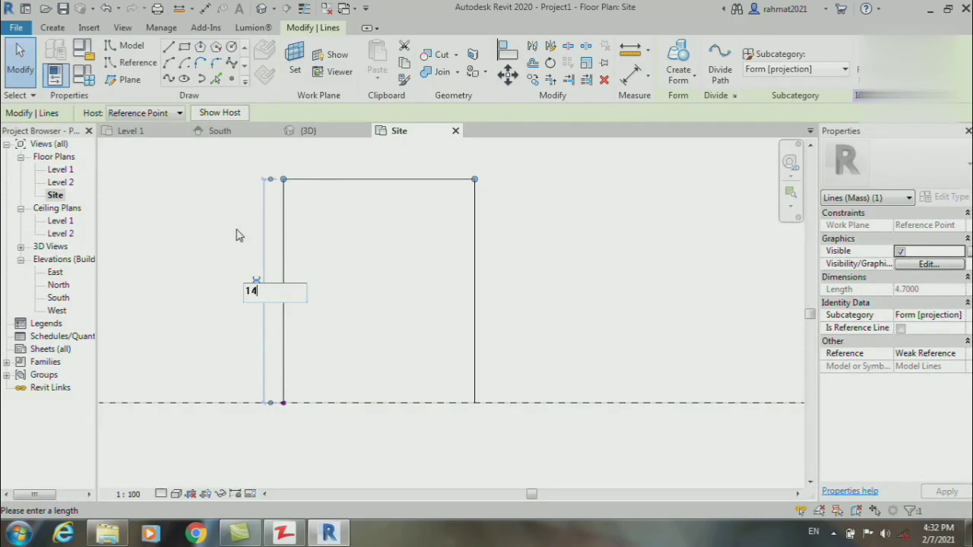
pyautogui.click(353, 278)
pyautogui.scroll(-3, 347, 332)
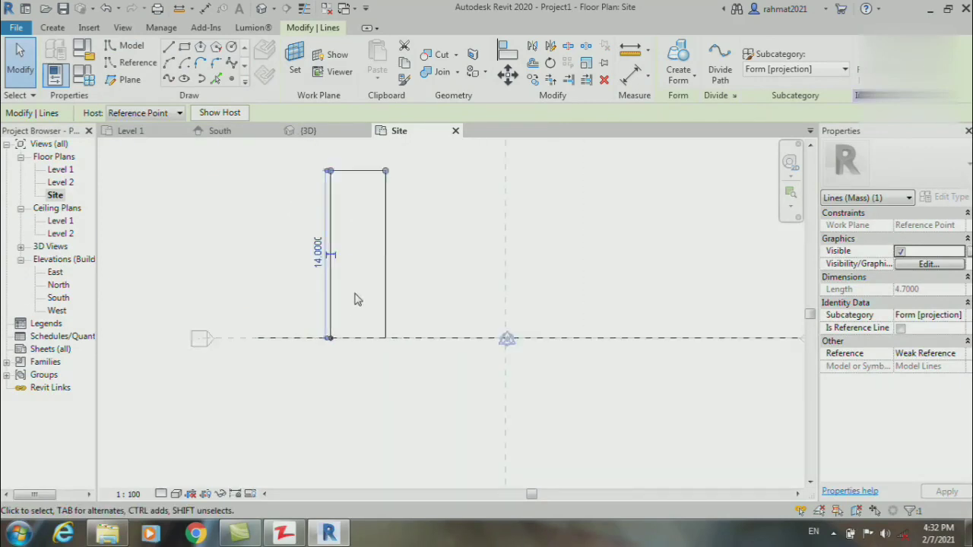
pyautogui.click(381, 257)
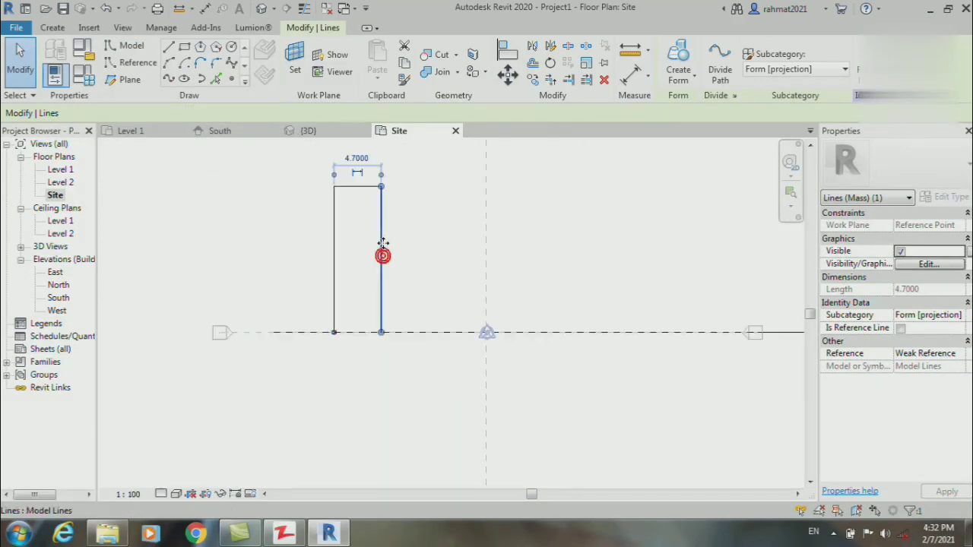
pyautogui.moveTo(386, 247); pyautogui.dragTo(405, 251)
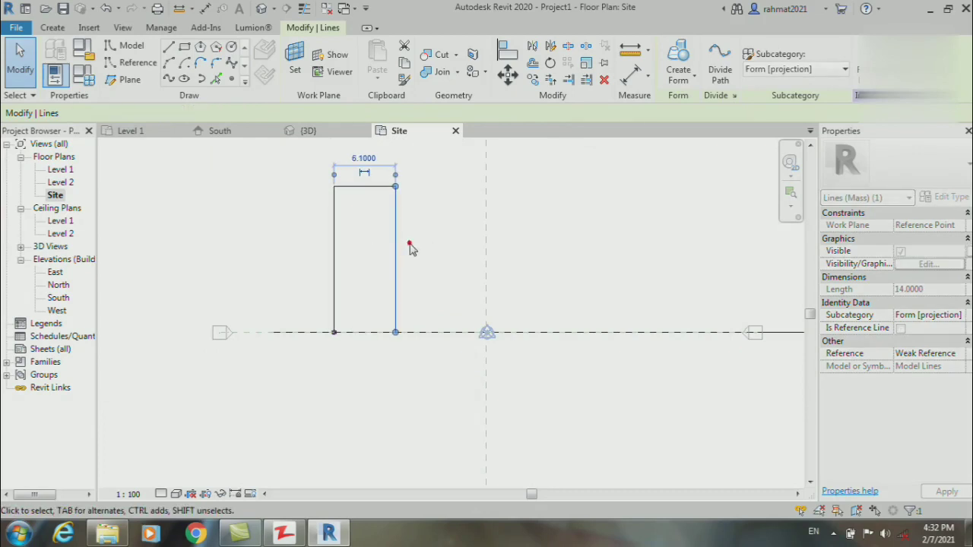
pyautogui.click(370, 195)
pyautogui.scroll(1, 371, 197)
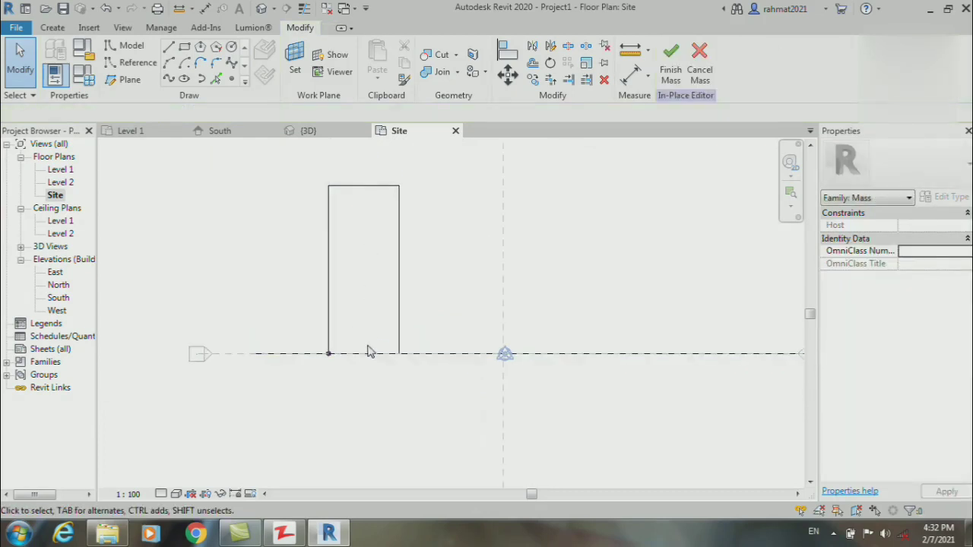
# - Mirror the three upper rectangle lines across the horizontal reference line
pyautogui.press('Tab')
pyautogui.click(373, 353)
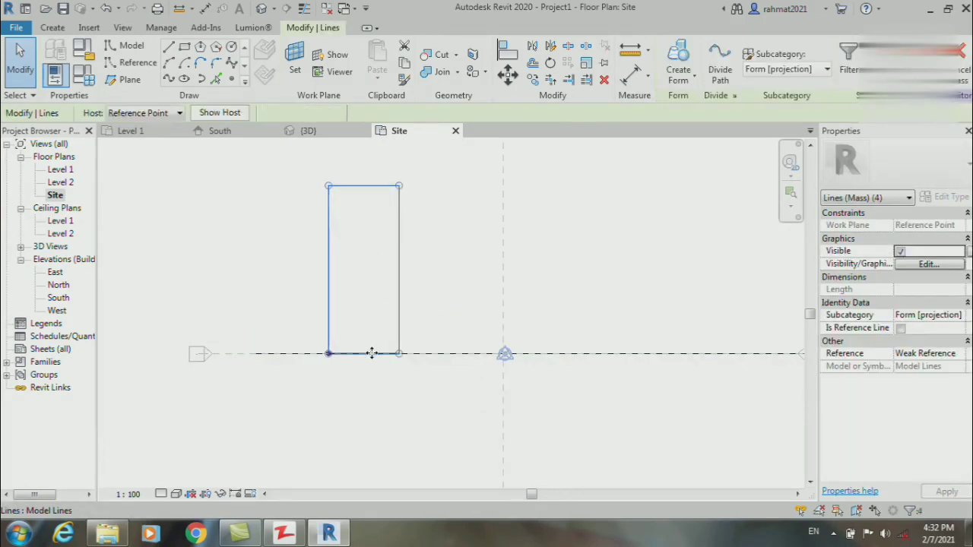
pyautogui.click(373, 297)
pyautogui.moveTo(424, 253); pyautogui.dragTo(301, 180)
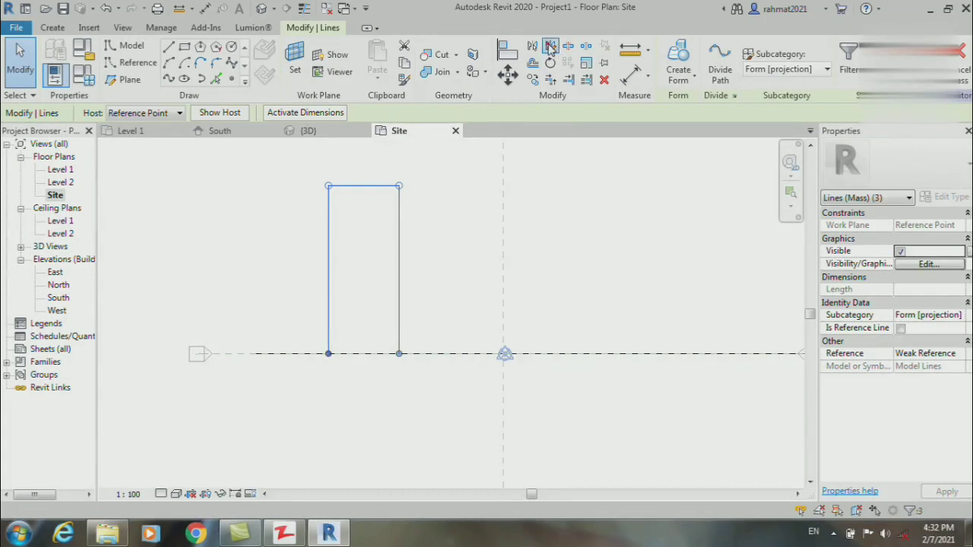
pyautogui.click(551, 47)
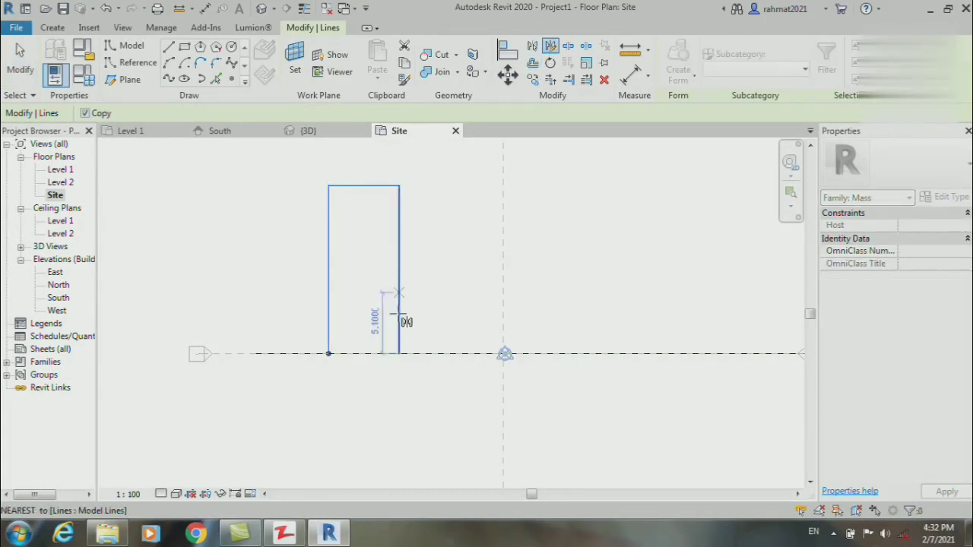
pyautogui.click(441, 354)
pyautogui.press('Escape')
# - Begin a new model-line arc at the outline's top-left corner
pyautogui.scroll(-3, 372, 304)
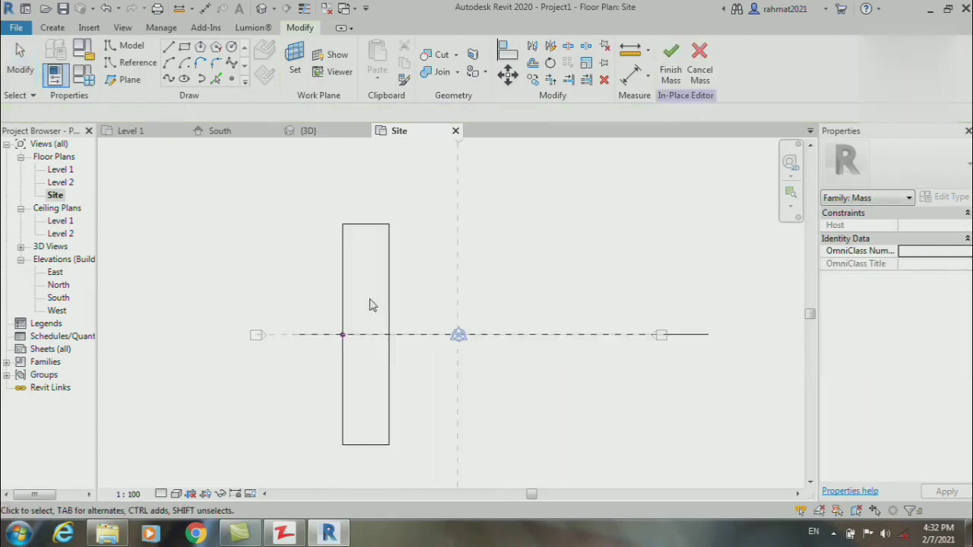
pyautogui.scroll(1, 390, 375)
pyautogui.scroll(1, 383, 355)
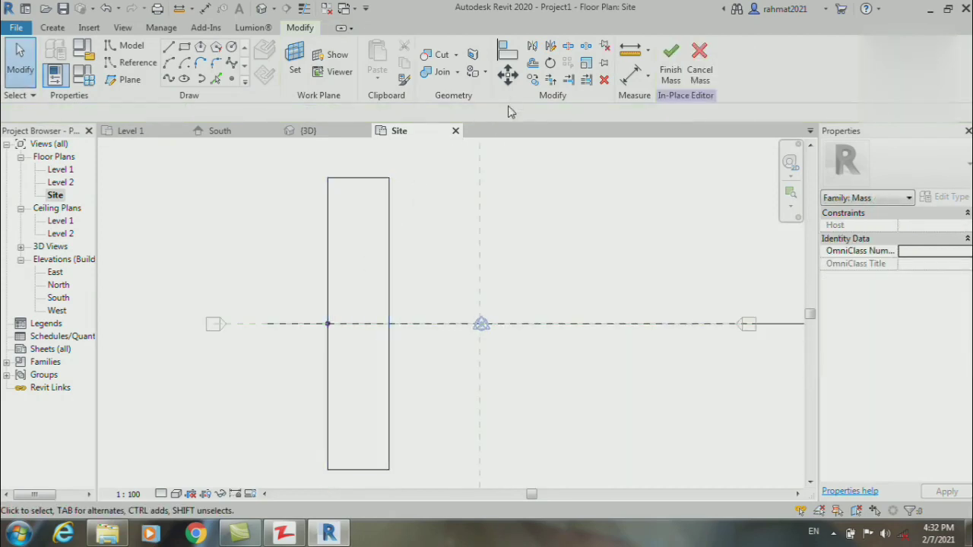
pyautogui.click(169, 64)
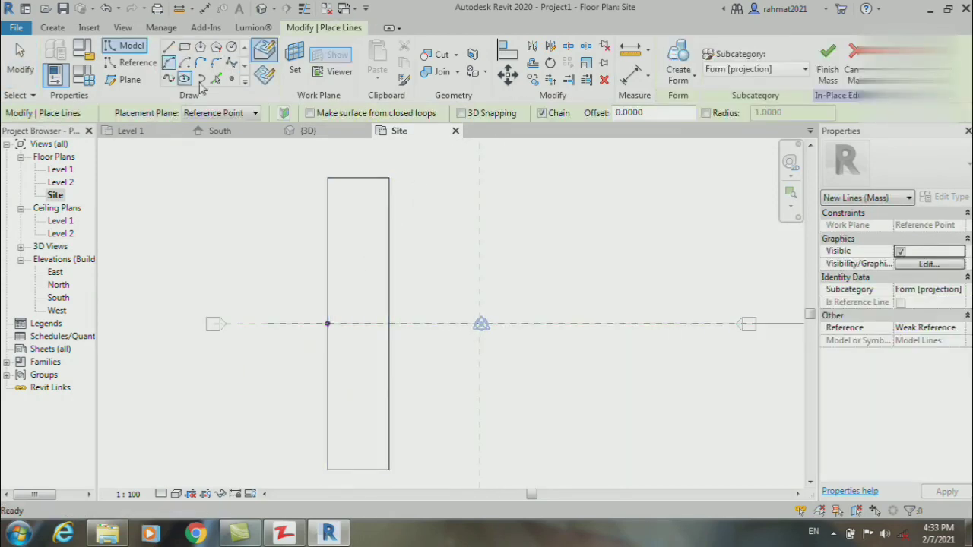
pyautogui.click(343, 179)
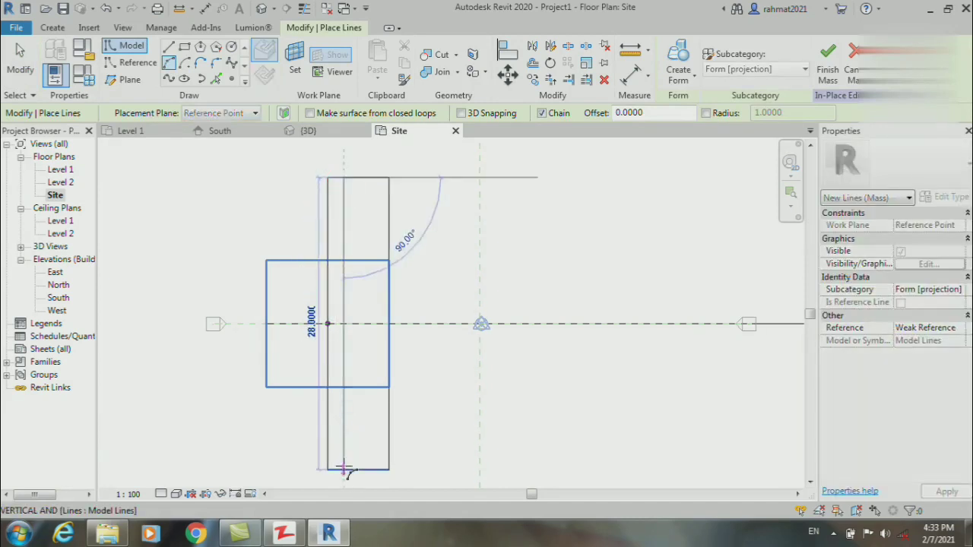
# - Finish a shallow 62.05-radius arc to the bottom-left corner and nudge it slightly left
pyautogui.click(344, 467)
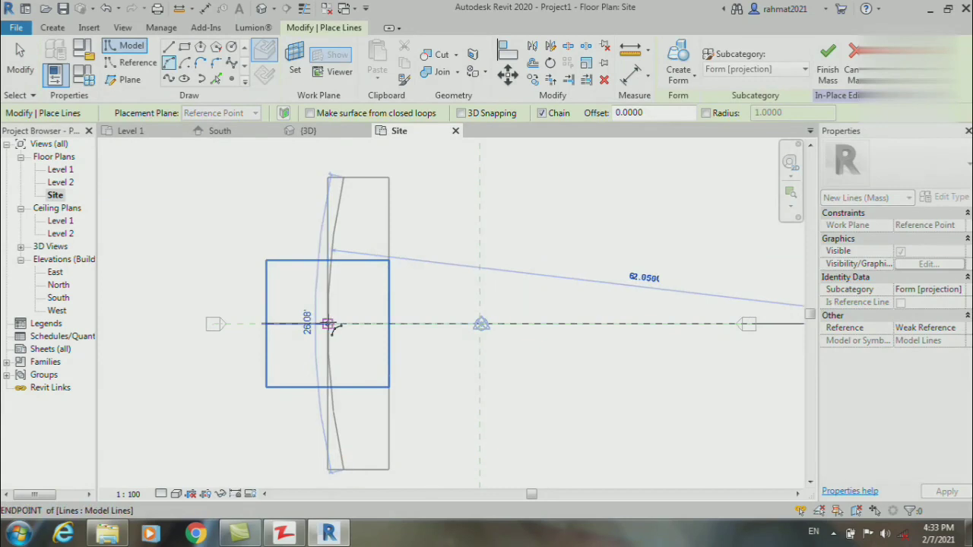
pyautogui.click(329, 324)
pyautogui.press('Escape')
pyautogui.press('Escape')
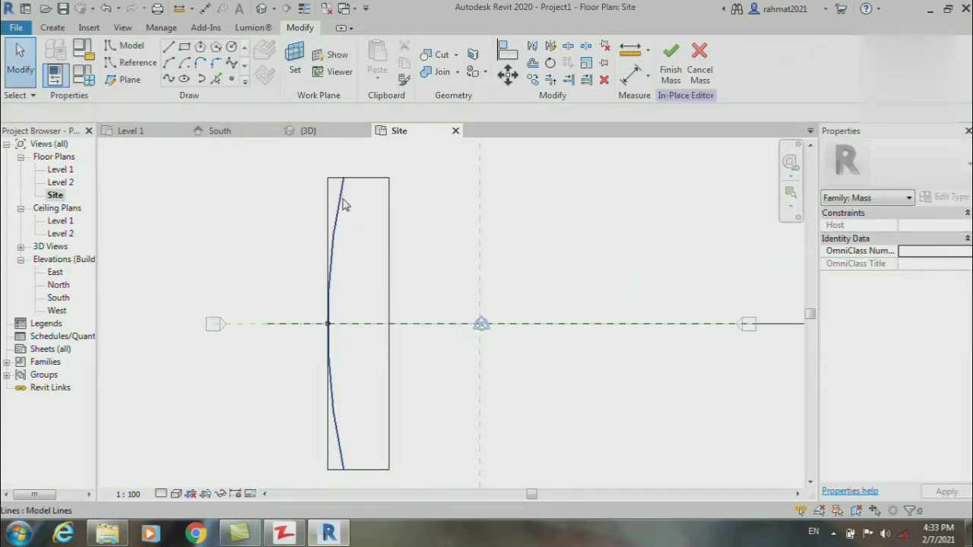
pyautogui.click(340, 198)
pyautogui.scroll(2, 338, 177)
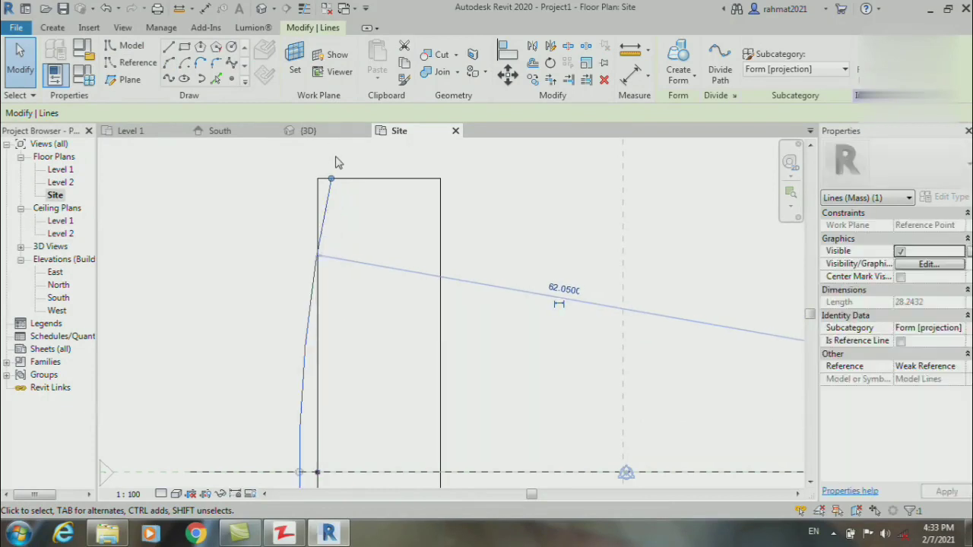
pyautogui.scroll(1, 330, 175)
pyautogui.scroll(3, 325, 178)
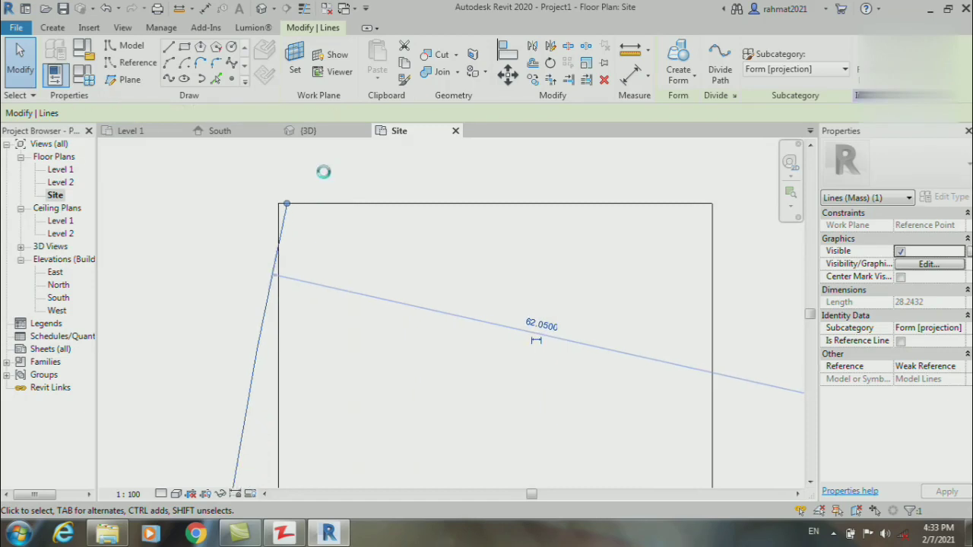
pyautogui.press('Left')
pyautogui.press('Left')
pyautogui.press('Left')
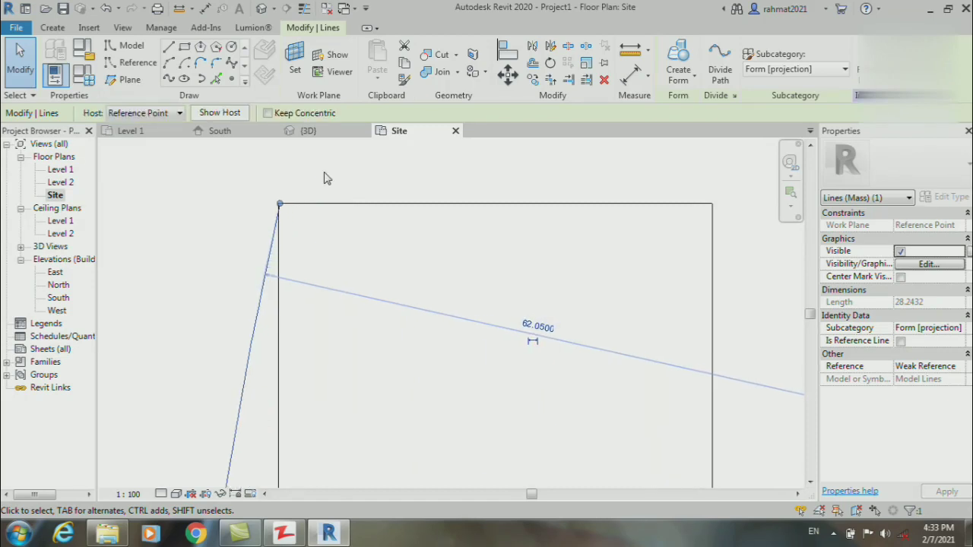
pyautogui.press('Left')
pyautogui.click(311, 241)
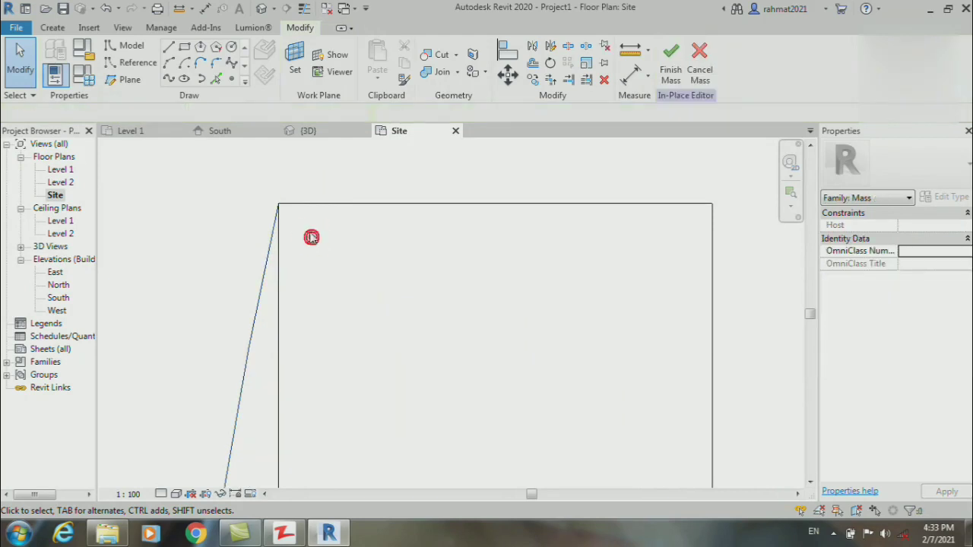
# - Mirror a copy of the curved left line onto the outline's right side
pyautogui.scroll(-1, 306, 216)
pyautogui.scroll(-2, 291, 243)
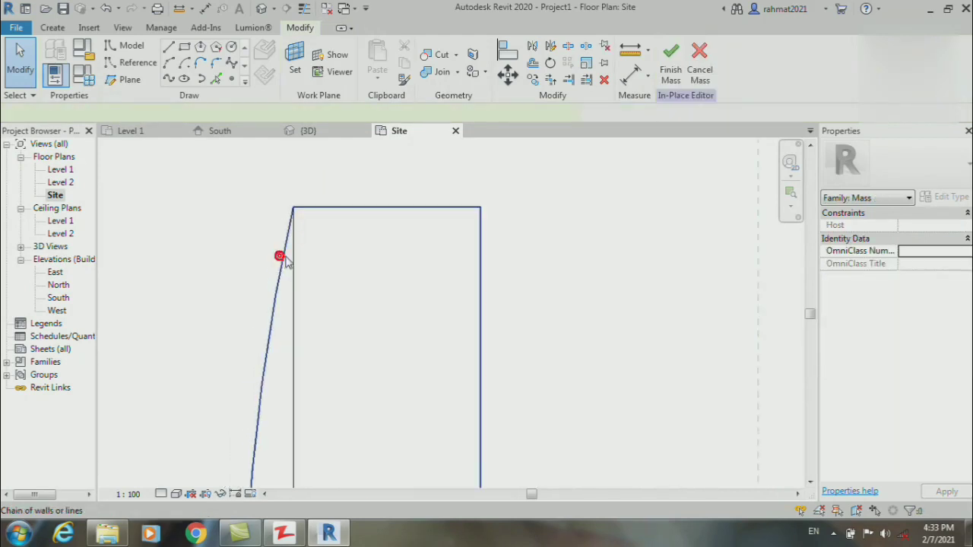
pyautogui.click(286, 259)
pyautogui.scroll(-2, 318, 206)
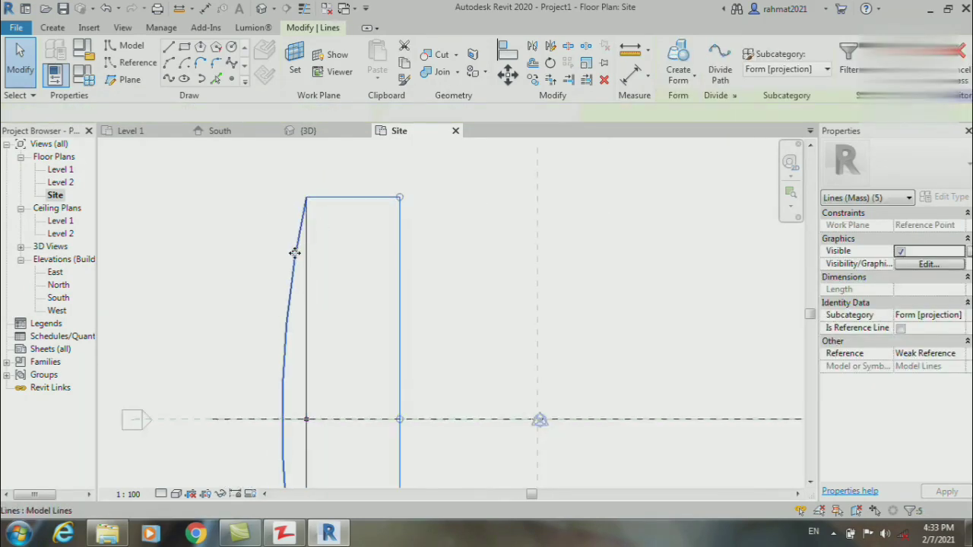
pyautogui.click(297, 254)
pyautogui.click(533, 81)
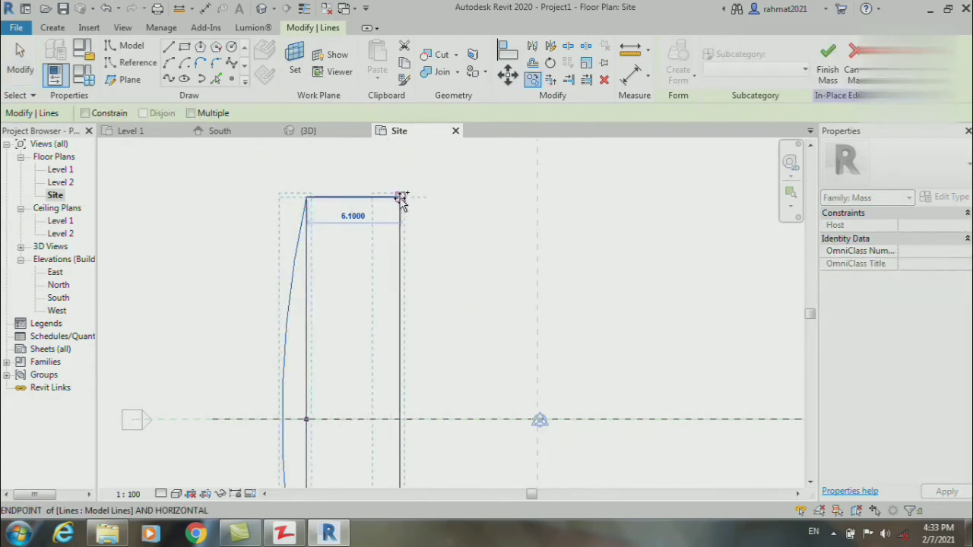
pyautogui.click(400, 198)
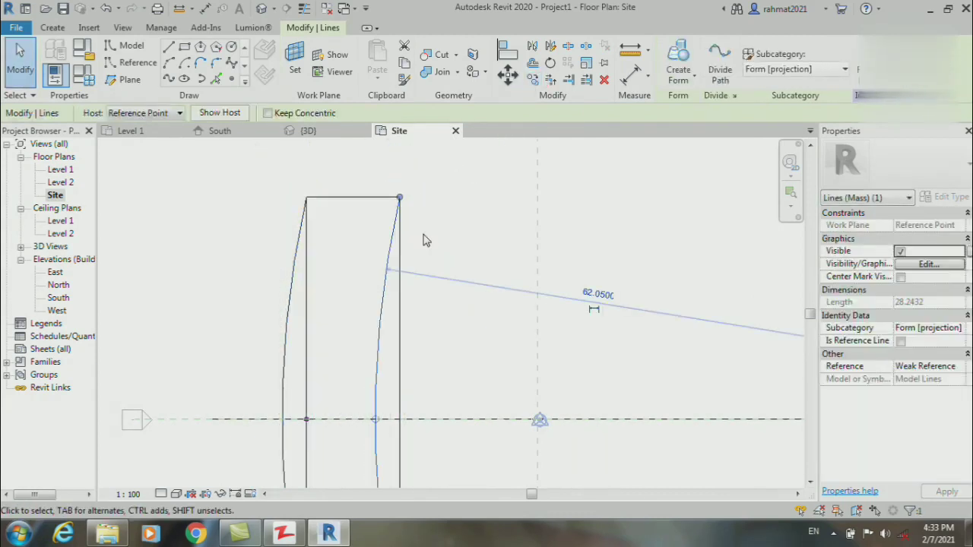
pyautogui.click(426, 241)
pyautogui.scroll(-2, 419, 241)
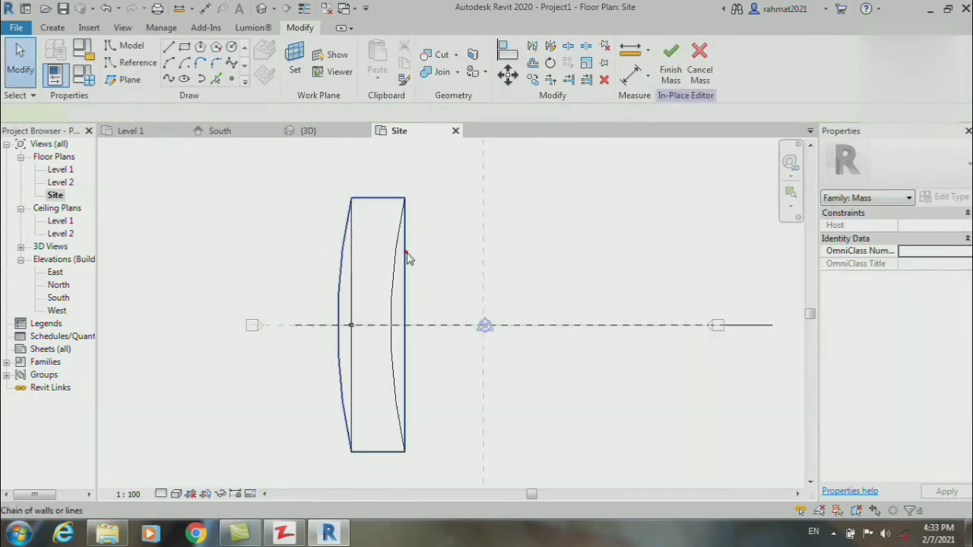
# - Delete the straight right edge line of the outline
pyautogui.click(407, 256)
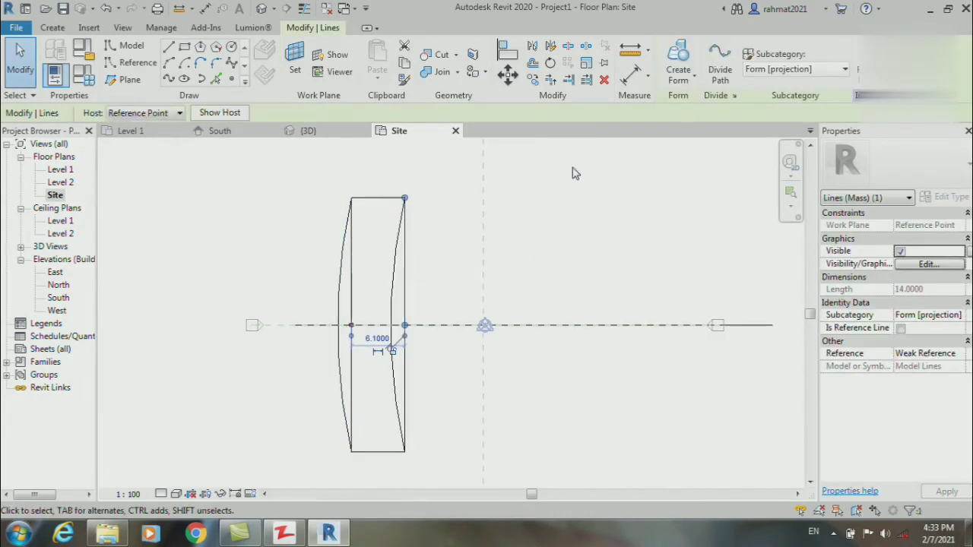
pyautogui.click(604, 80)
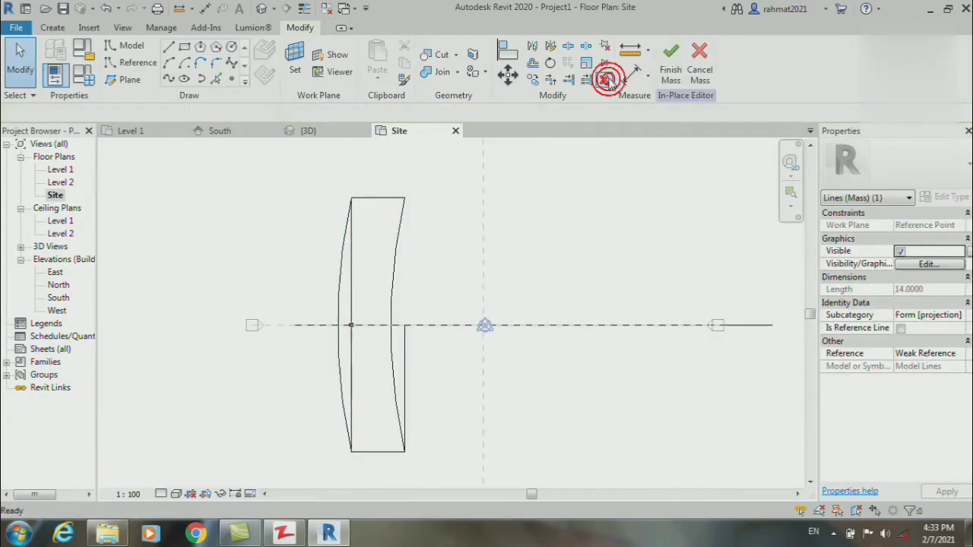
pyautogui.press('Tab')
pyautogui.click(353, 295)
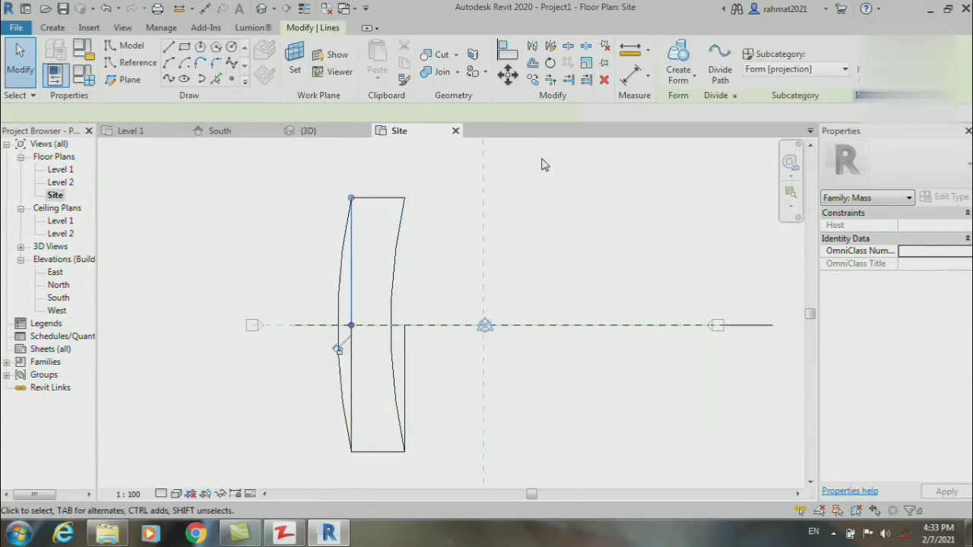
pyautogui.press('Escape')
# - Delete the remaining right and left chains of straight lines
pyautogui.press('Tab')
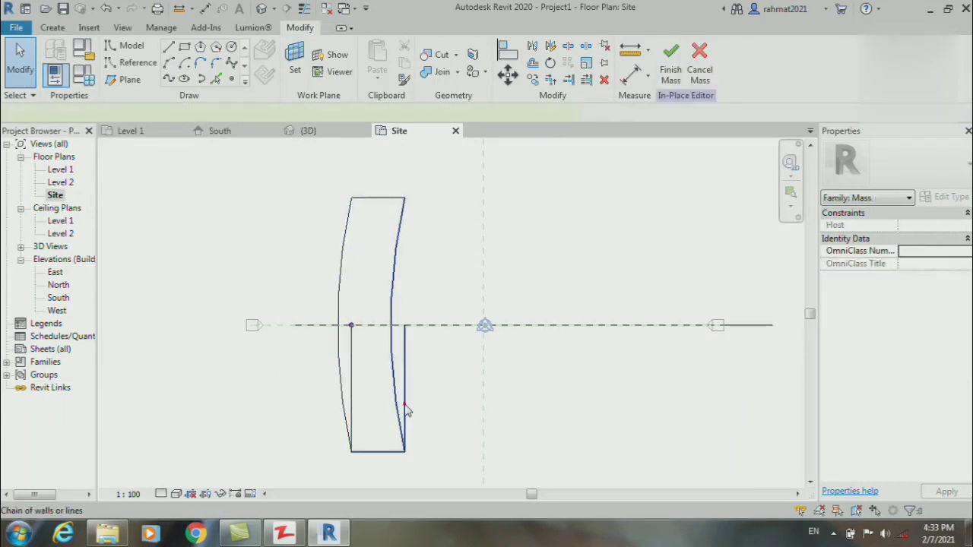
pyautogui.click(410, 396)
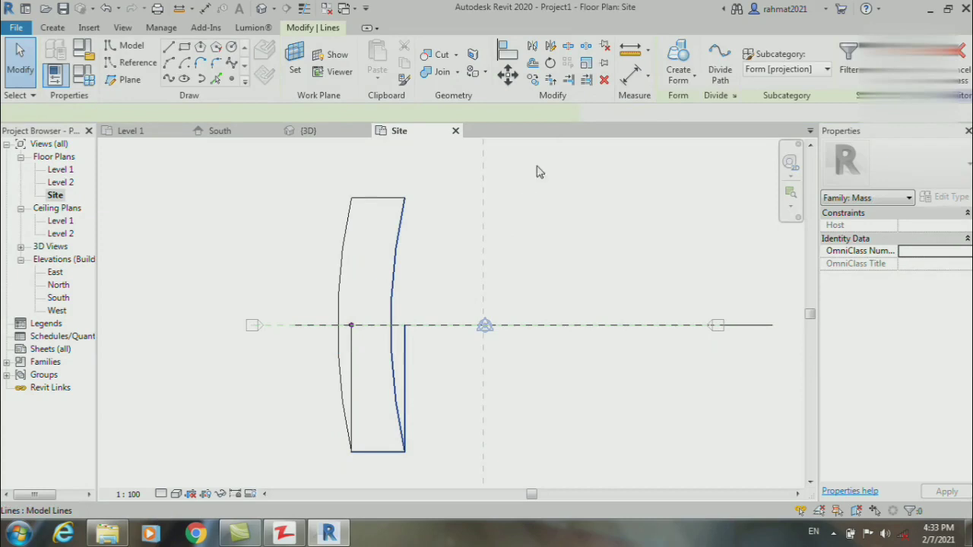
pyautogui.click(604, 79)
pyautogui.press('Tab')
pyautogui.click(351, 343)
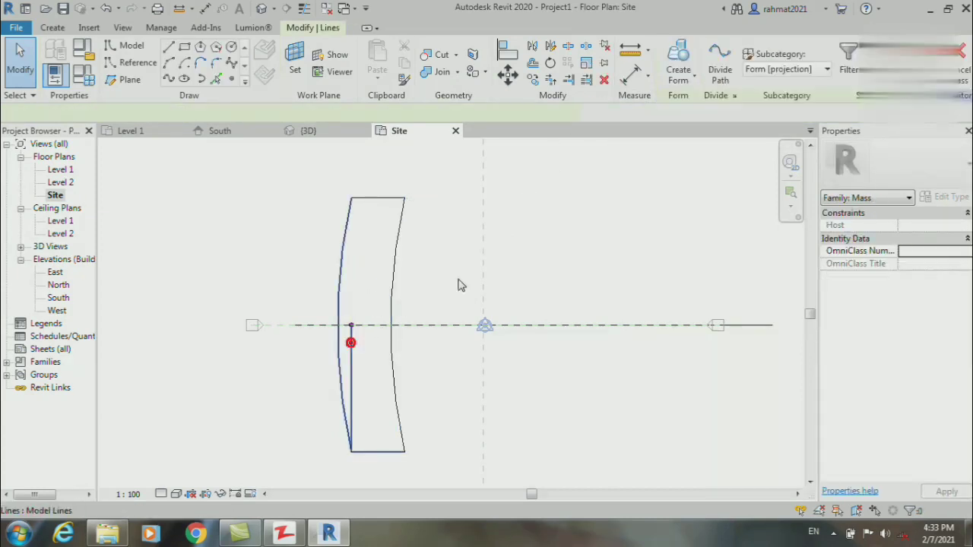
pyautogui.click(603, 79)
pyautogui.scroll(2, 375, 207)
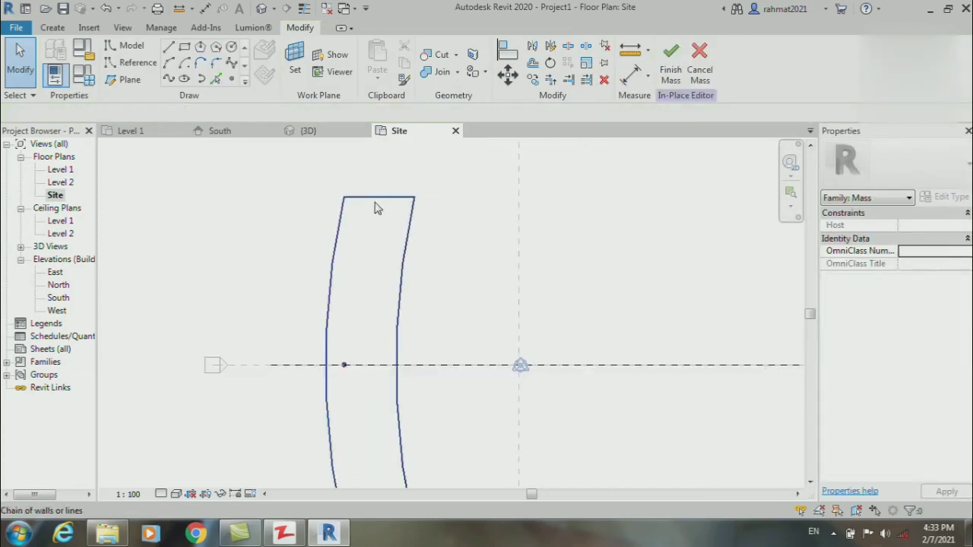
pyautogui.scroll(2, 372, 190)
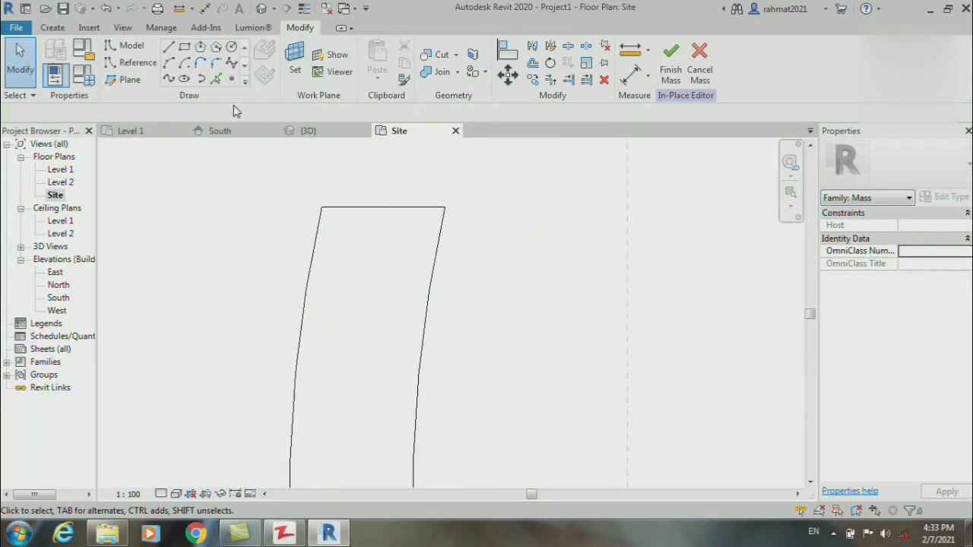
# - Add fillet arcs at both top corners, about 3.5 left and 1.8 right
pyautogui.click(216, 62)
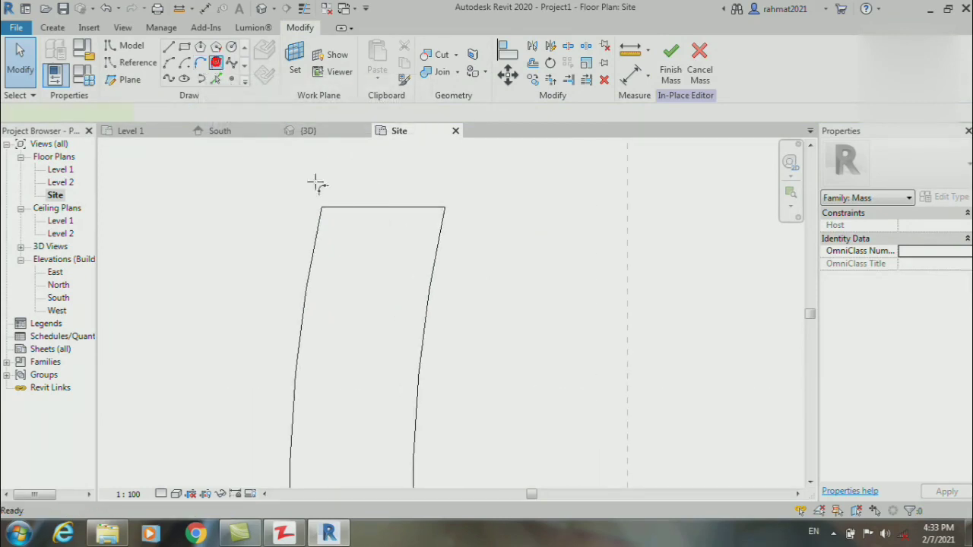
pyautogui.click(315, 243)
pyautogui.click(358, 207)
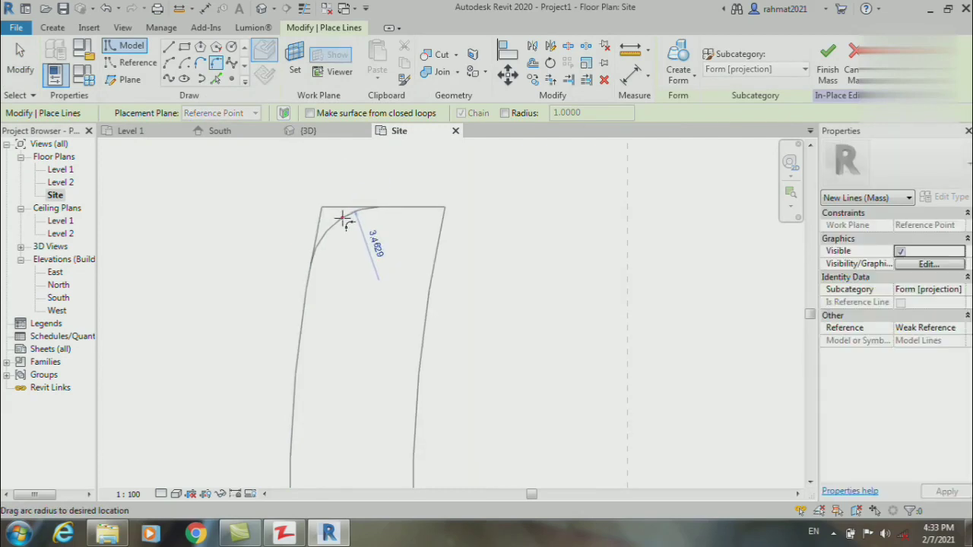
pyautogui.click(343, 219)
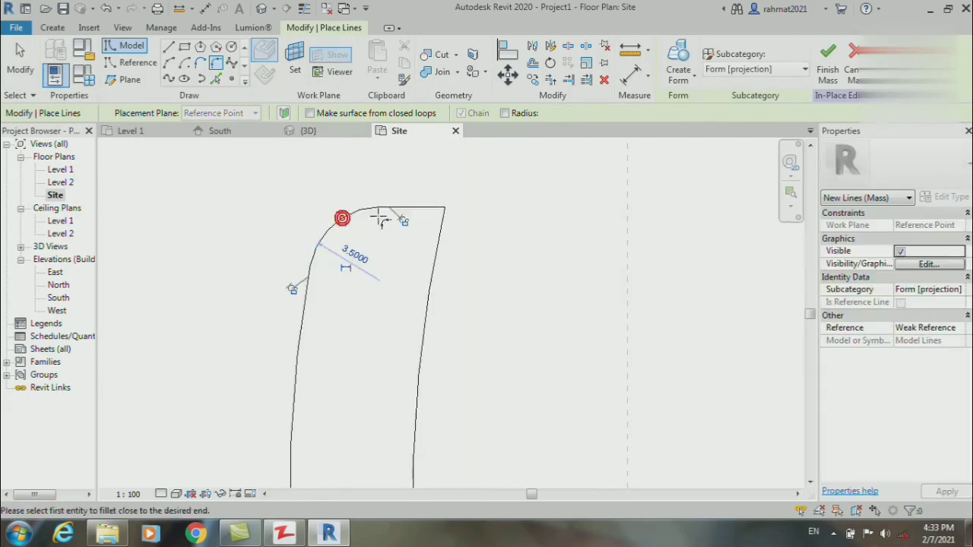
pyautogui.click(439, 228)
pyautogui.click(428, 218)
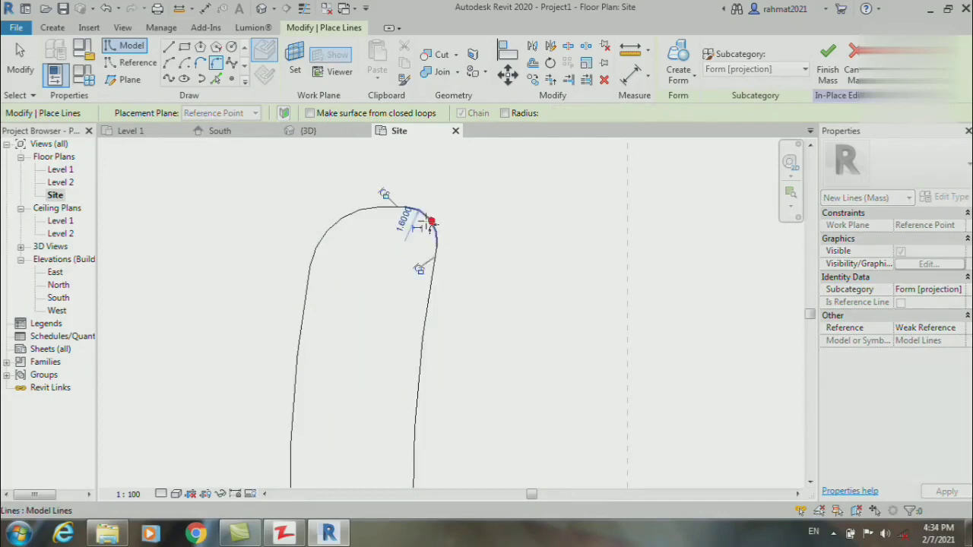
pyautogui.press('Escape')
pyautogui.press('Escape')
# - Select the rounded top edge together with both corner arcs
pyautogui.press('Tab')
pyautogui.click(424, 217)
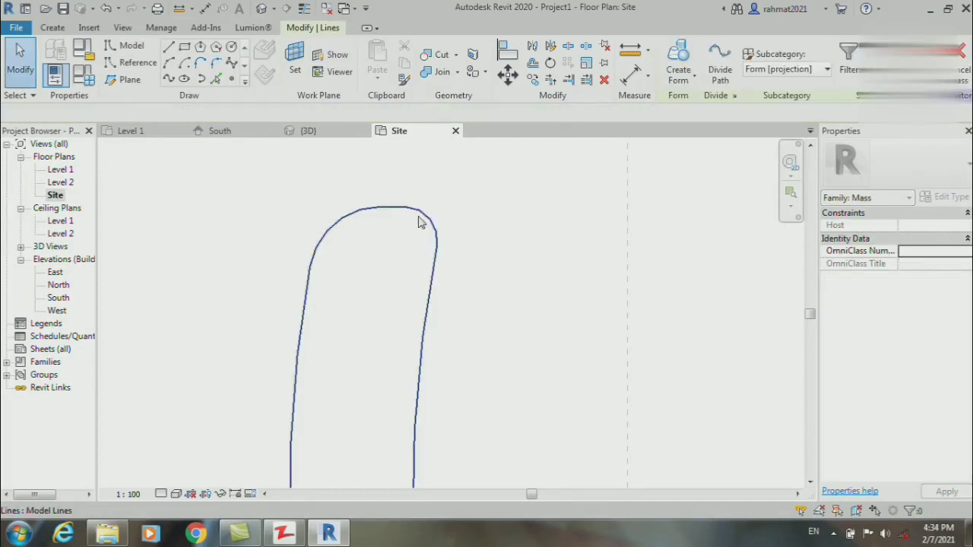
pyautogui.click(420, 217)
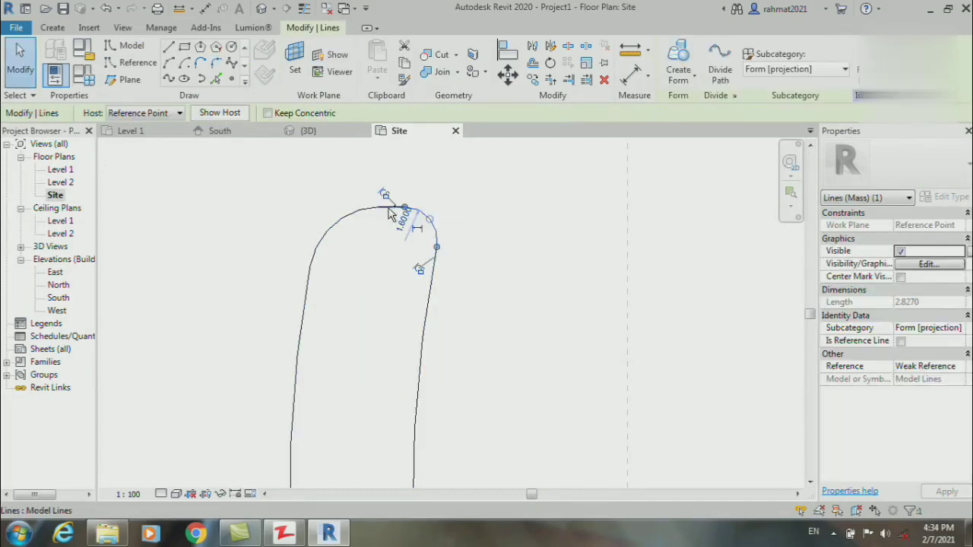
pyautogui.click(363, 211)
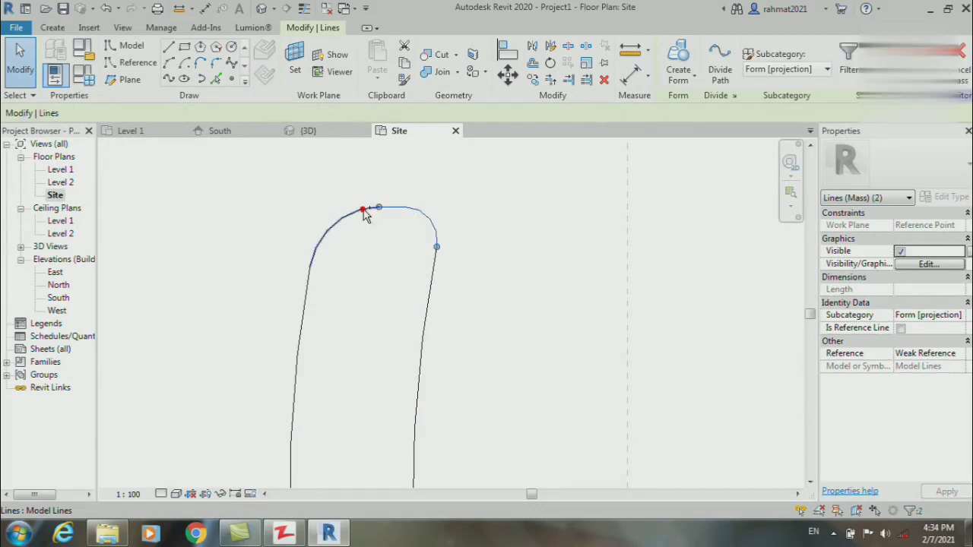
pyautogui.scroll(-2, 343, 169)
pyautogui.scroll(-1, 343, 169)
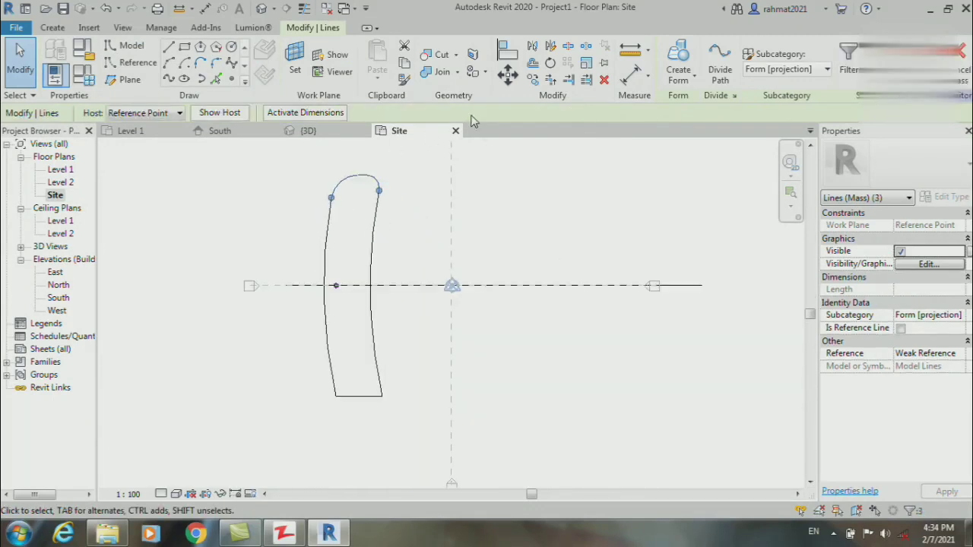
# - Mirror a copy of the rounded top across the horizontal reference plane, dismissing the overlap warning
pyautogui.click(552, 47)
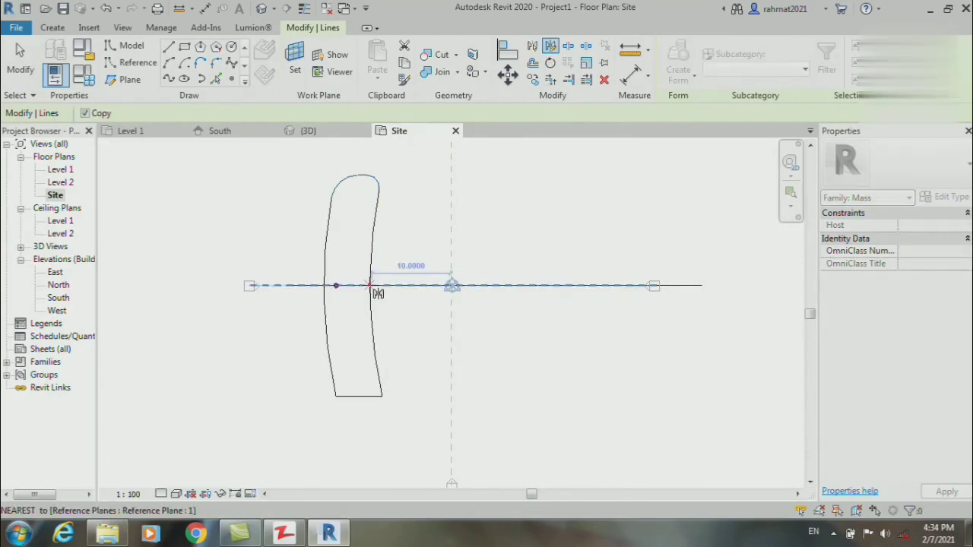
pyautogui.click(421, 288)
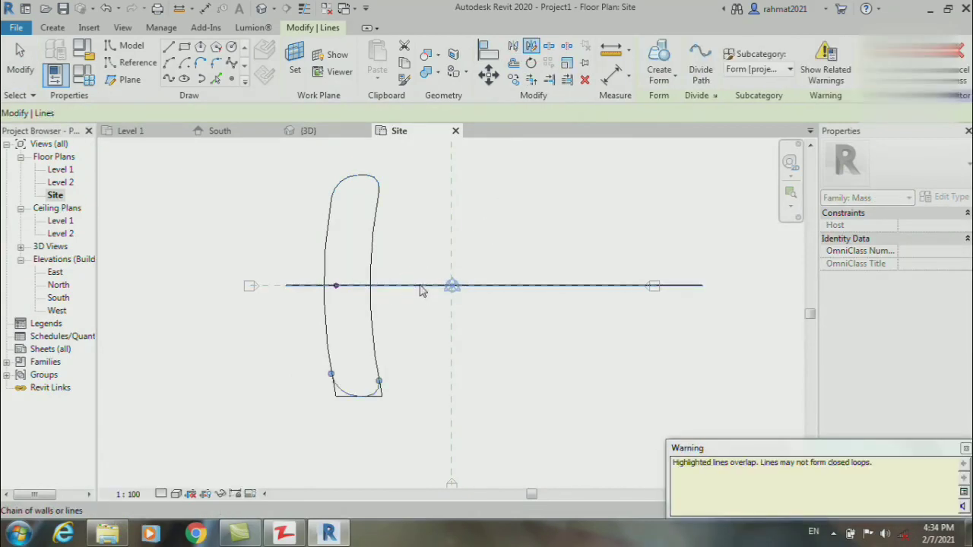
pyautogui.press('Escape')
pyautogui.press('Escape')
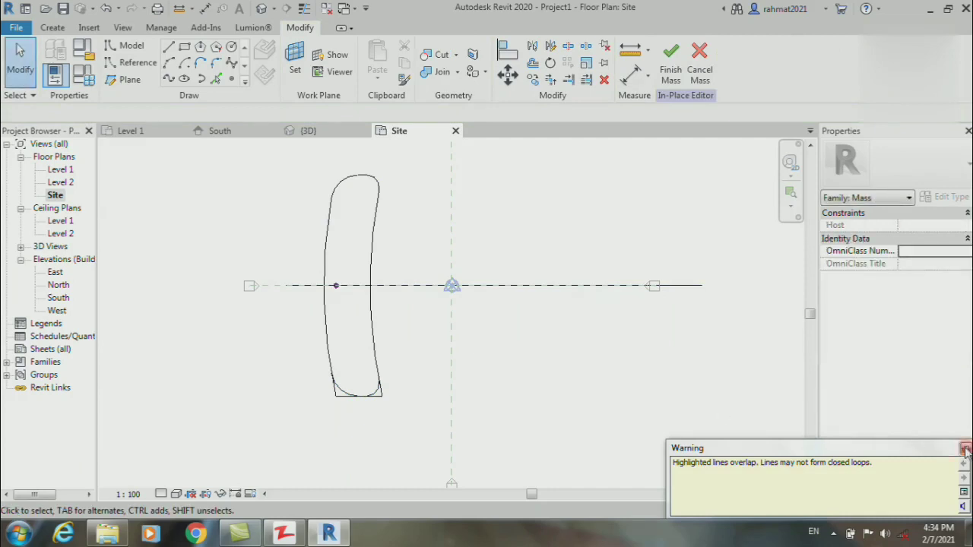
pyautogui.click(966, 450)
pyautogui.scroll(3, 380, 399)
pyautogui.scroll(2, 369, 384)
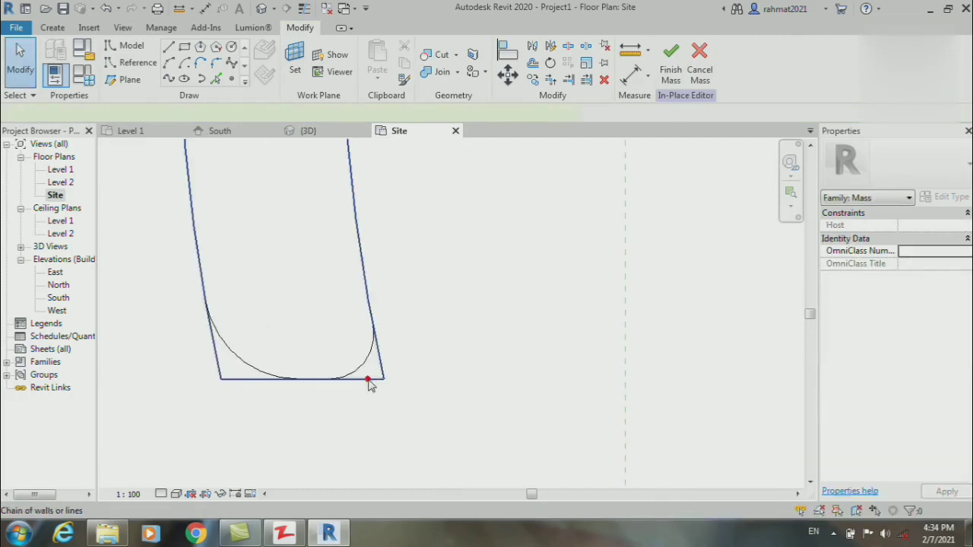
# - Delete the straight bottom line and drag the side line ends to the bottom arc
pyautogui.click(370, 385)
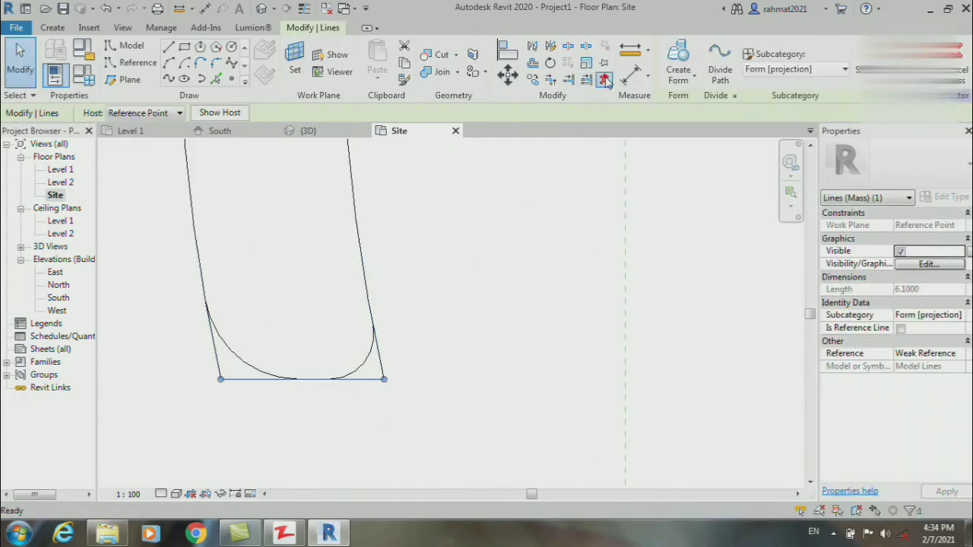
pyautogui.click(604, 80)
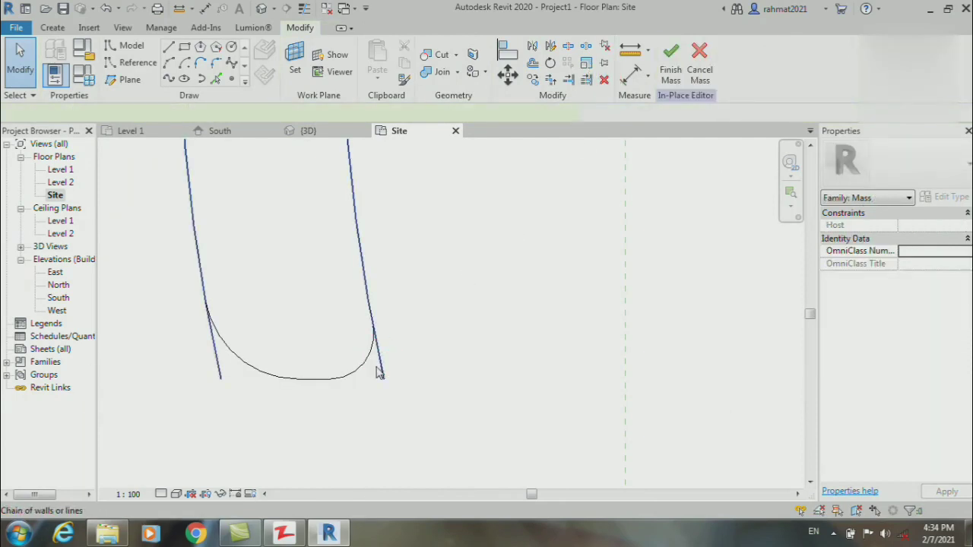
pyautogui.moveTo(386, 385); pyautogui.dragTo(371, 306)
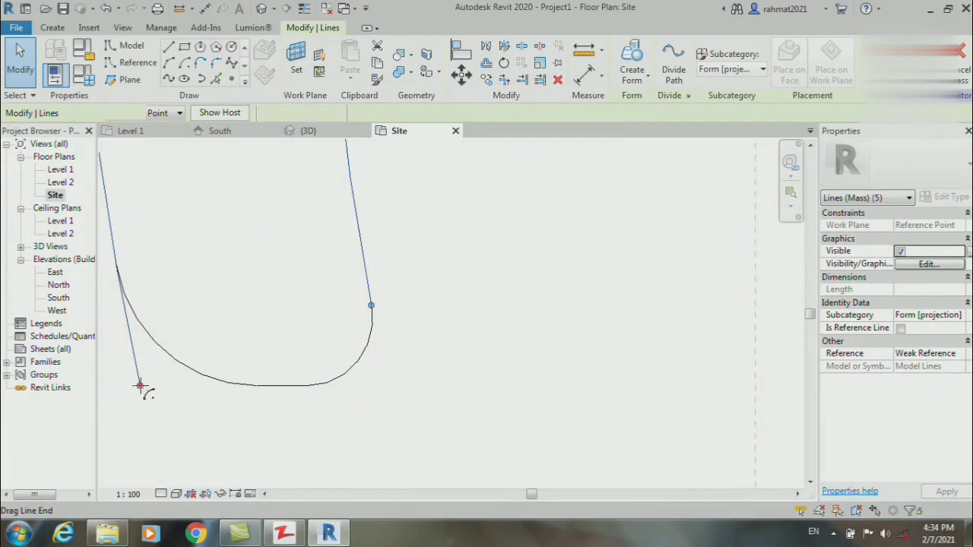
pyautogui.moveTo(133, 312); pyautogui.dragTo(119, 276)
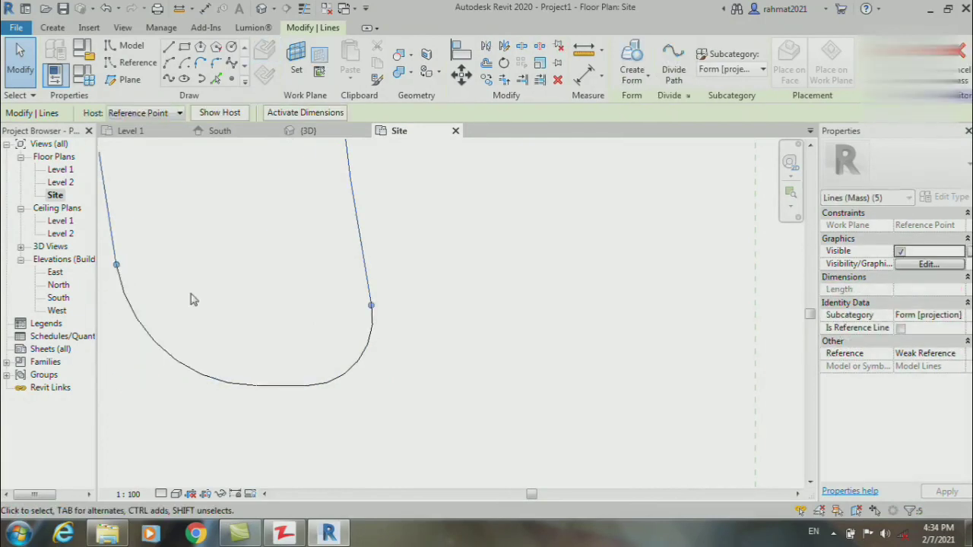
pyautogui.scroll(-3, 372, 364)
pyautogui.click(342, 363)
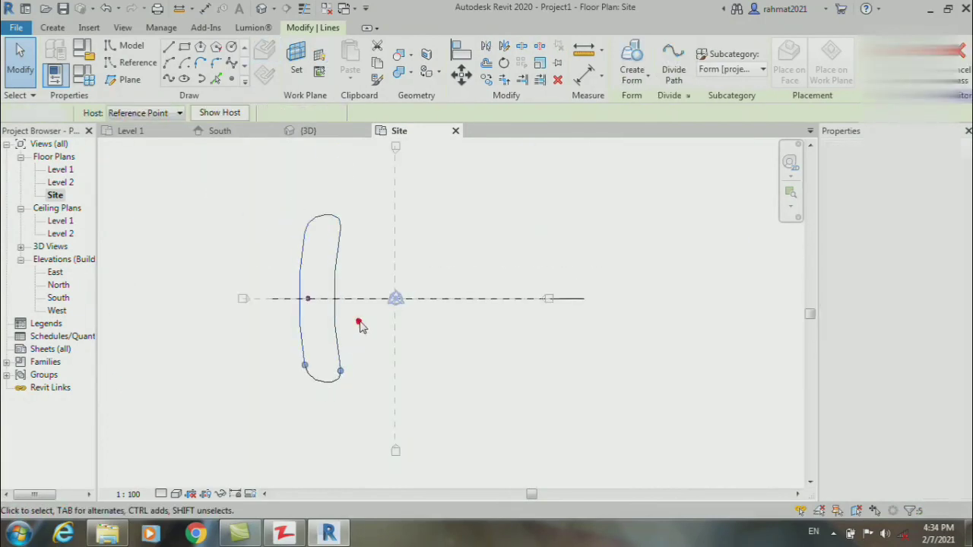
pyautogui.scroll(1, 363, 301)
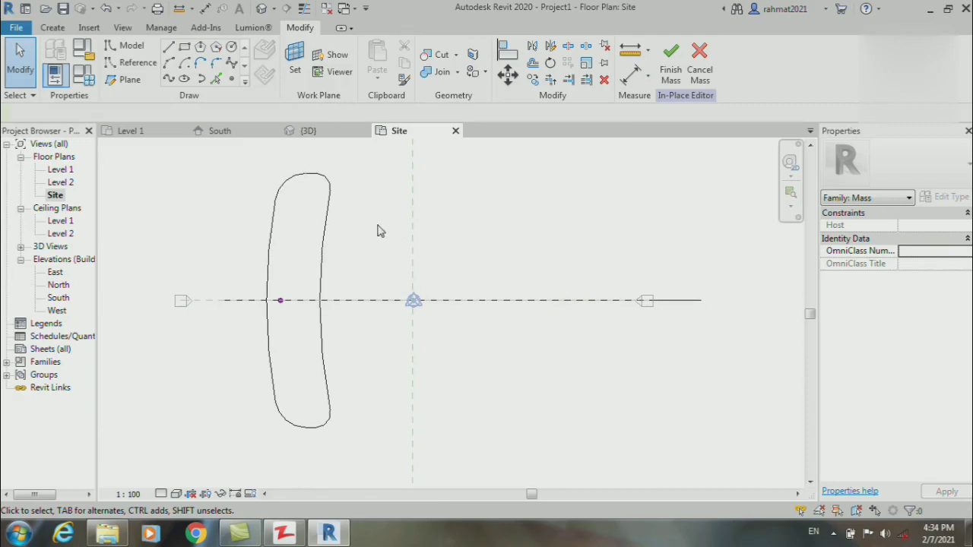
# - In the 3D view, select the capsule profile loop and the curved arch paths
pyautogui.click(262, 9)
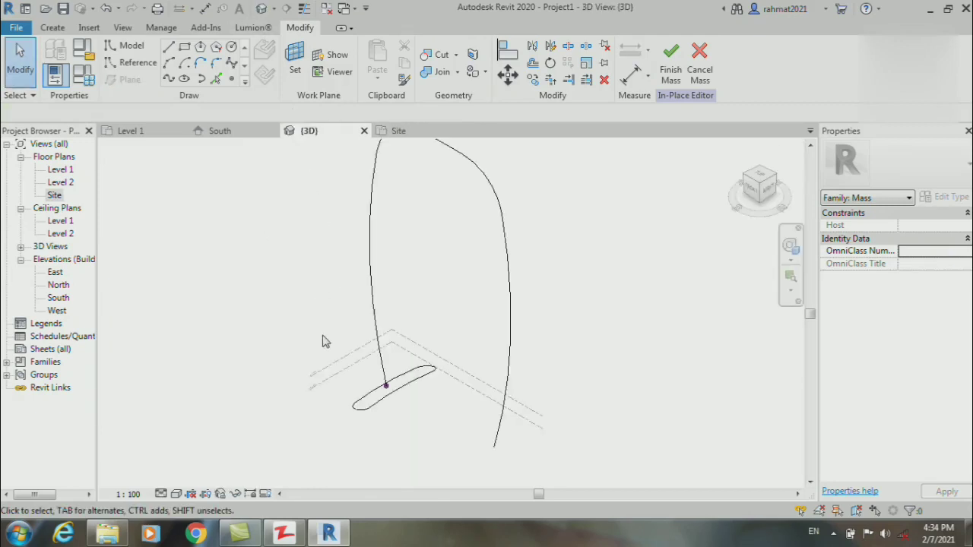
pyautogui.scroll(-2, 384, 376)
pyautogui.scroll(-1, 384, 375)
pyautogui.scroll(1, 384, 376)
pyautogui.scroll(1, 376, 369)
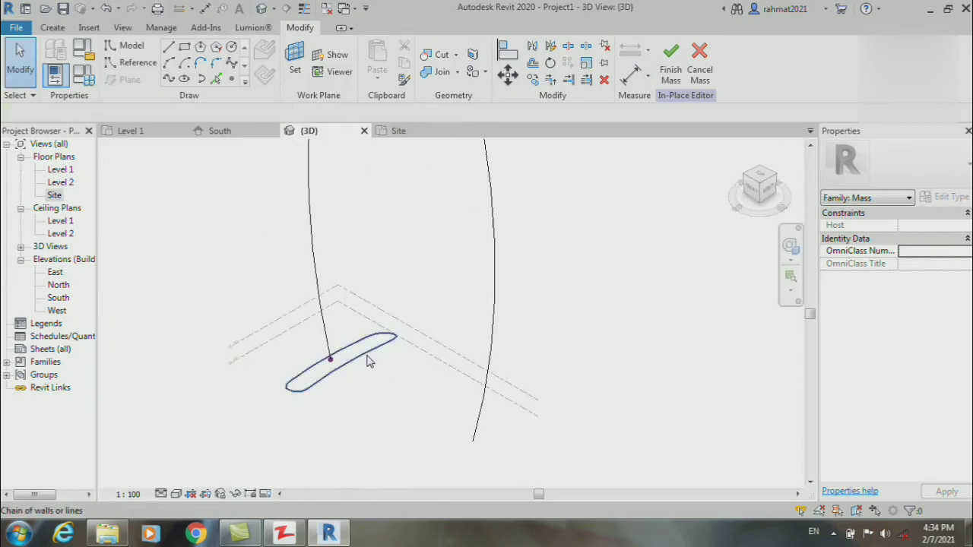
pyautogui.click(365, 356)
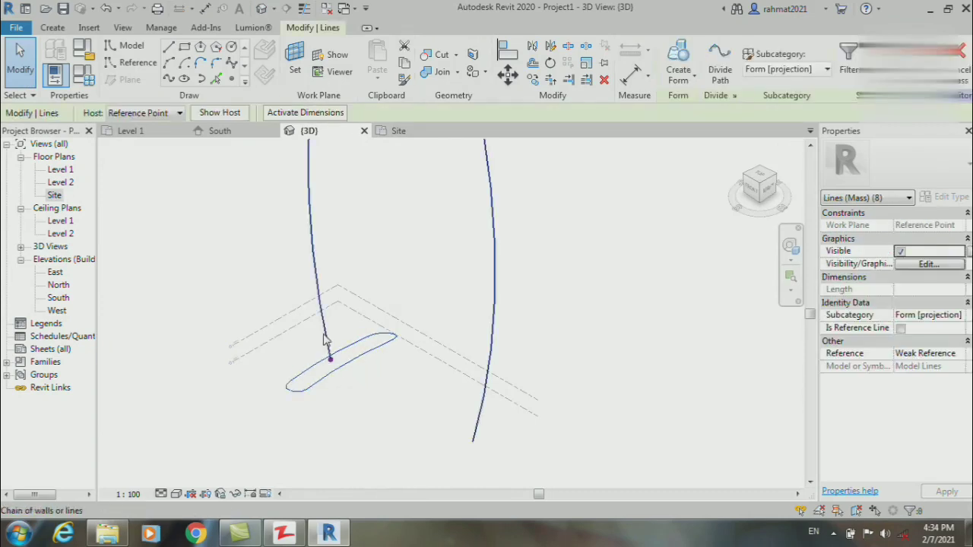
pyautogui.click(319, 287)
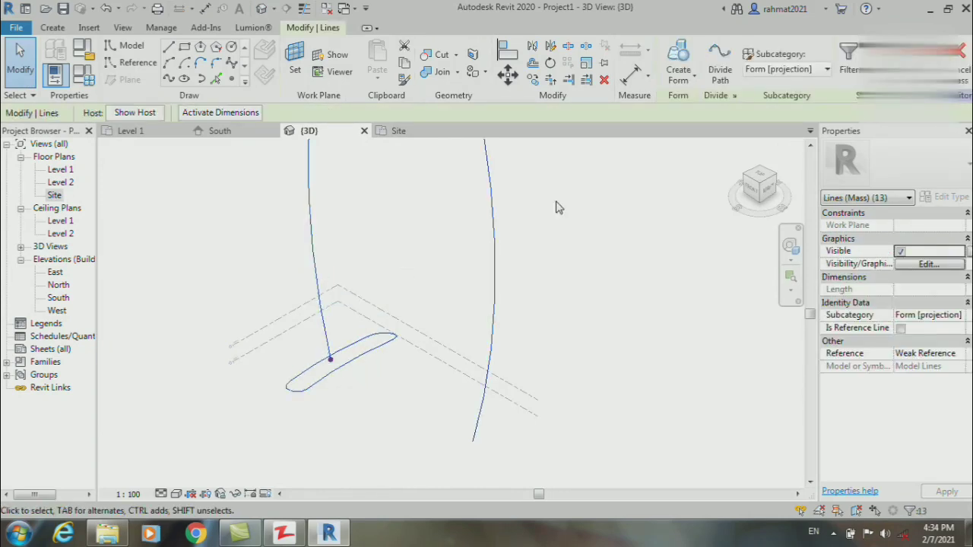
pyautogui.click(694, 77)
# - Create a solid form from the selected profile and paths, orbiting to a front view
pyautogui.click(701, 104)
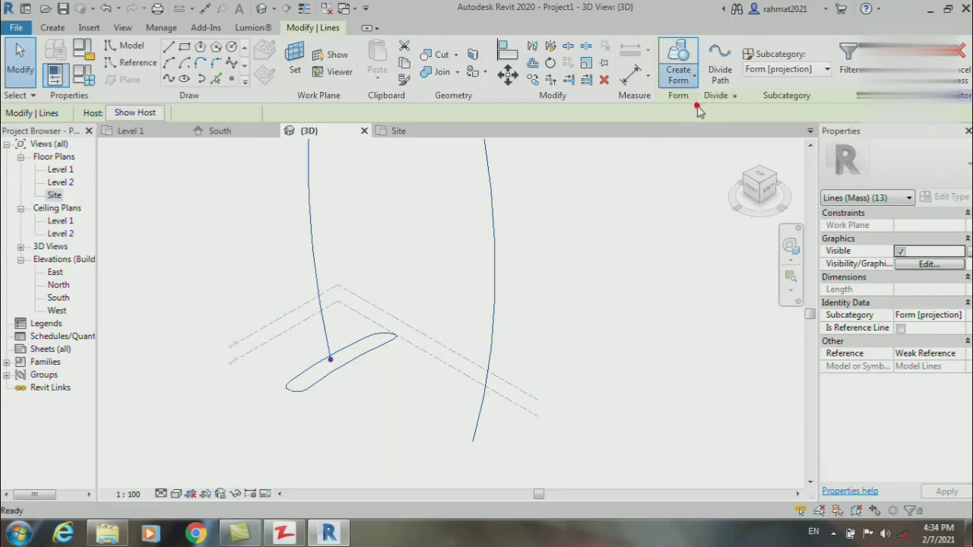
pyautogui.scroll(-2, 514, 279)
pyautogui.scroll(-2, 456, 319)
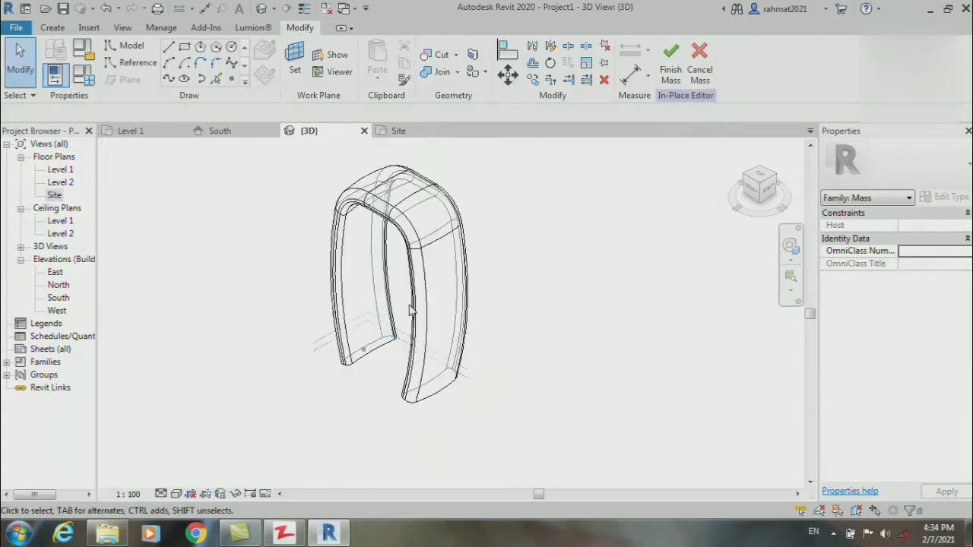
pyautogui.scroll(1, 453, 308)
pyautogui.moveTo(759, 187)
pyautogui.mouseDown()
pyautogui.moveTo(669, 220)
pyautogui.moveTo(515, 257)
pyautogui.mouseUp()
pyautogui.scroll(-2, 462, 270)
pyautogui.scroll(2, 499, 250)
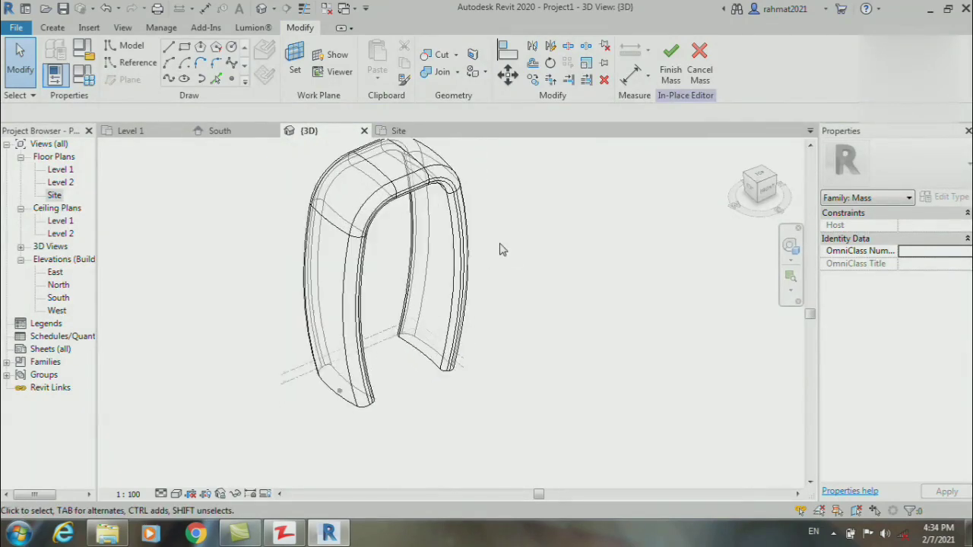
# - Switch the view to Realistic visual style and finish the in-place mass
pyautogui.click(176, 494)
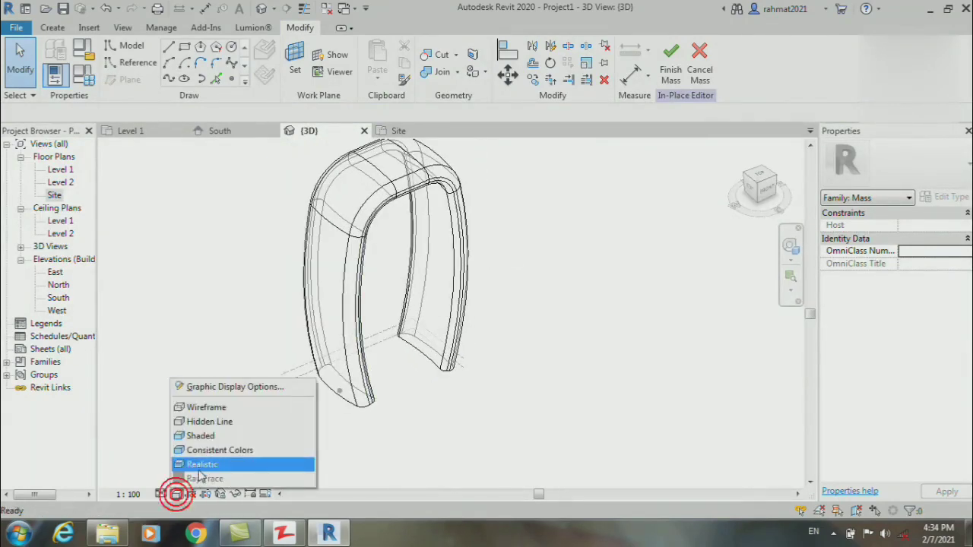
pyautogui.click(196, 463)
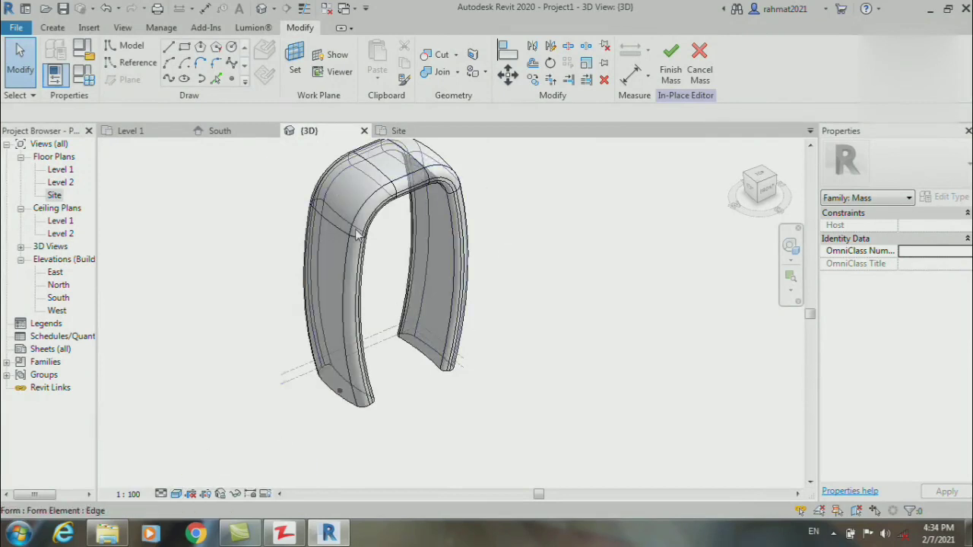
pyautogui.keyDown('shift'); pyautogui.moveTo(358, 235); pyautogui.dragTo(394, 424, button='middle'); pyautogui.keyUp('shift')
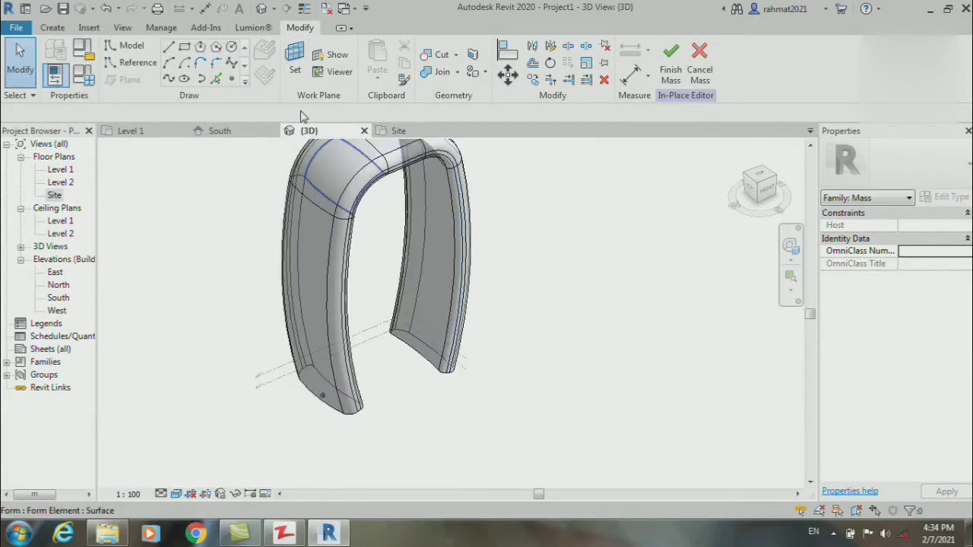
pyautogui.click(671, 58)
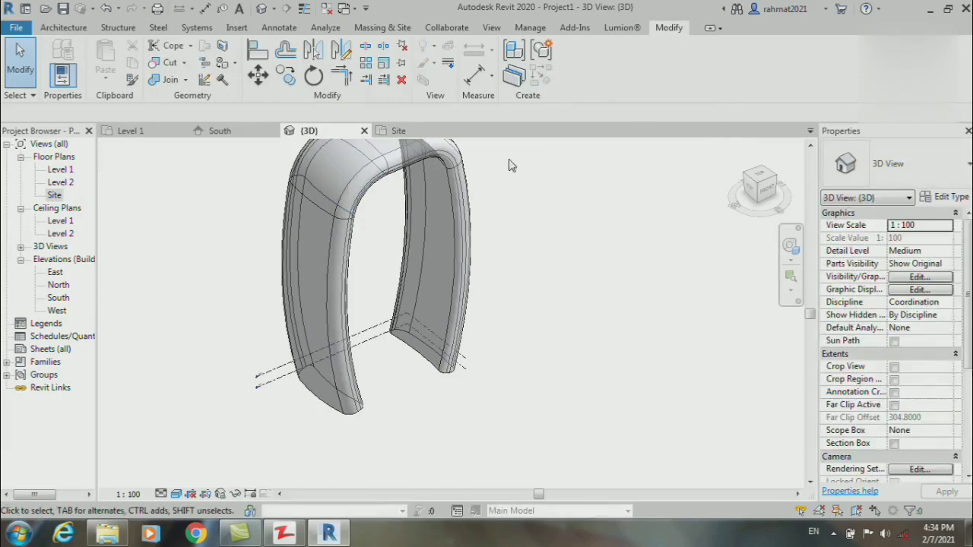
# - Start the Curtain System by face tool with the 1500 x 3000mm type
pyautogui.keyDown('shift'); pyautogui.moveTo(409, 311); pyautogui.dragTo(464, 223, button='middle'); pyautogui.keyUp('shift')
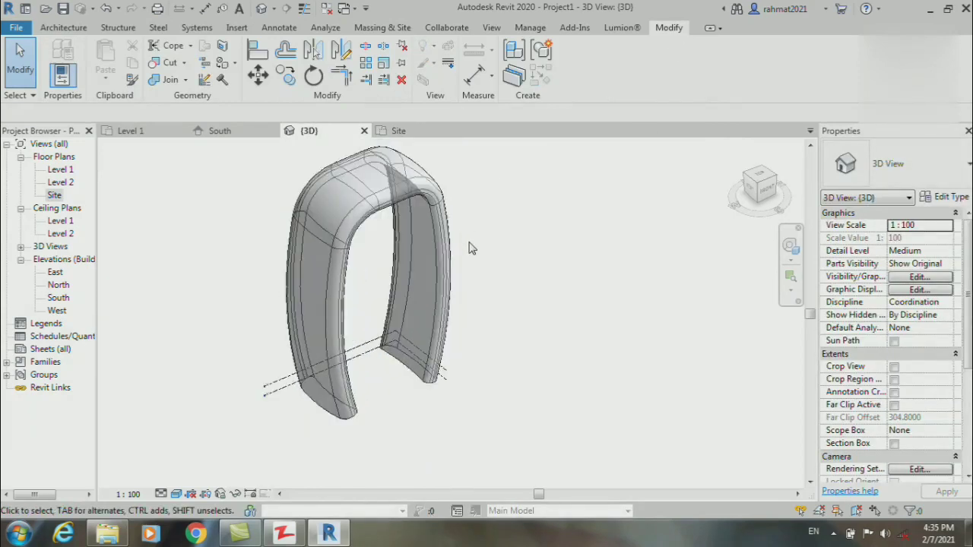
pyautogui.scroll(2, 469, 248)
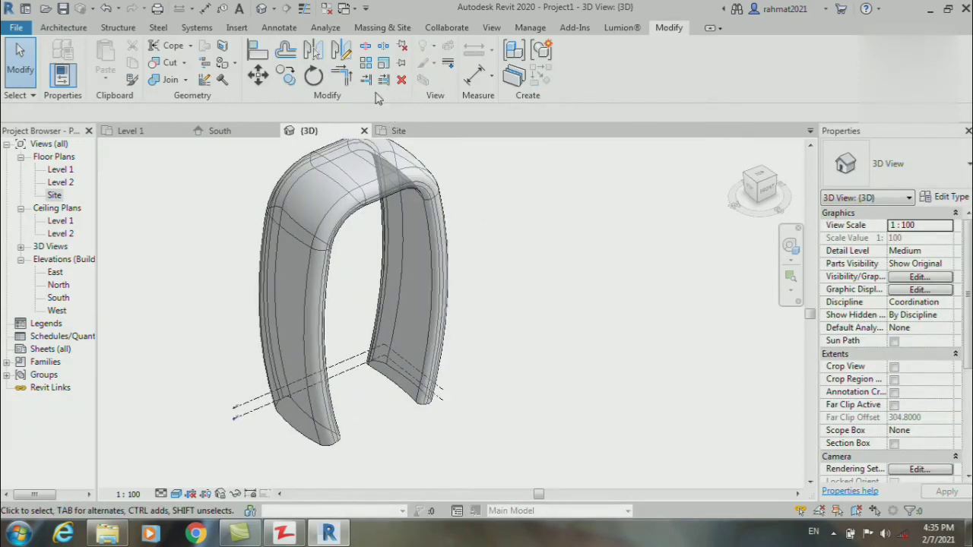
pyautogui.click(382, 27)
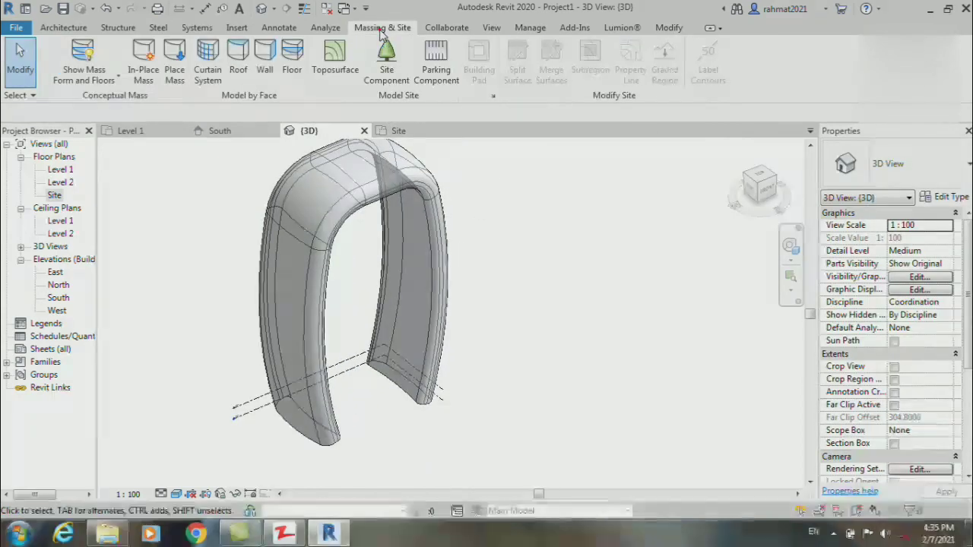
pyautogui.click(218, 61)
pyautogui.click(928, 160)
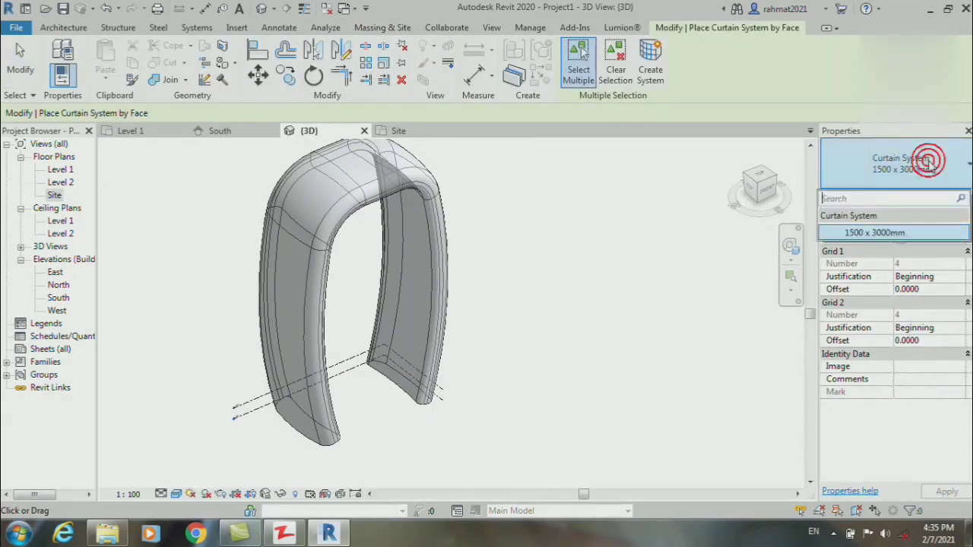
pyautogui.click(927, 160)
pyautogui.click(928, 159)
pyautogui.click(928, 159)
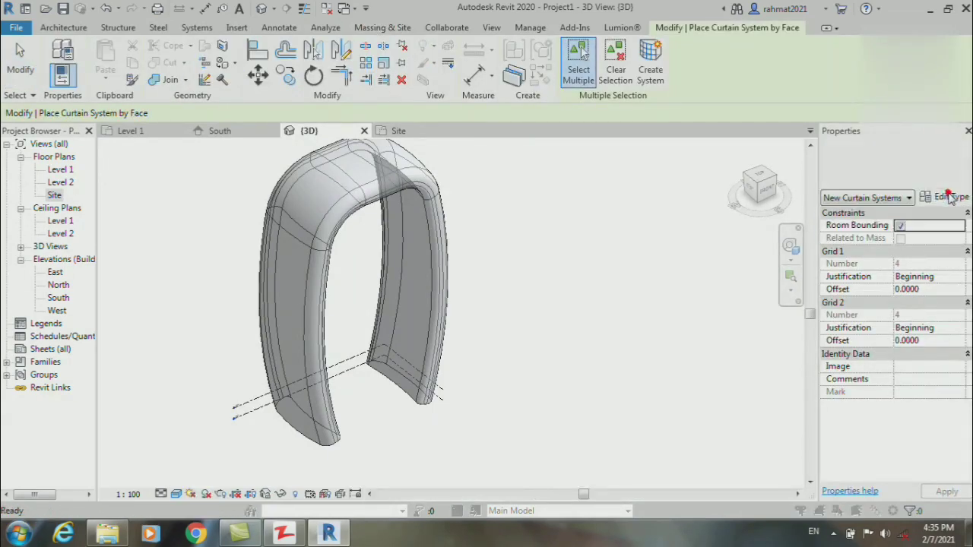
# - Duplicate the type as '1500 x 3000mm 2' with Grid 1 and Grid 2 spacings 4 and 2
pyautogui.click(950, 197)
pyautogui.click(601, 94)
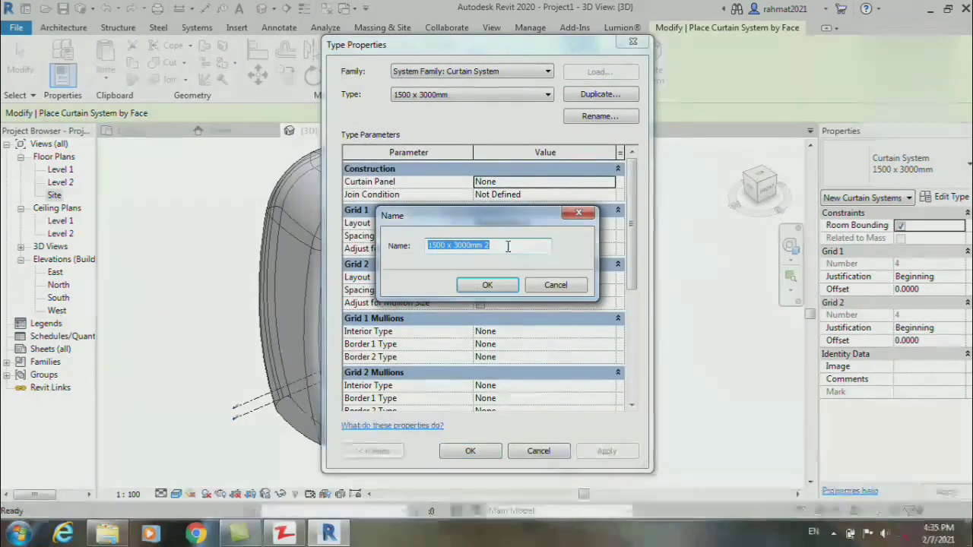
pyautogui.click(498, 285)
pyautogui.click(501, 236)
pyautogui.write('2')
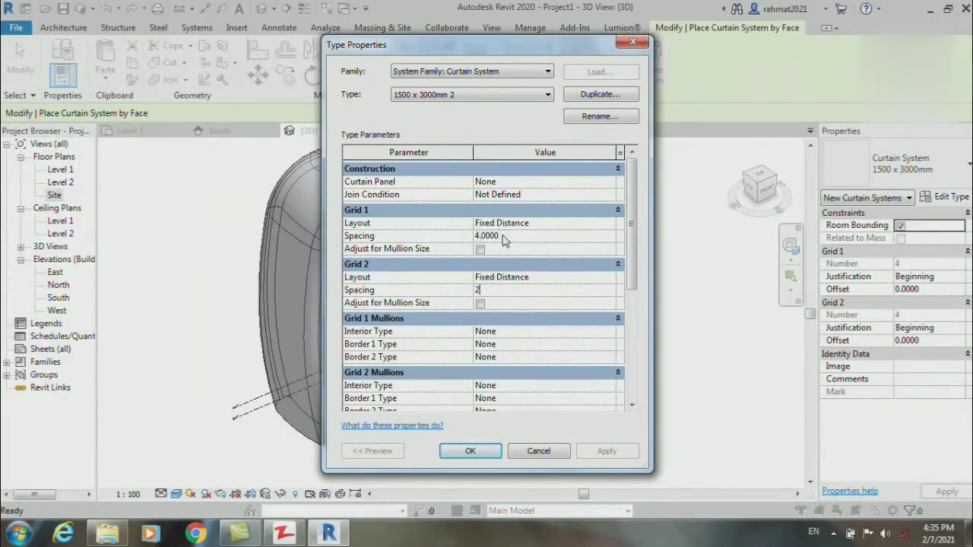
pyautogui.click(471, 451)
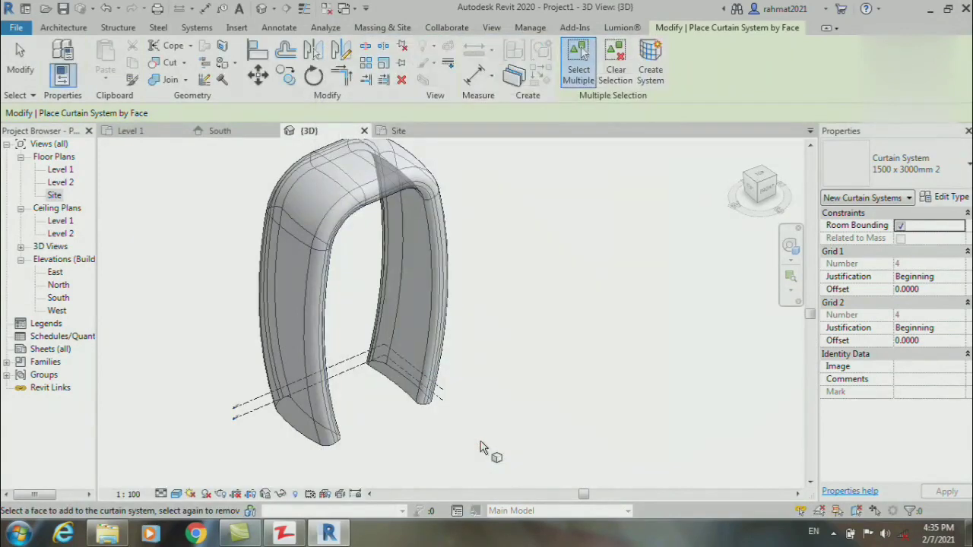
# - Add gridded curtain systems on the right leg's inner face and the left leg's curved face
pyautogui.click(391, 385)
pyautogui.click(655, 61)
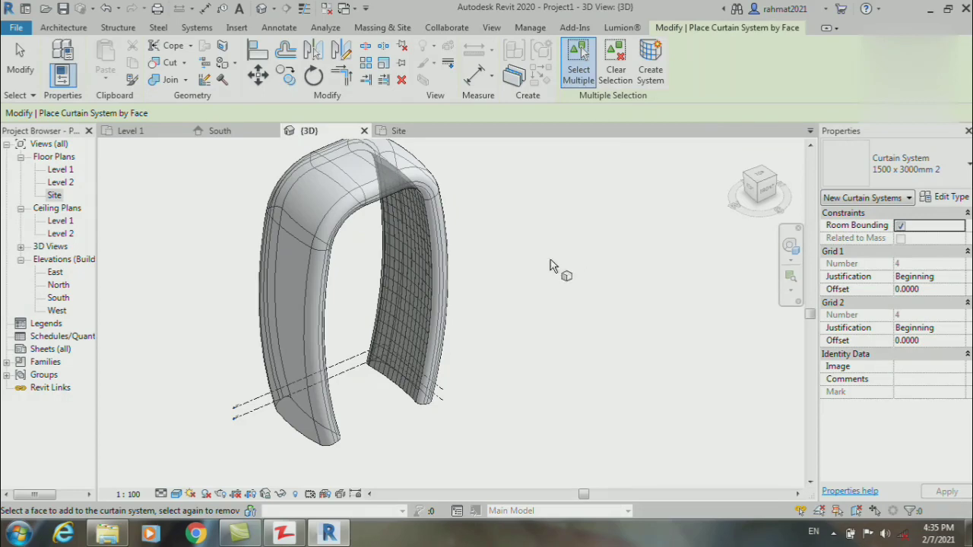
pyautogui.keyDown('shift'); pyautogui.moveTo(760, 251); pyautogui.dragTo(715, 258, button='middle'); pyautogui.keyUp('shift')
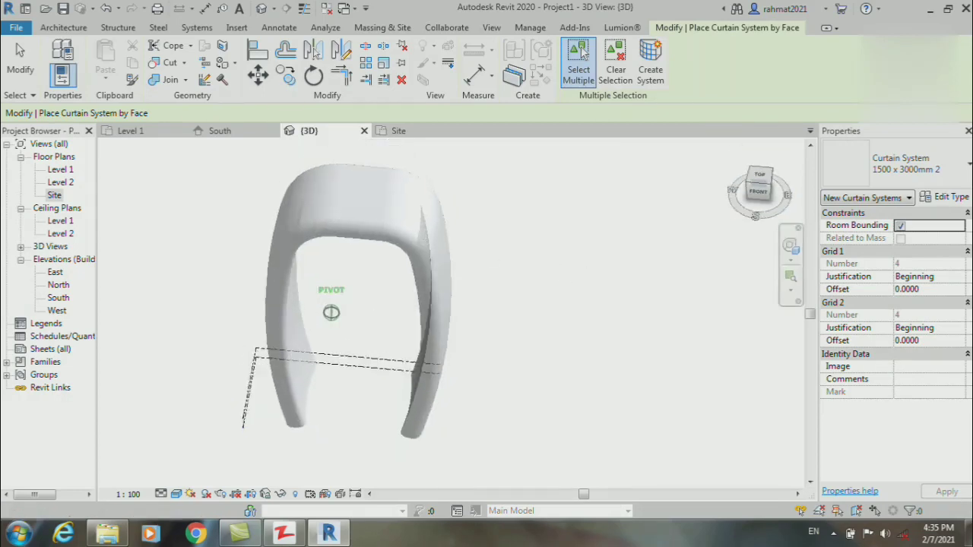
pyautogui.keyDown('shift'); pyautogui.moveTo(332, 312); pyautogui.dragTo(325, 391, button='middle'); pyautogui.keyUp('shift')
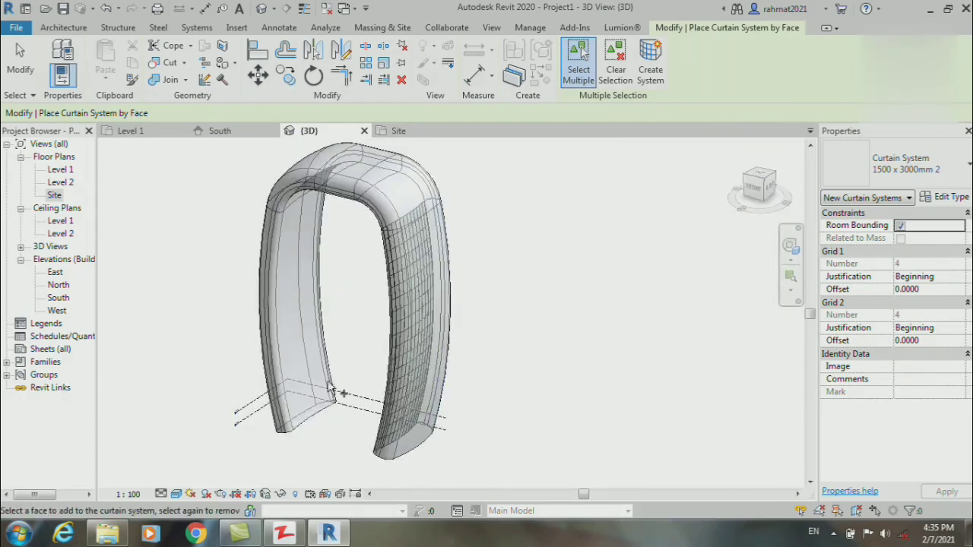
pyautogui.scroll(3, 302, 423)
pyautogui.click(317, 422)
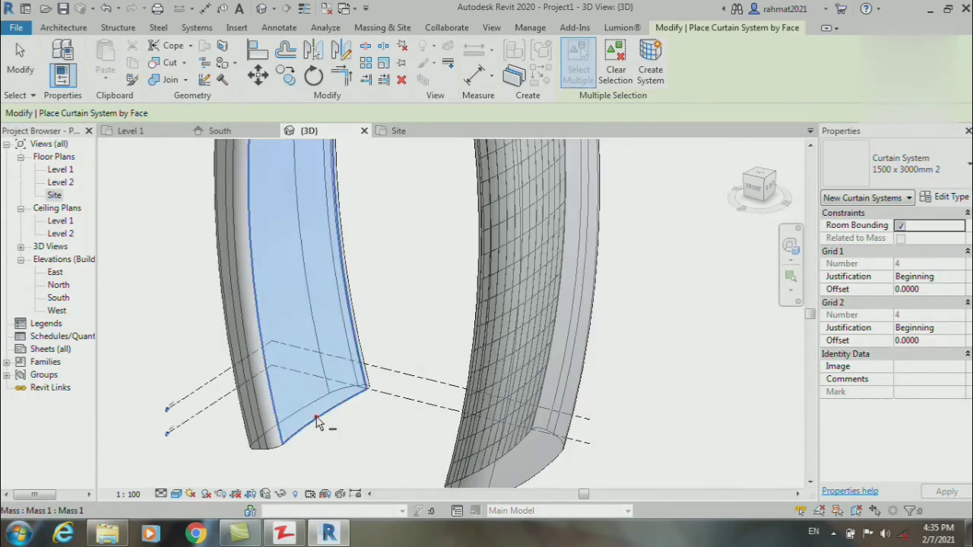
pyautogui.click(648, 66)
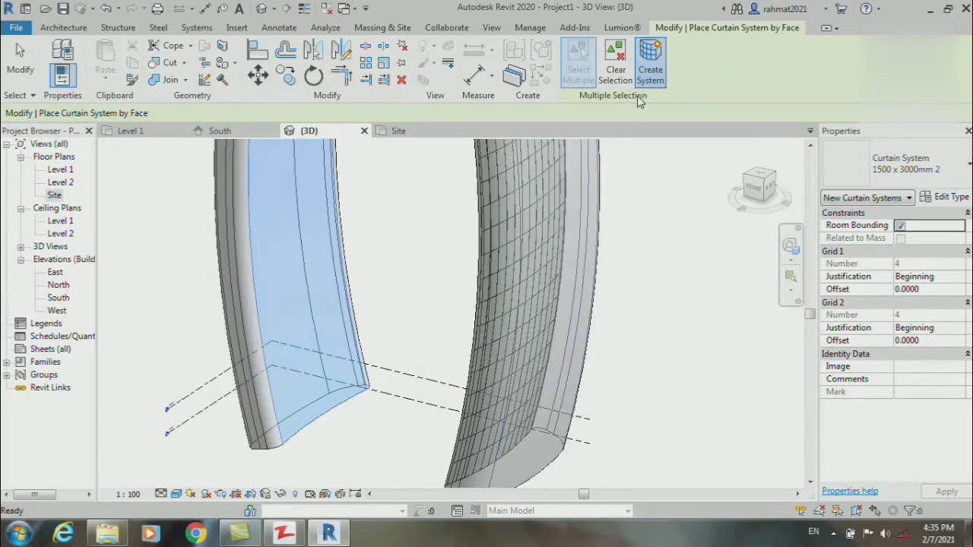
# - Add a curtain system on the top face of the arch
pyautogui.scroll(-3, 413, 390)
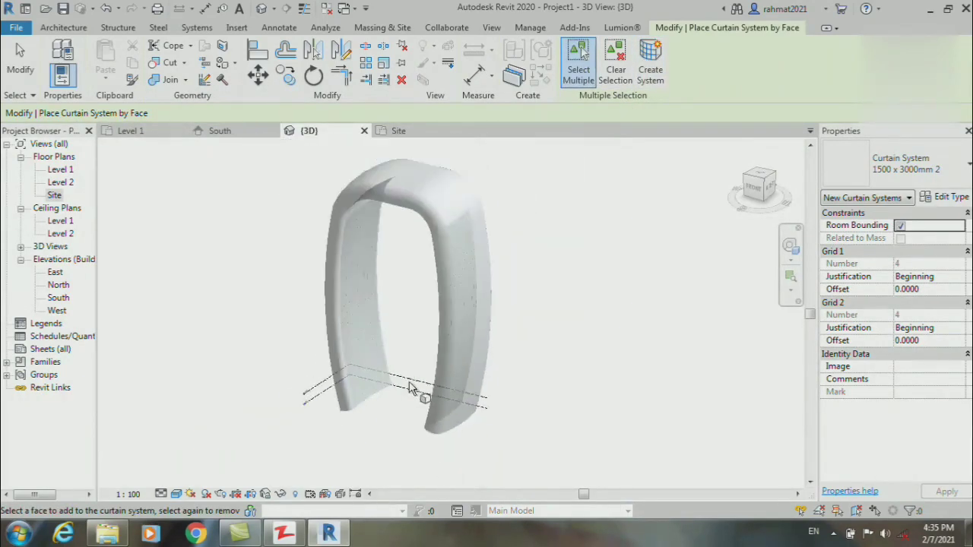
pyautogui.scroll(5, 400, 272)
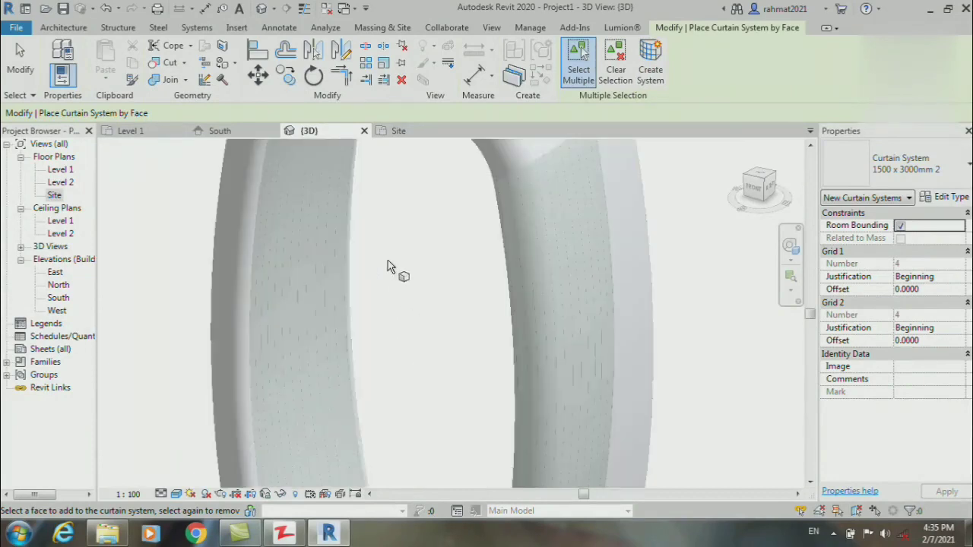
pyautogui.scroll(-4, 390, 275)
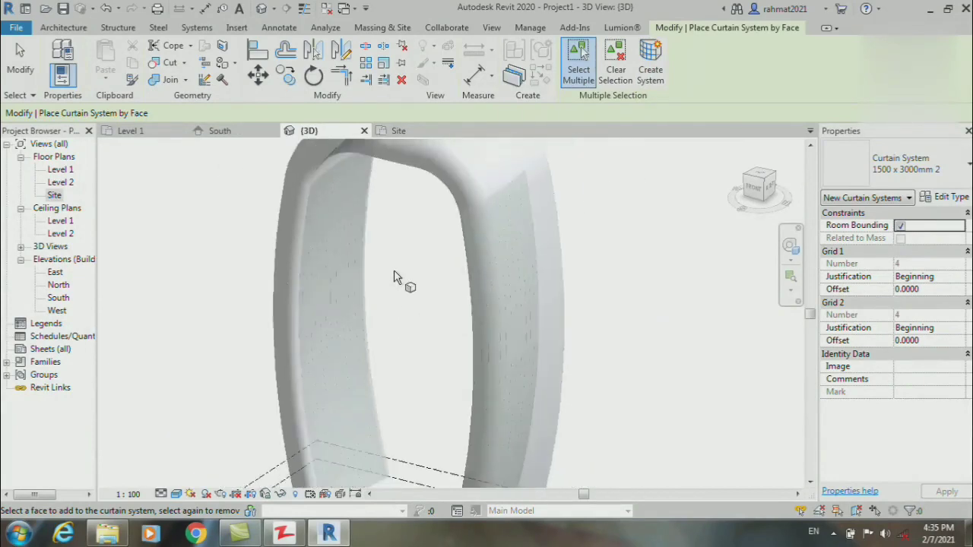
pyautogui.scroll(-1, 392, 346)
pyautogui.scroll(2, 395, 230)
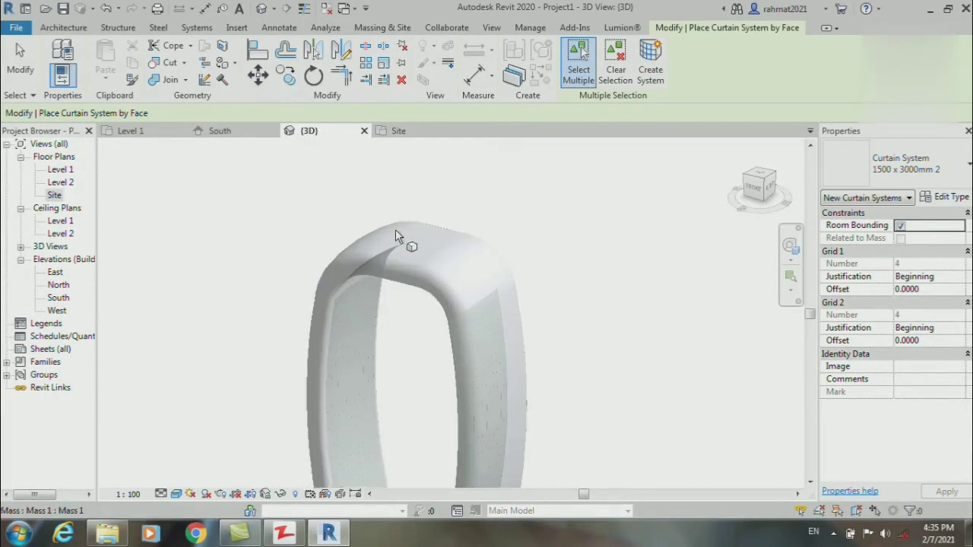
pyautogui.scroll(2, 423, 200)
pyautogui.click(423, 286)
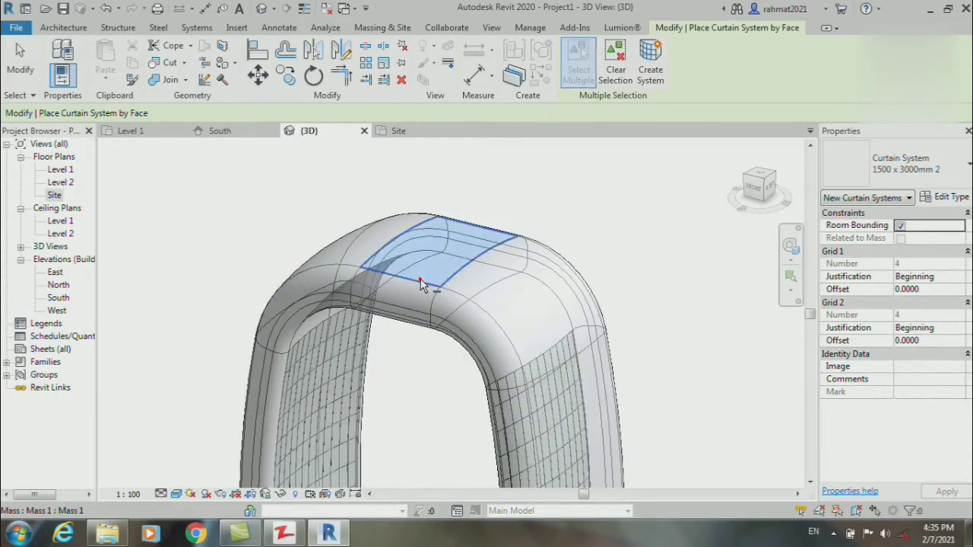
pyautogui.click(651, 70)
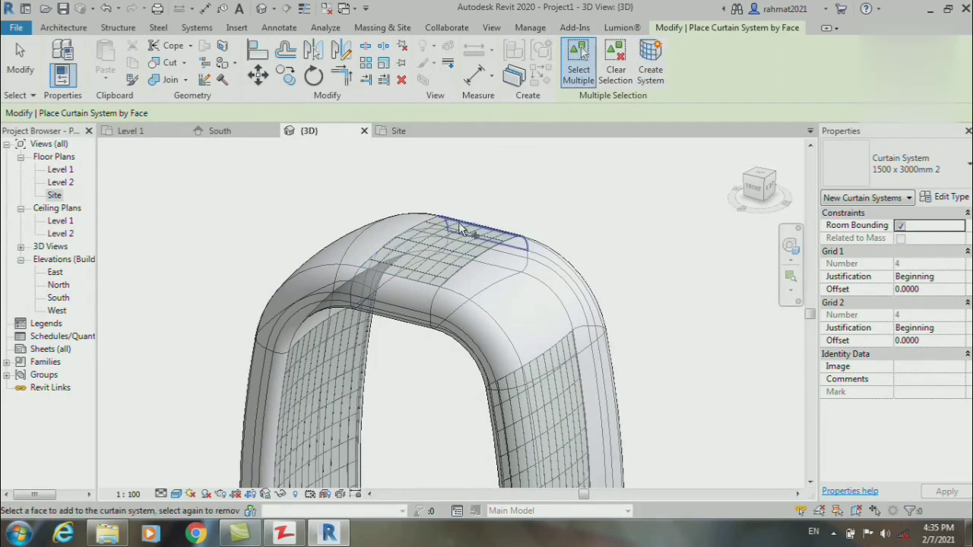
# - Clad the right leg's outer face and the left leg's face, then show the South elevation
pyautogui.scroll(-3, 460, 230)
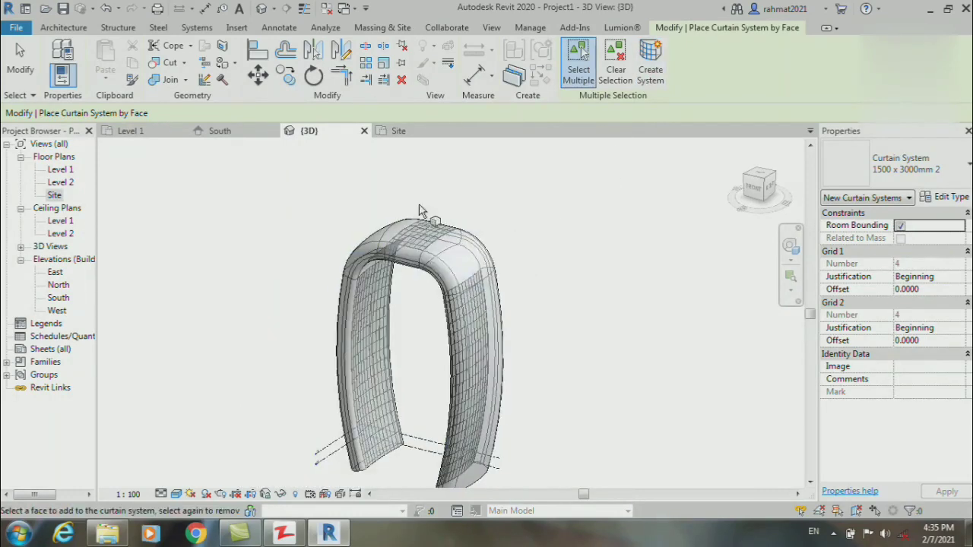
pyautogui.scroll(-2, 503, 204)
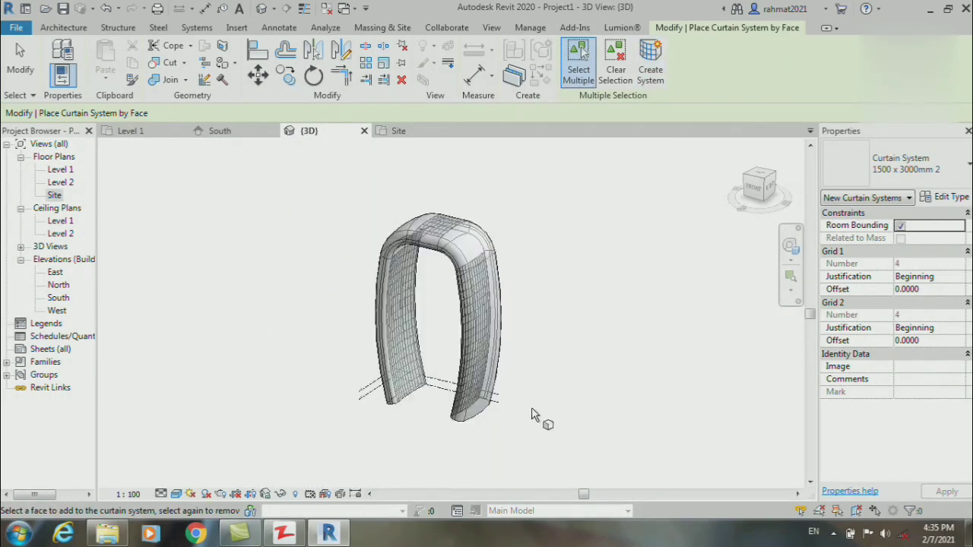
pyautogui.scroll(4, 533, 415)
pyautogui.scroll(-1, 525, 395)
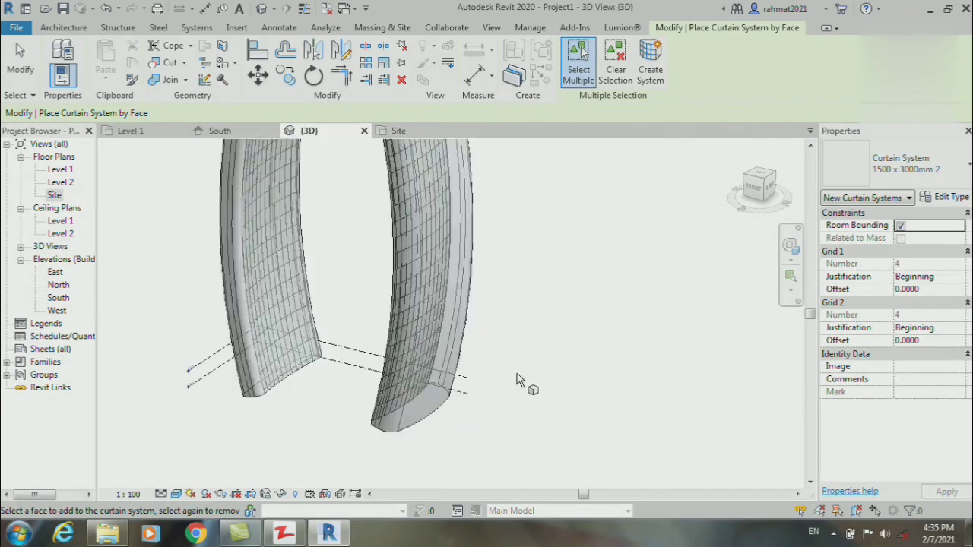
pyautogui.click(428, 421)
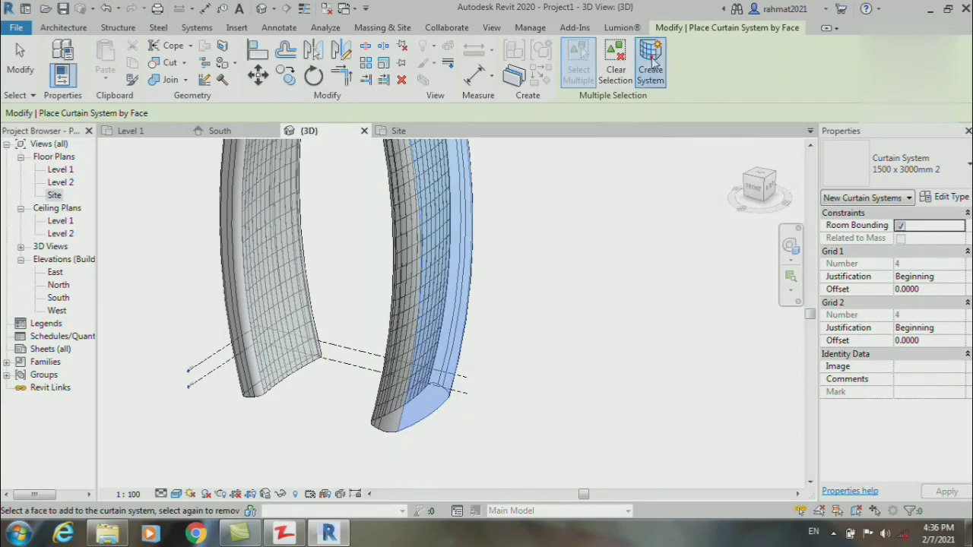
pyautogui.click(646, 82)
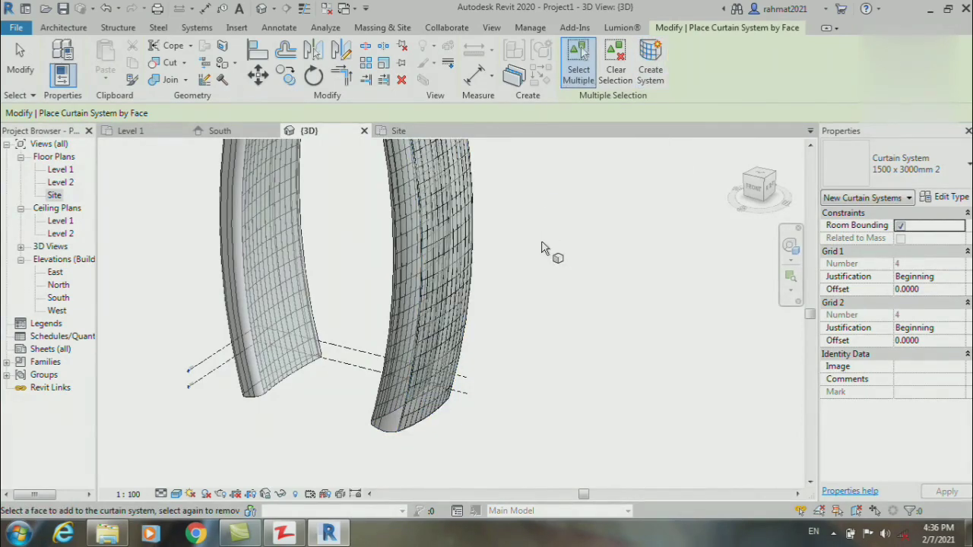
pyautogui.keyDown('shift'); pyautogui.moveTo(749, 178); pyautogui.dragTo(254, 356, button='middle'); pyautogui.keyUp('shift')
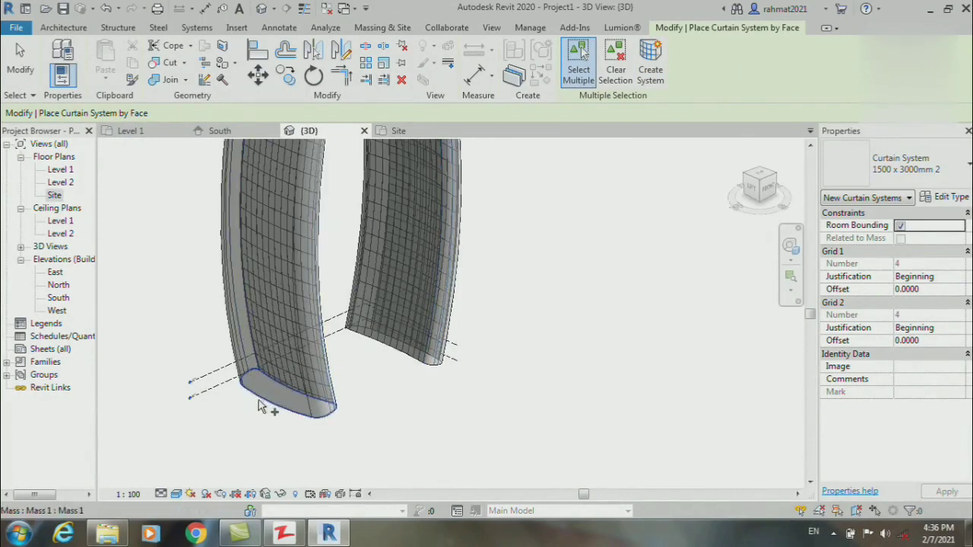
pyautogui.click(268, 409)
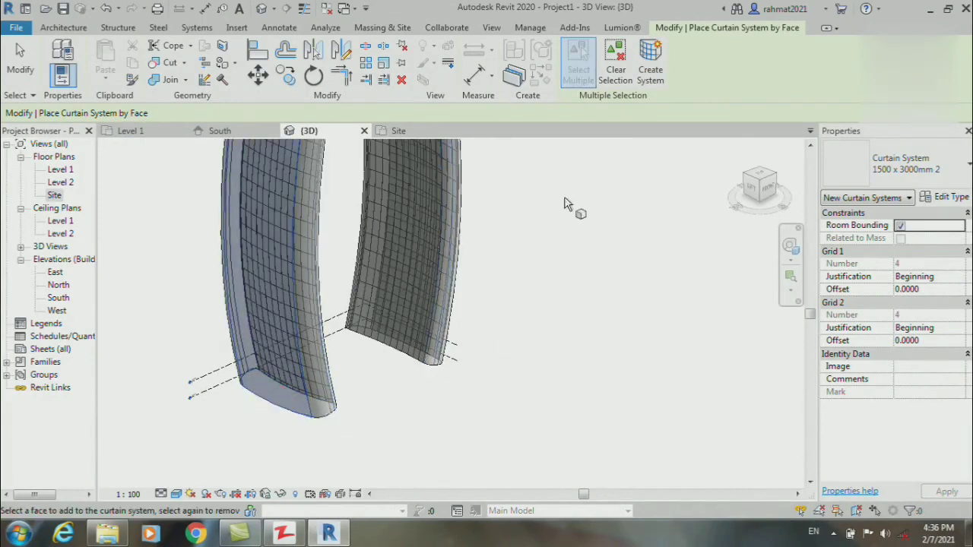
pyautogui.click(650, 61)
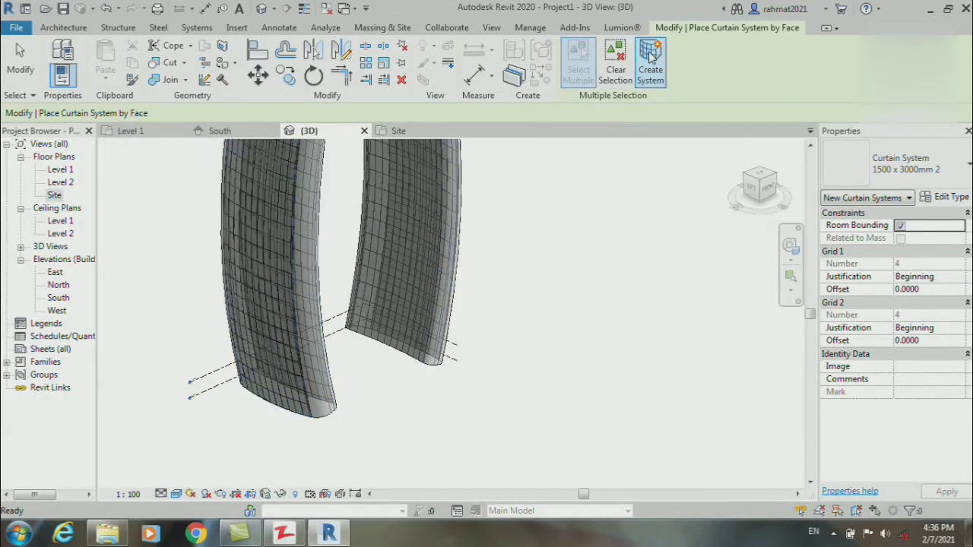
pyautogui.doubleClick(58, 298)
# - Array Level 2 upward at 4 m spacing with 15 copies
pyautogui.scroll(3, 388, 399)
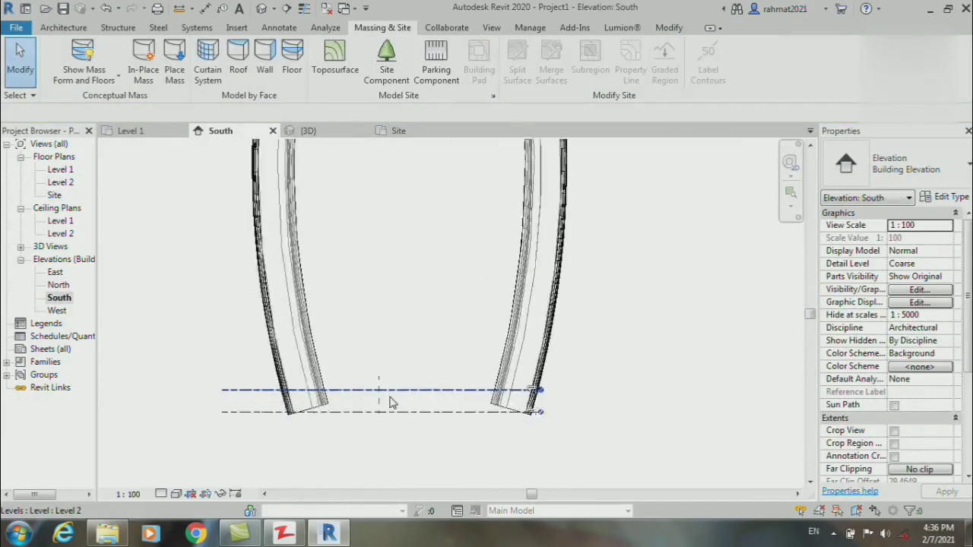
pyautogui.scroll(2, 390, 403)
pyautogui.click(395, 391)
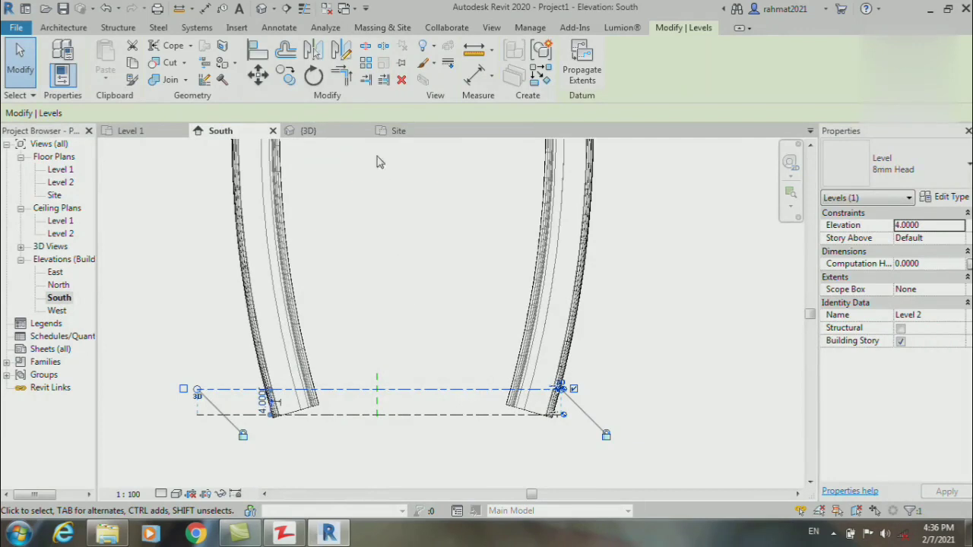
pyautogui.click(366, 63)
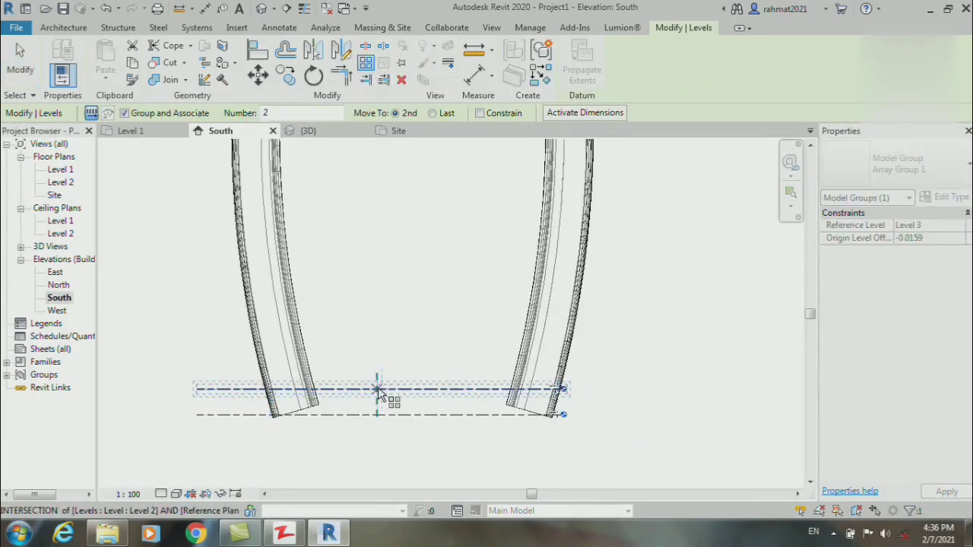
pyautogui.click(378, 390)
pyautogui.write('4')
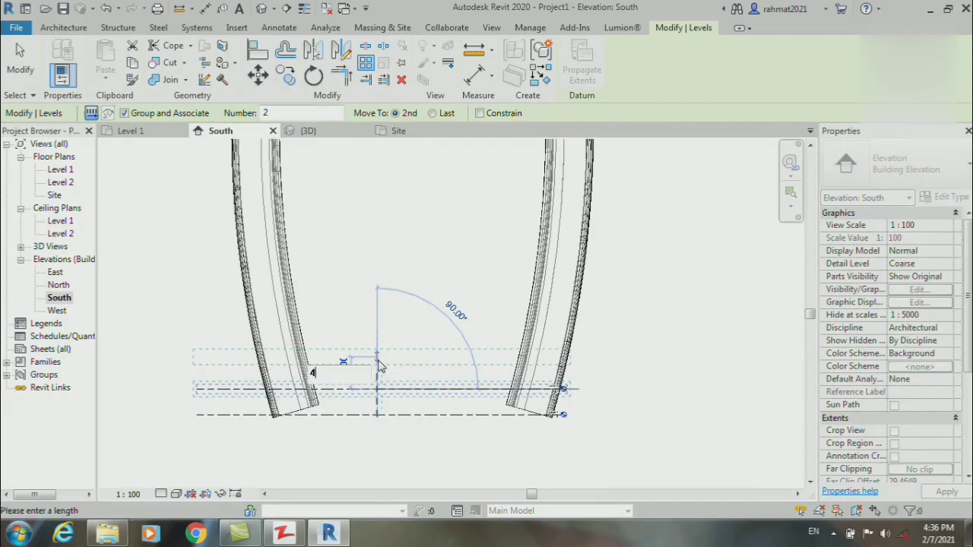
pyautogui.press('Return')
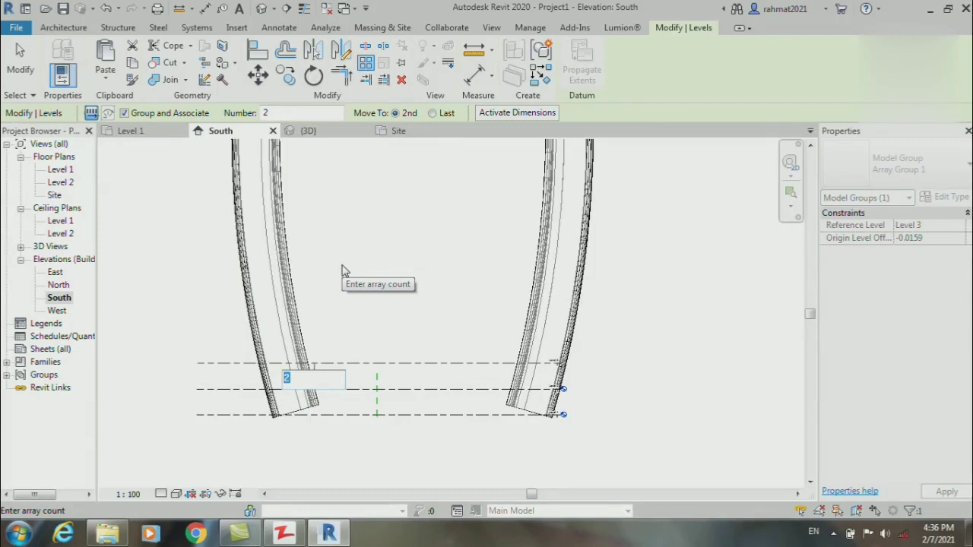
pyautogui.write('15')
pyautogui.press('Return')
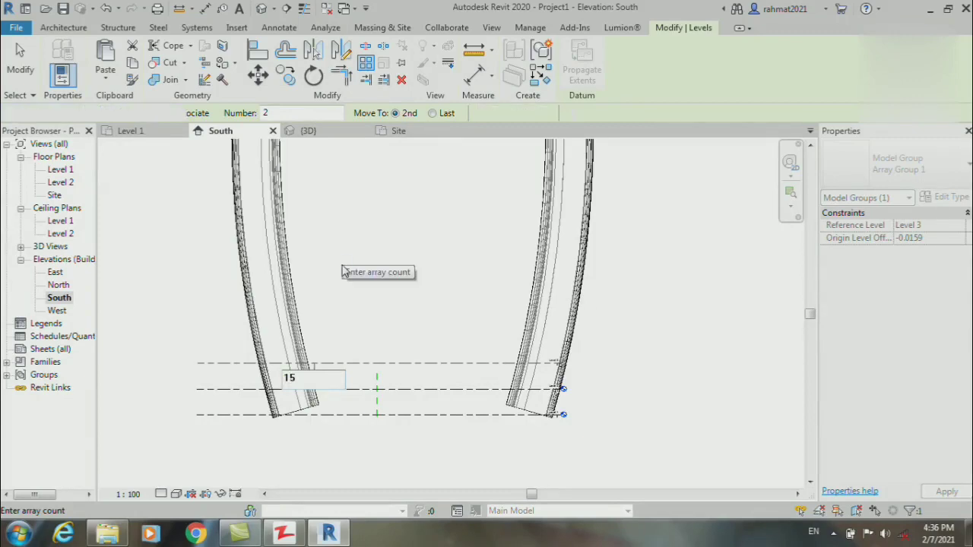
# - Array the level group again at 4 m spacing with 2 copies
pyautogui.scroll(-3, 417, 426)
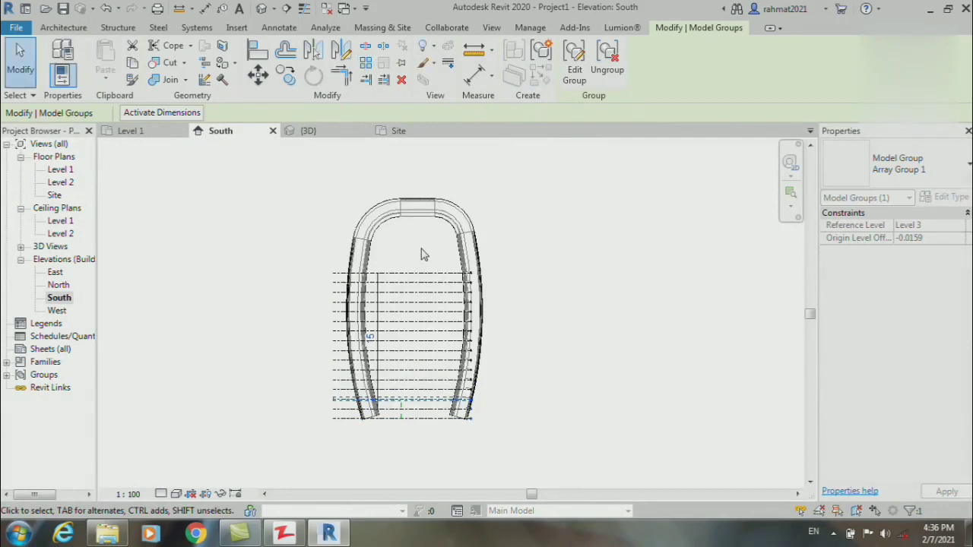
pyautogui.scroll(5, 422, 253)
pyautogui.click(382, 78)
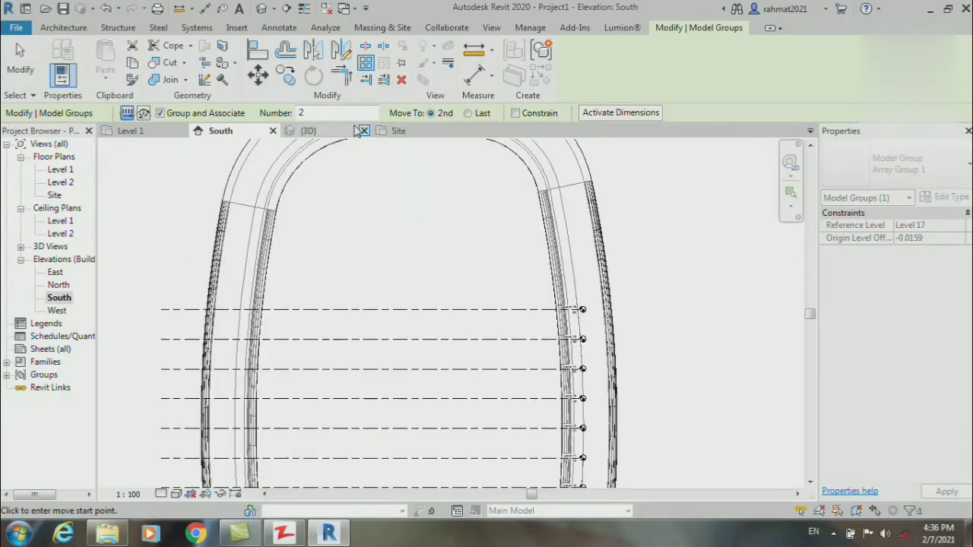
pyautogui.click(407, 311)
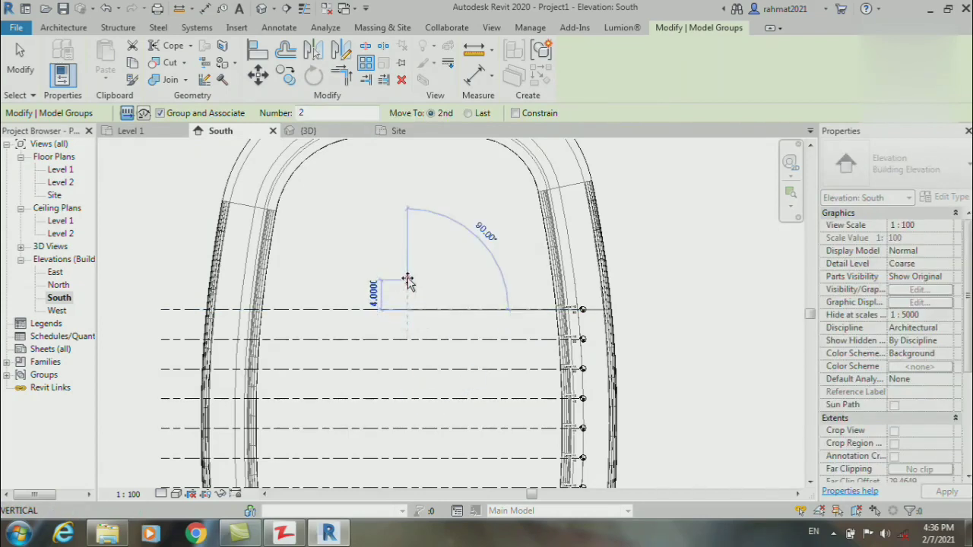
pyautogui.write('4')
pyautogui.press('Return')
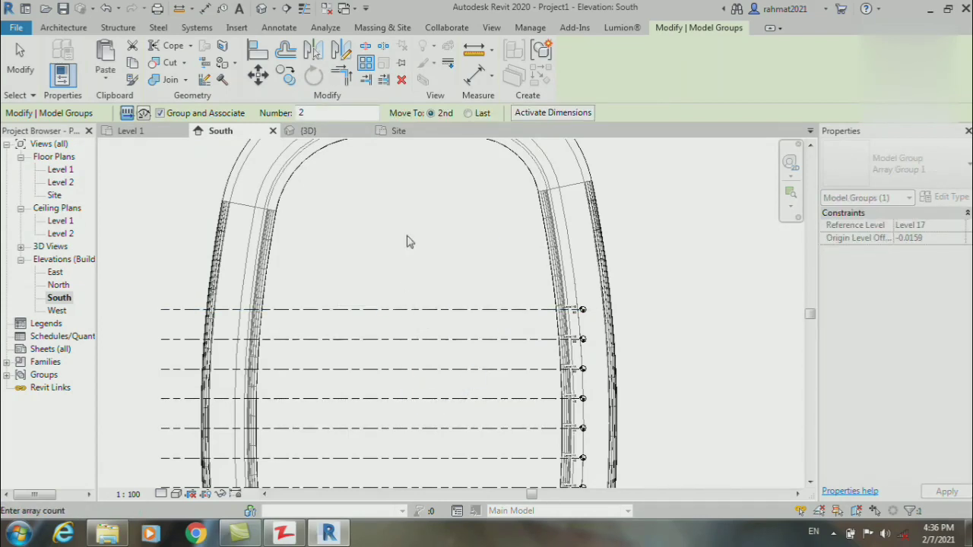
pyautogui.press('Return')
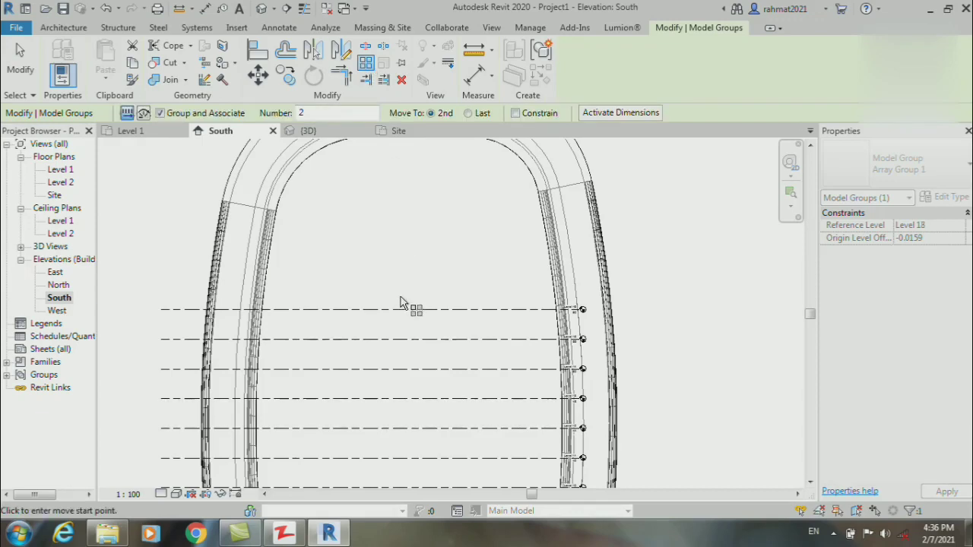
pyautogui.press('Escape')
pyautogui.press('Escape')
# - Array the Level 16 group upward at 4 m spacing, adding 10 more levels
pyautogui.click(397, 309)
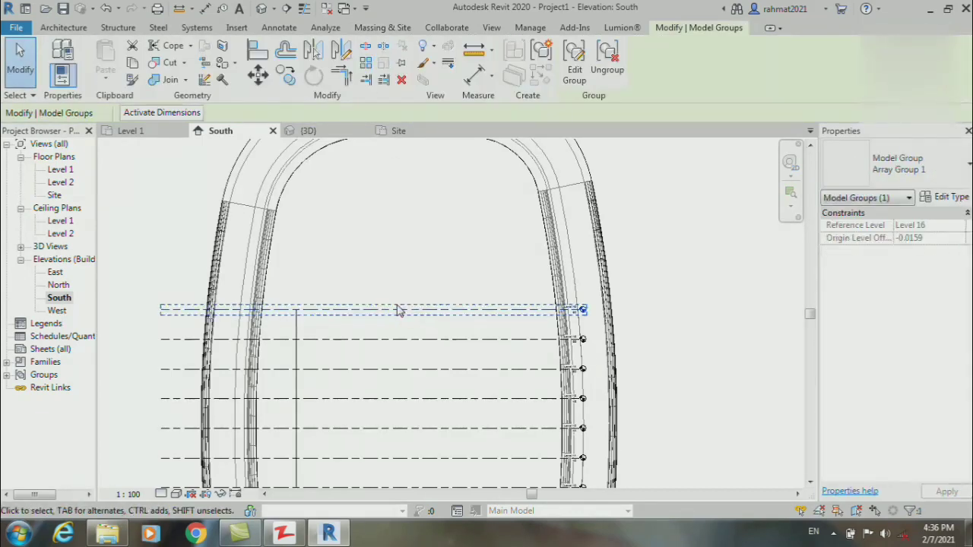
pyautogui.press('a')
pyautogui.press('r')
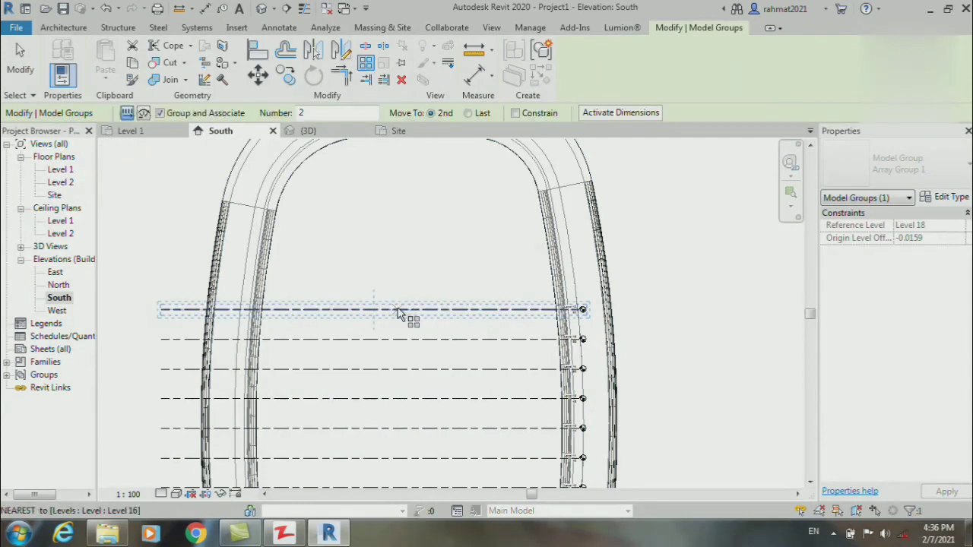
pyautogui.click(398, 309)
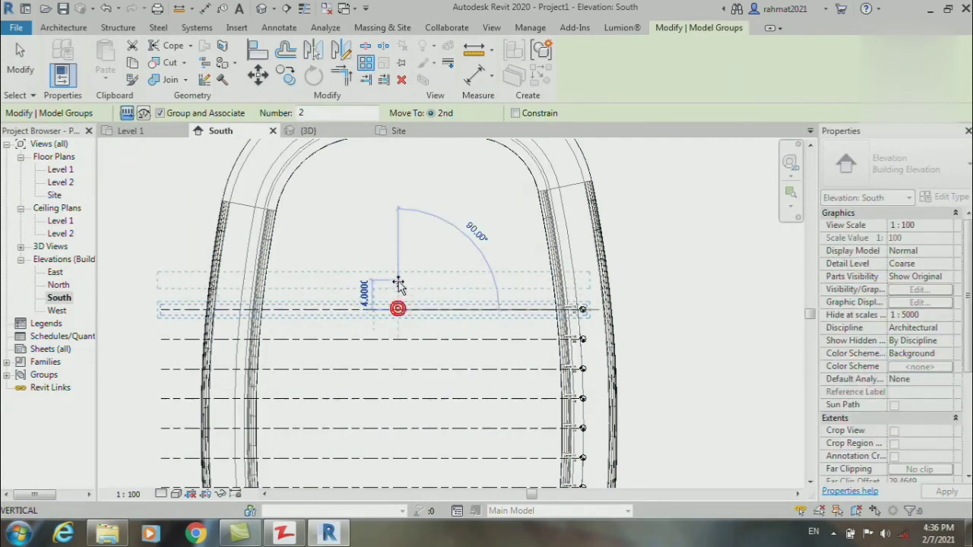
pyautogui.write('4')
pyautogui.press('Return')
pyautogui.write('10')
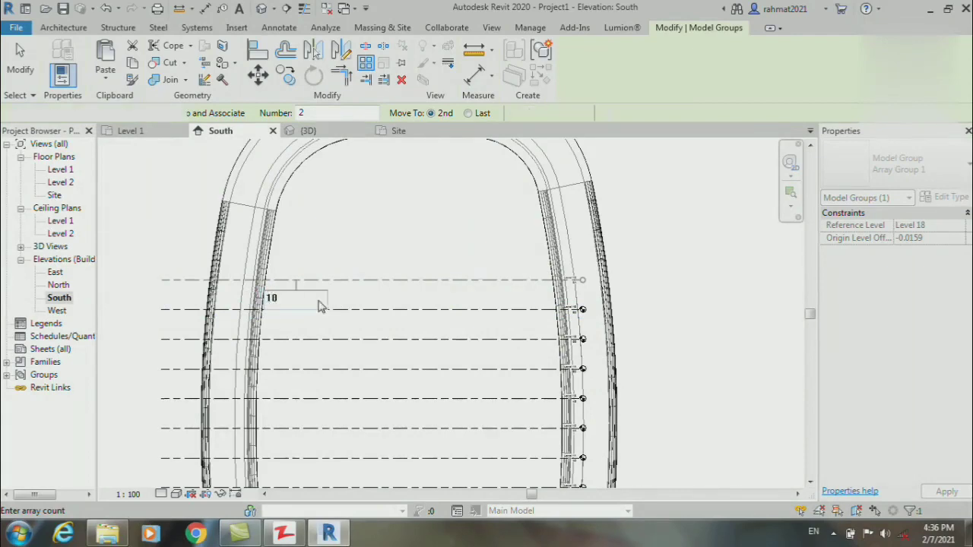
pyautogui.press('Return')
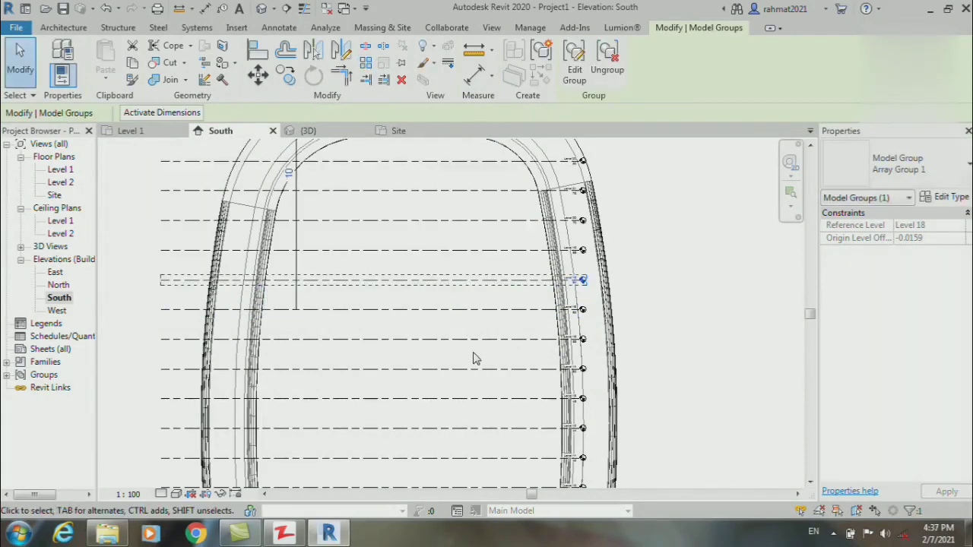
# - Delete the two surplus topmost level rows
pyautogui.scroll(-3, 491, 228)
pyautogui.scroll(-2, 491, 228)
pyautogui.scroll(2, 492, 228)
pyautogui.moveTo(578, 258); pyautogui.dragTo(533, 198)
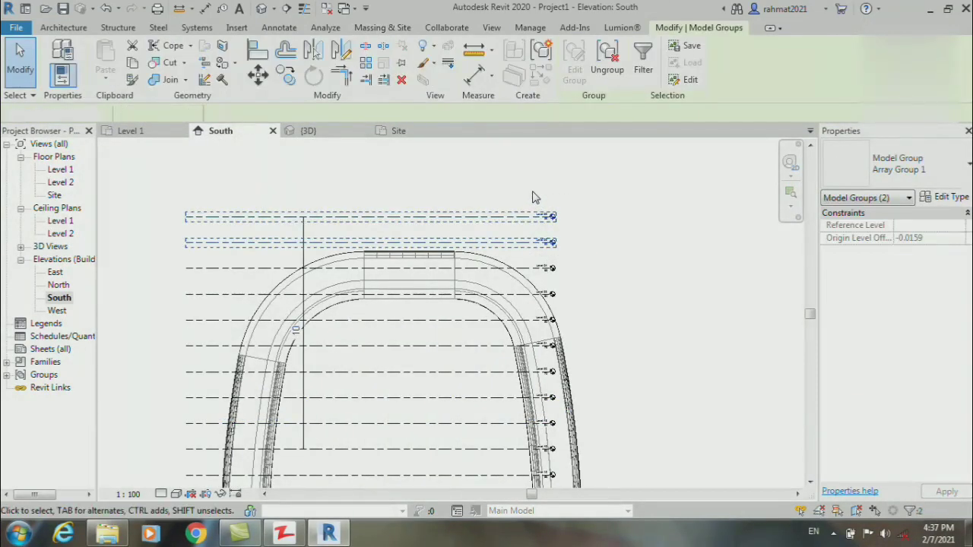
pyautogui.press('Delete')
pyautogui.scroll(-1, 478, 252)
pyautogui.scroll(-2, 477, 252)
pyautogui.scroll(-1, 392, 238)
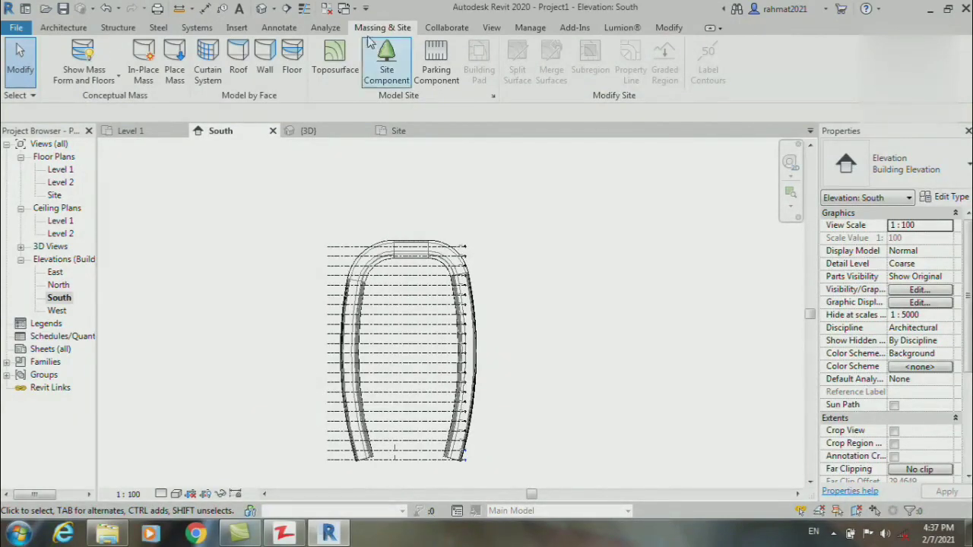
# - Window-select the 1172 tower elements and filter them down to the Mass category only
pyautogui.moveTo(275, 204); pyautogui.dragTo(518, 508)
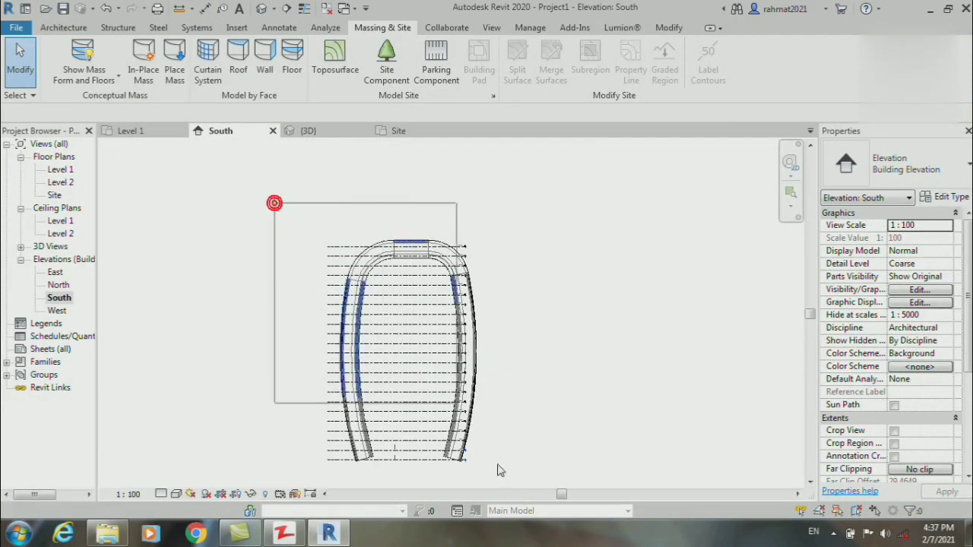
pyautogui.moveTo(520, 470); pyautogui.dragTo(520, 472)
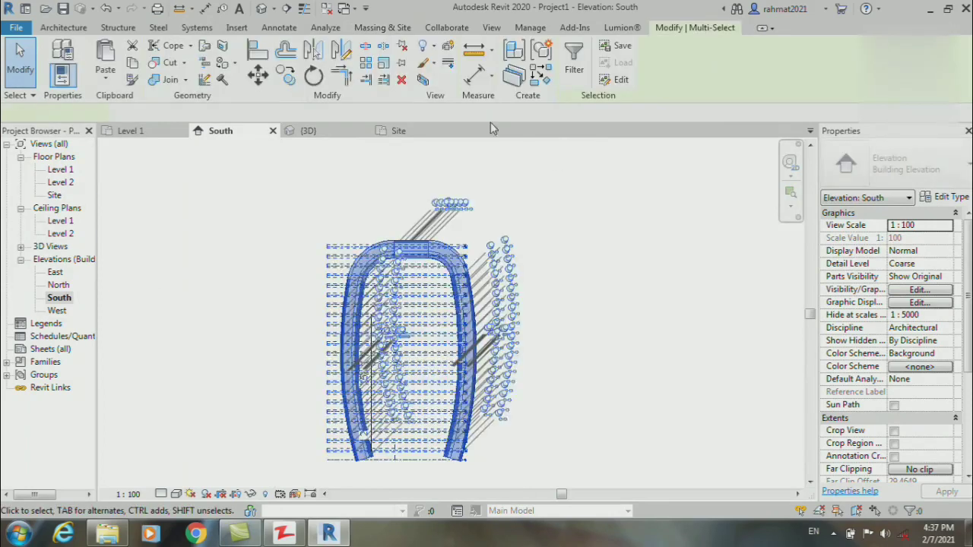
pyautogui.click(575, 67)
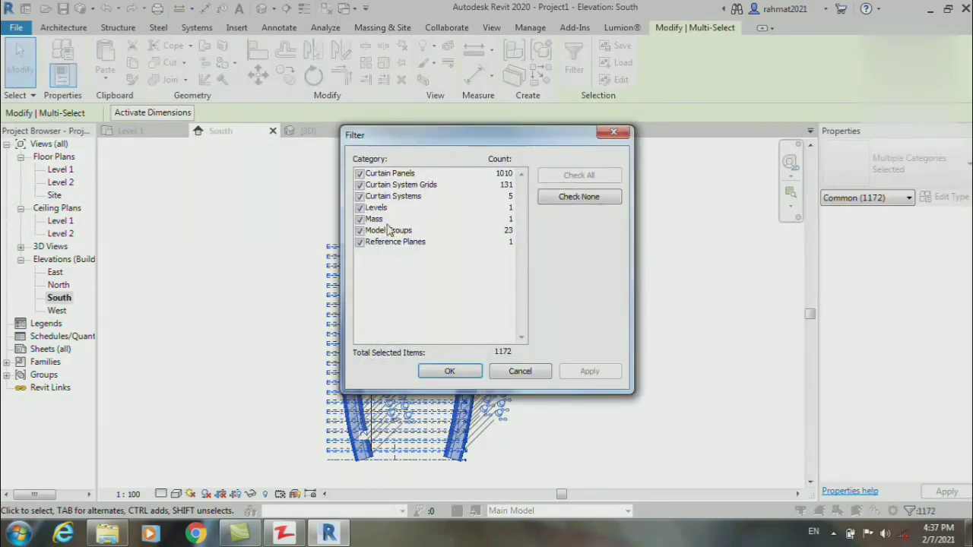
pyautogui.click(360, 207)
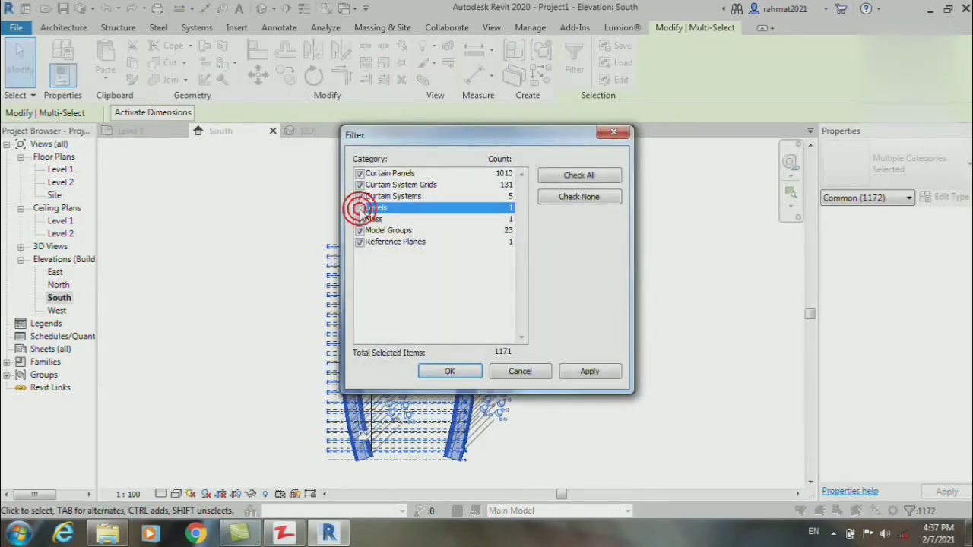
pyautogui.click(567, 199)
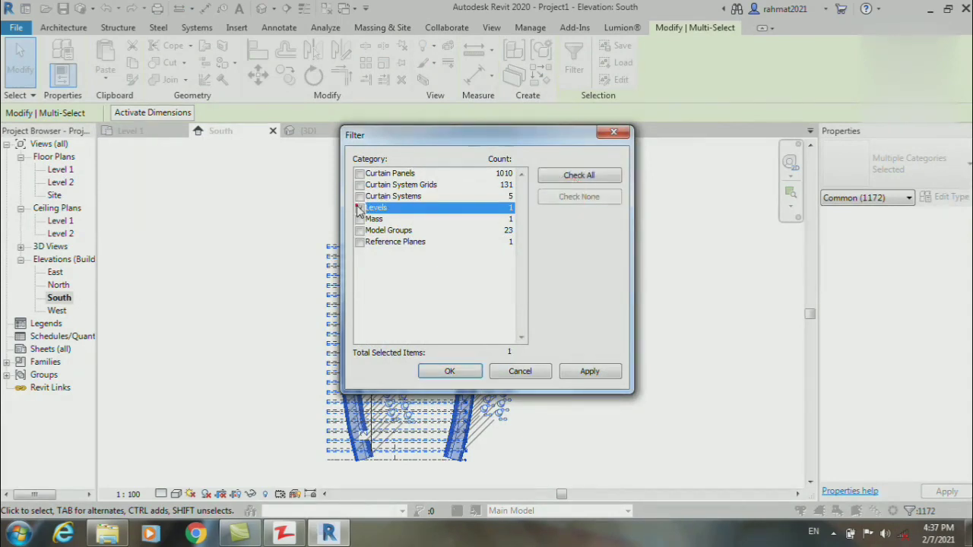
pyautogui.click(360, 208)
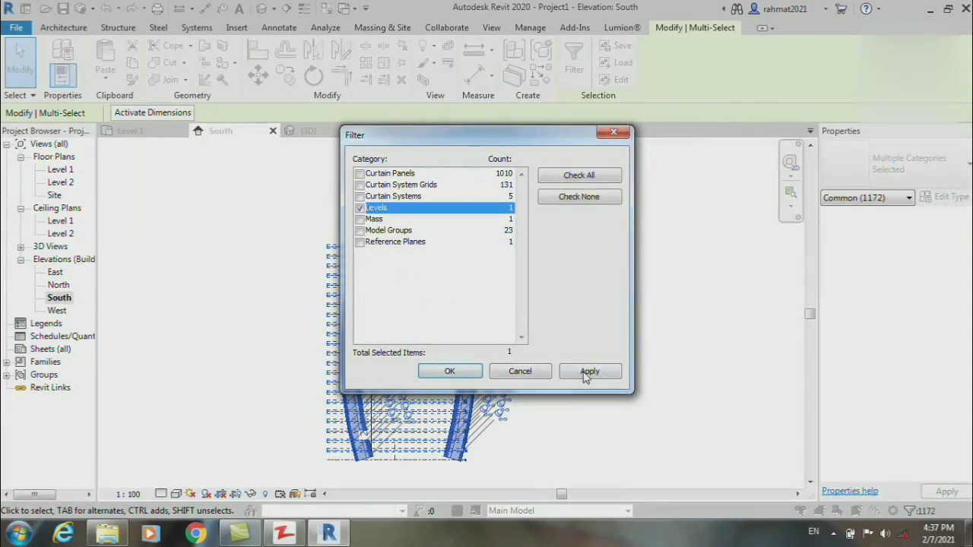
pyautogui.click(360, 219)
pyautogui.click(360, 207)
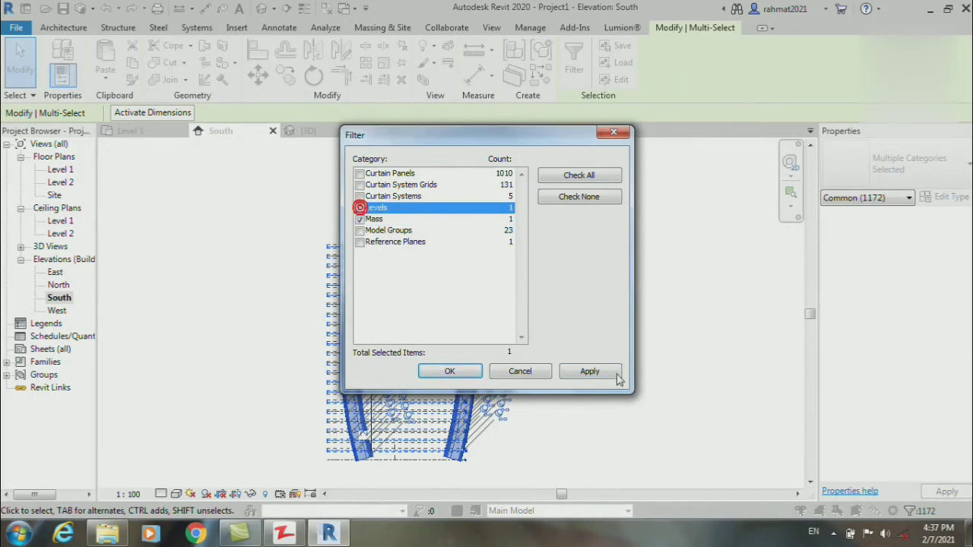
pyautogui.click(606, 371)
pyautogui.click(465, 374)
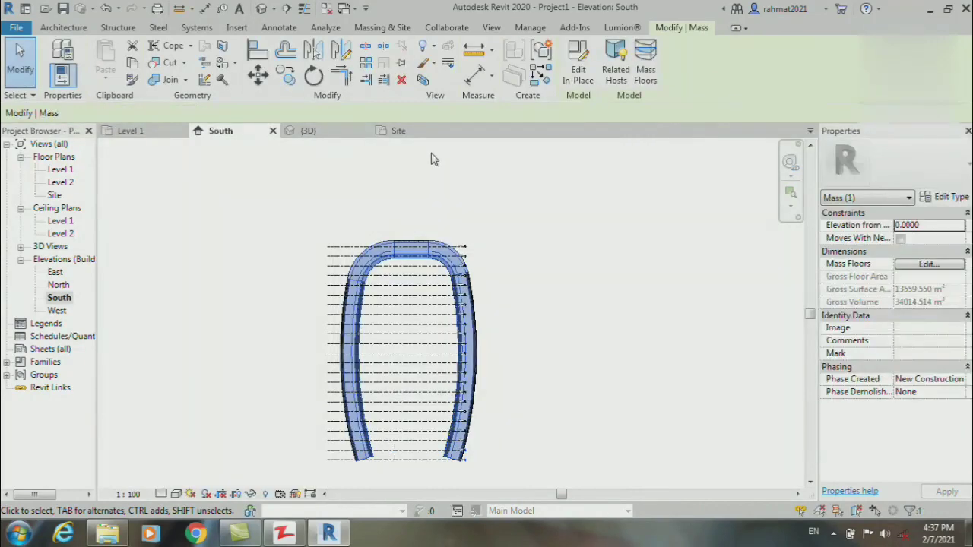
# - Assign mass floors to the chosen range of levels
pyautogui.click(646, 61)
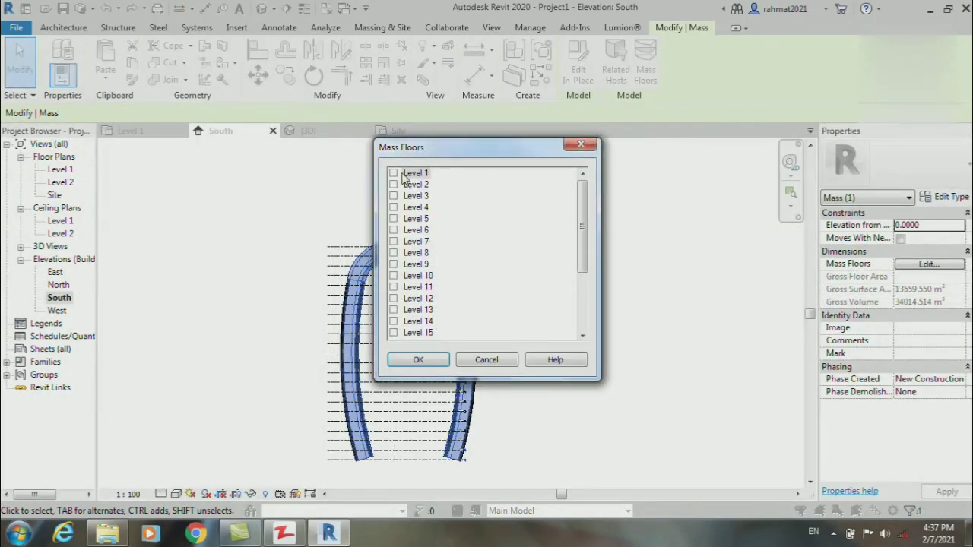
pyautogui.moveTo(582, 194); pyautogui.dragTo(582, 251)
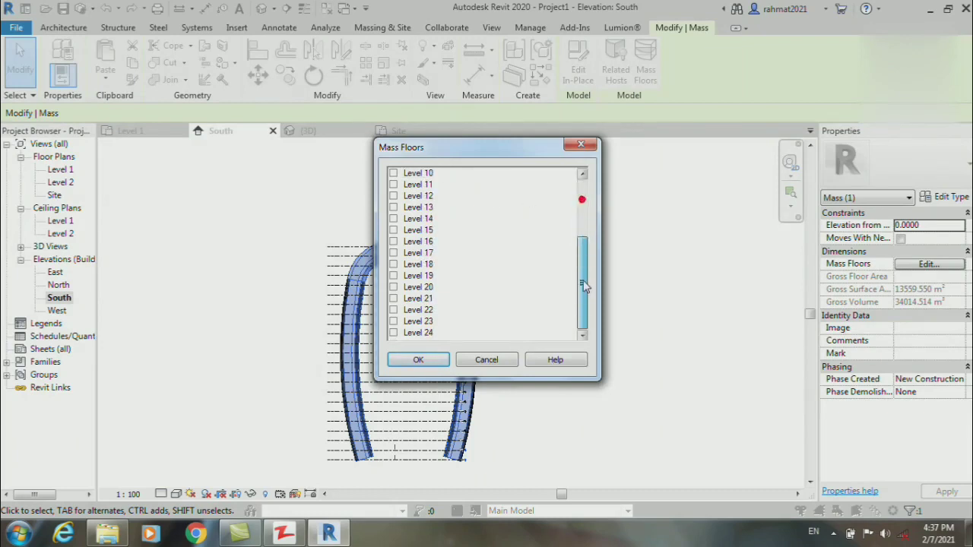
pyautogui.keyDown('shift'); pyautogui.click(420, 335); pyautogui.keyUp('shift')
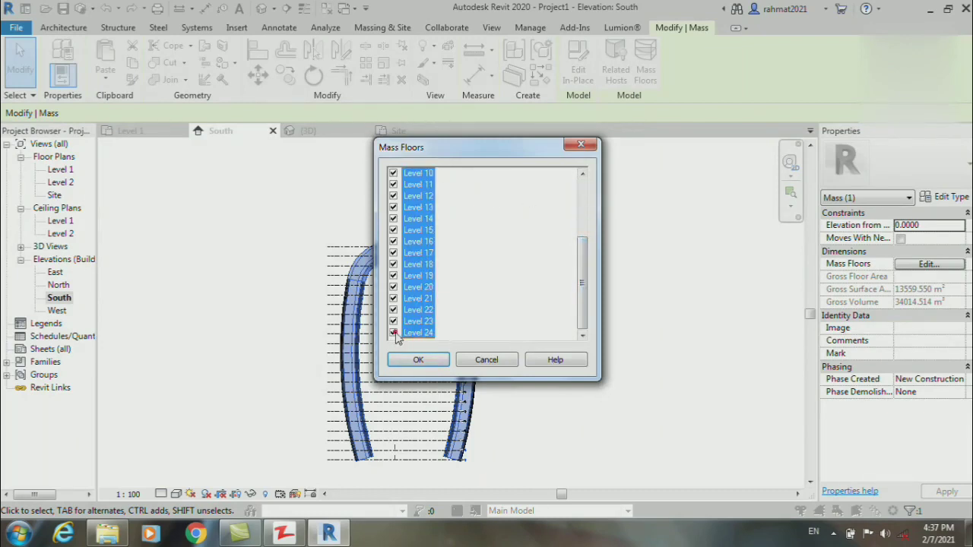
pyautogui.click(413, 358)
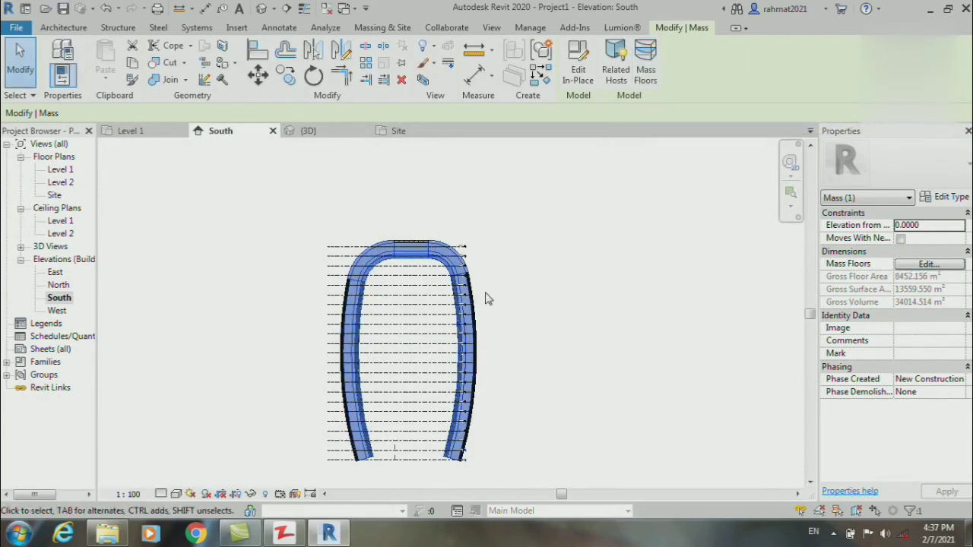
pyautogui.scroll(2, 433, 363)
pyautogui.scroll(1, 441, 356)
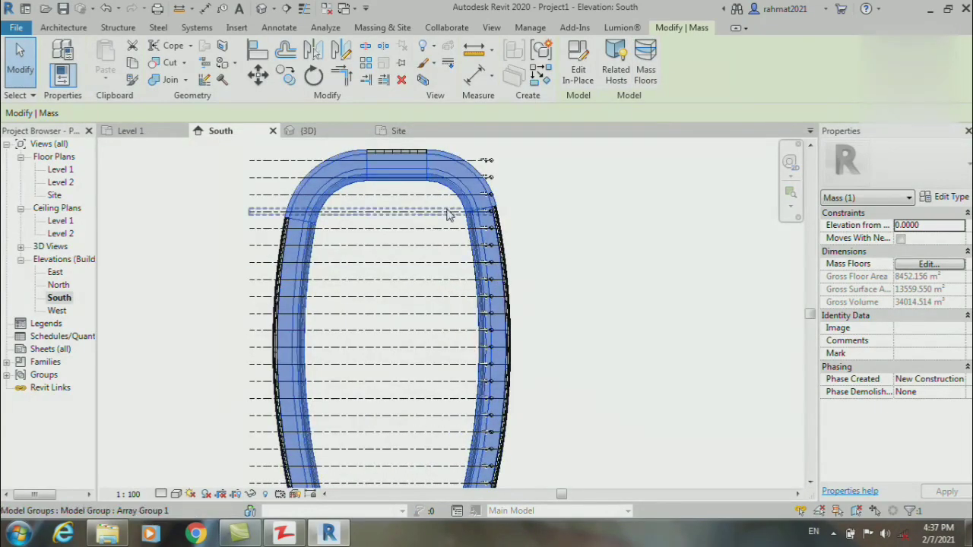
pyautogui.scroll(-1, 448, 216)
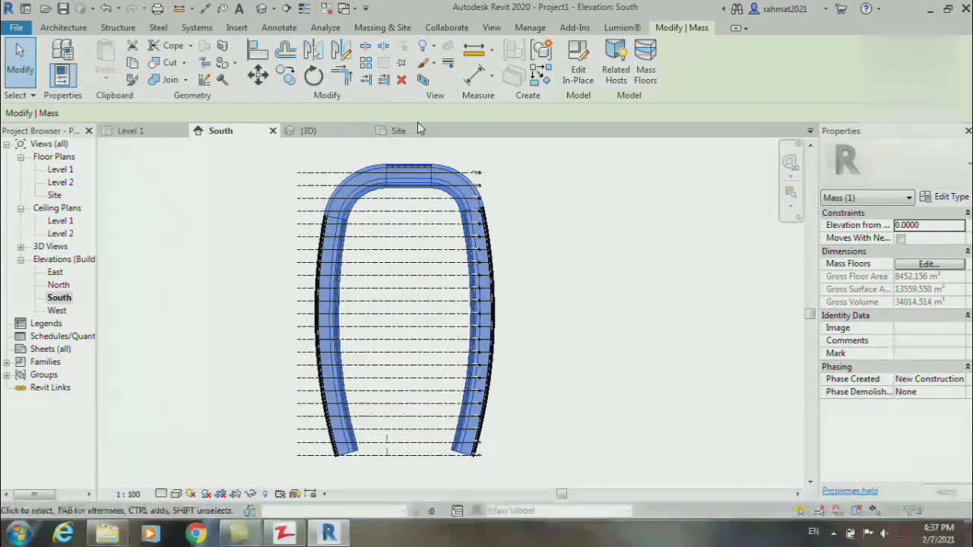
# - Open the South elevation in Hidden Line visual style
pyautogui.click(261, 9)
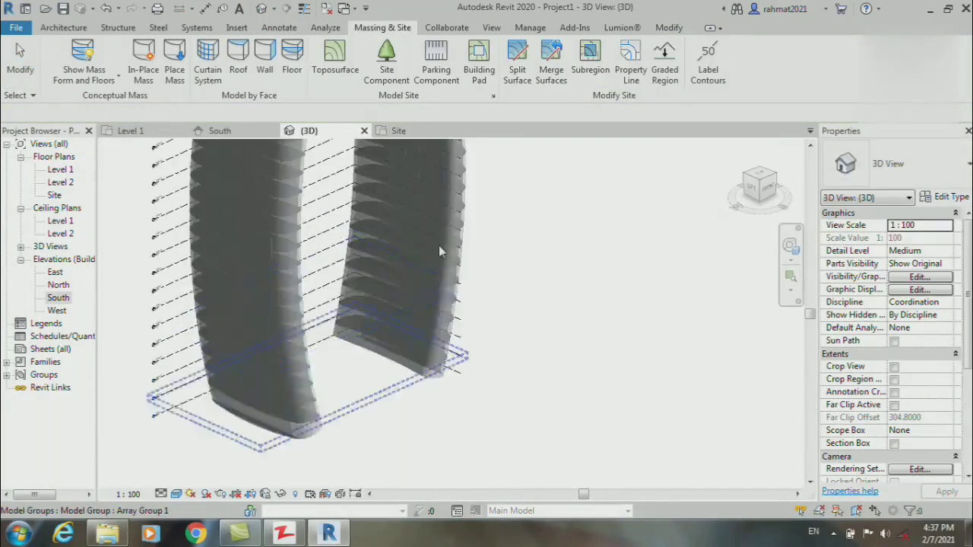
pyautogui.scroll(3, 434, 245)
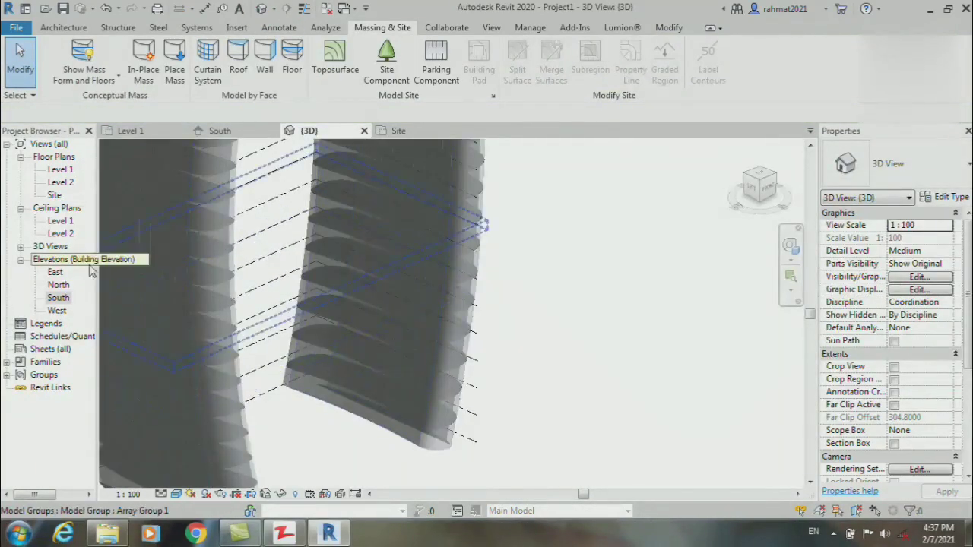
pyautogui.doubleClick(58, 297)
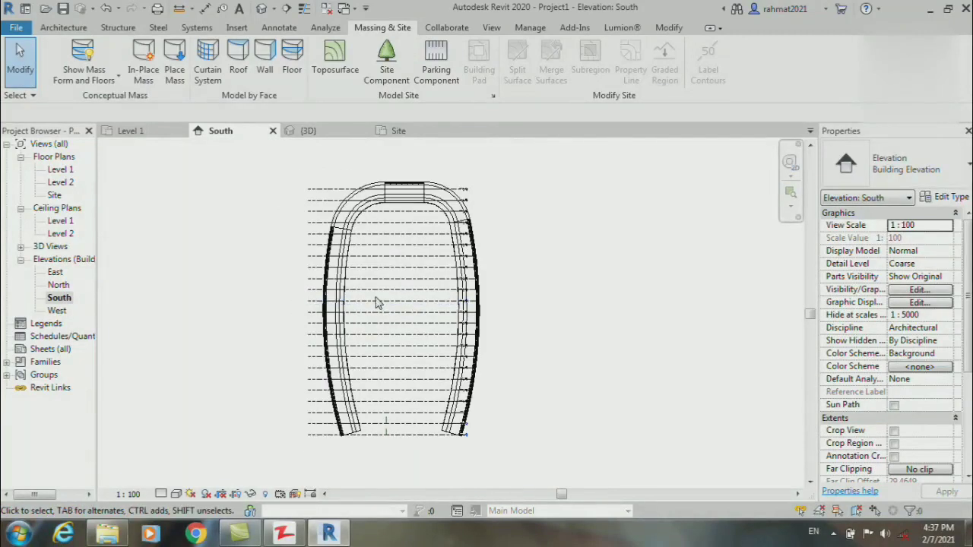
pyautogui.click(177, 496)
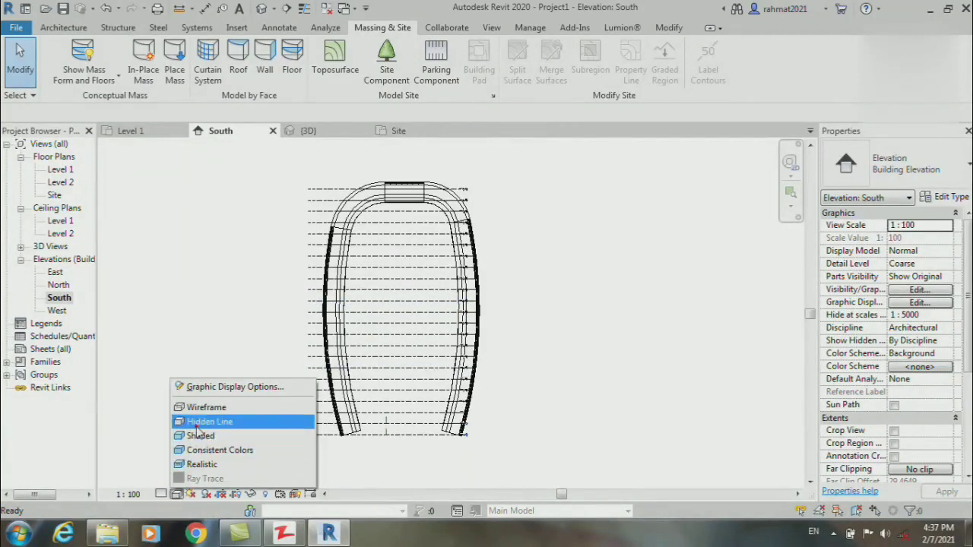
pyautogui.click(196, 426)
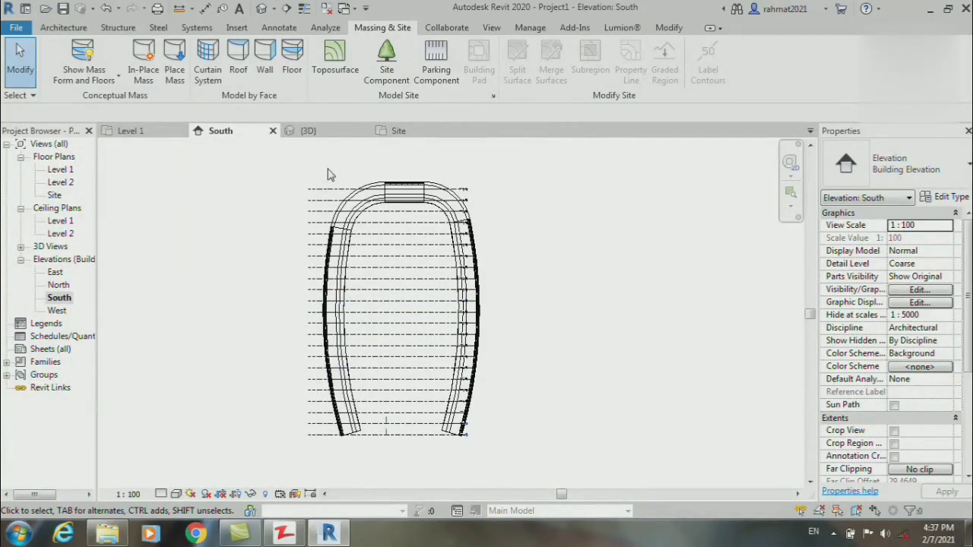
# - Duplicate the floor type as Generic Floor - 400mm 2 with a 0.2 structure thickness
pyautogui.click(292, 53)
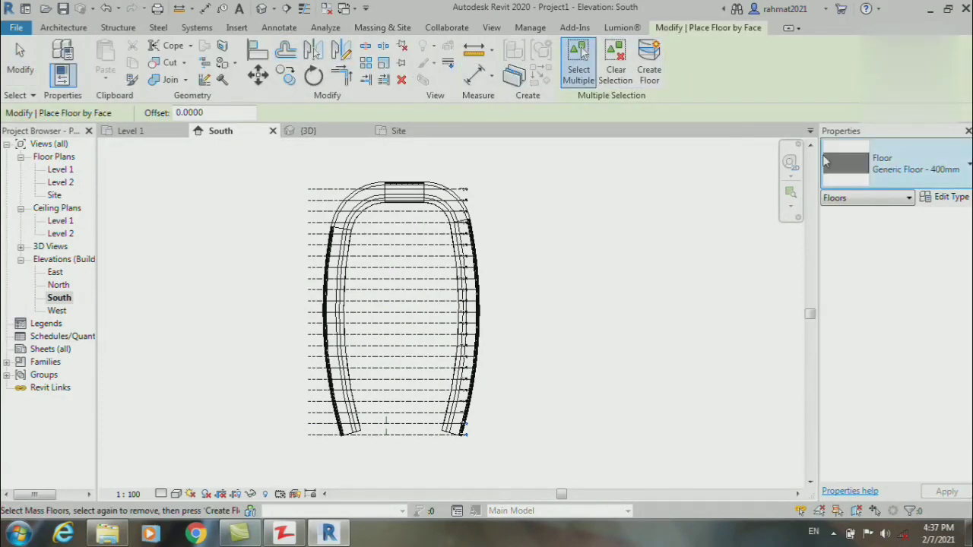
pyautogui.click(954, 197)
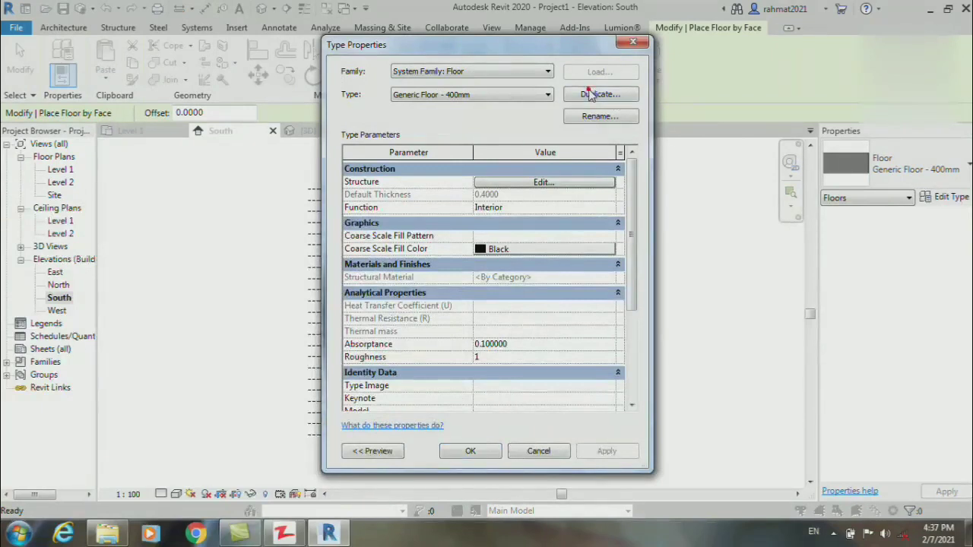
pyautogui.click(592, 94)
pyautogui.click(502, 285)
pyautogui.click(543, 182)
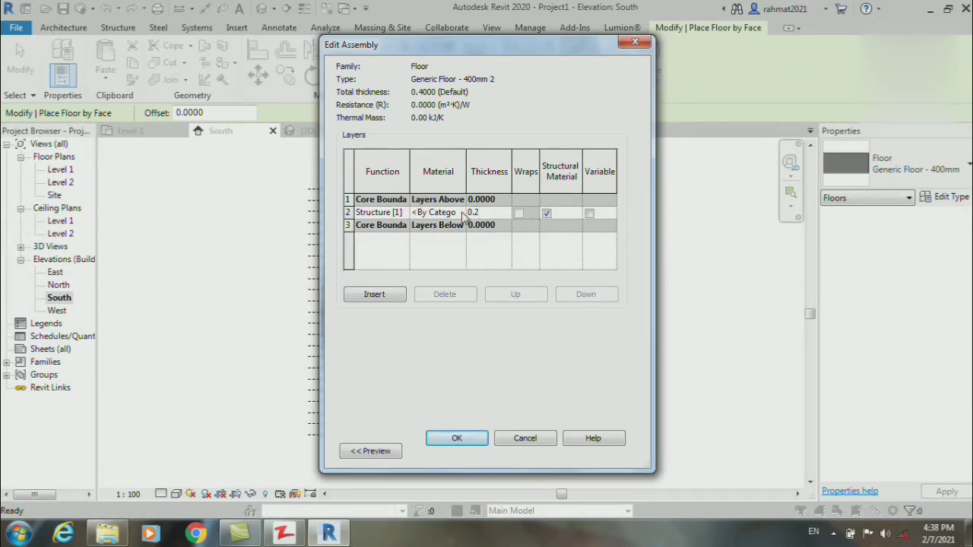
pyautogui.click(473, 436)
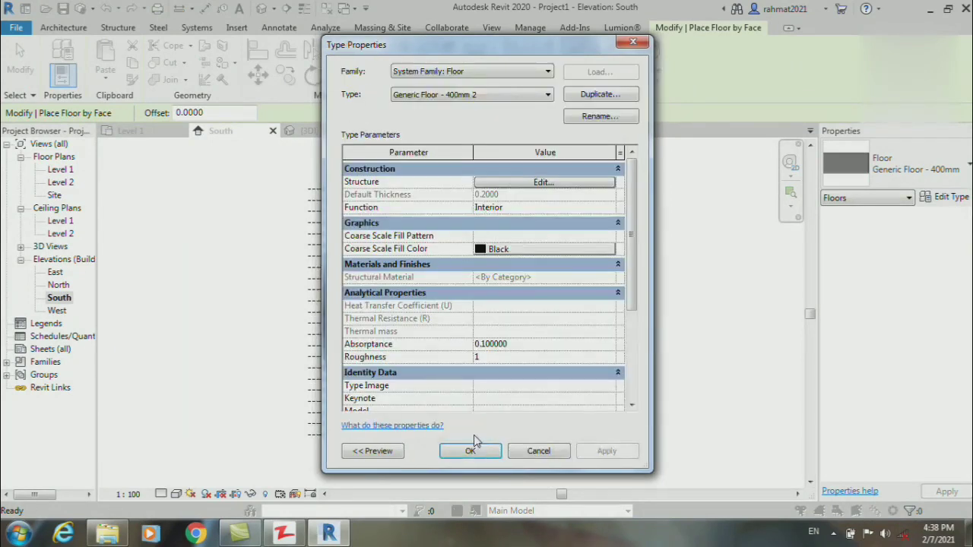
pyautogui.click(481, 453)
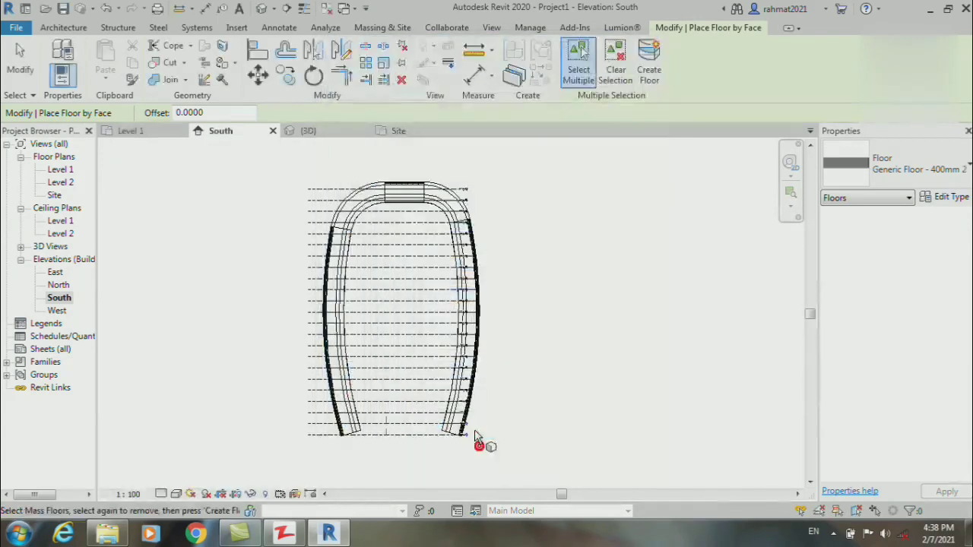
# - Create floors on all the mass floors and review them in the 3D view
pyautogui.moveTo(282, 156); pyautogui.dragTo(522, 473)
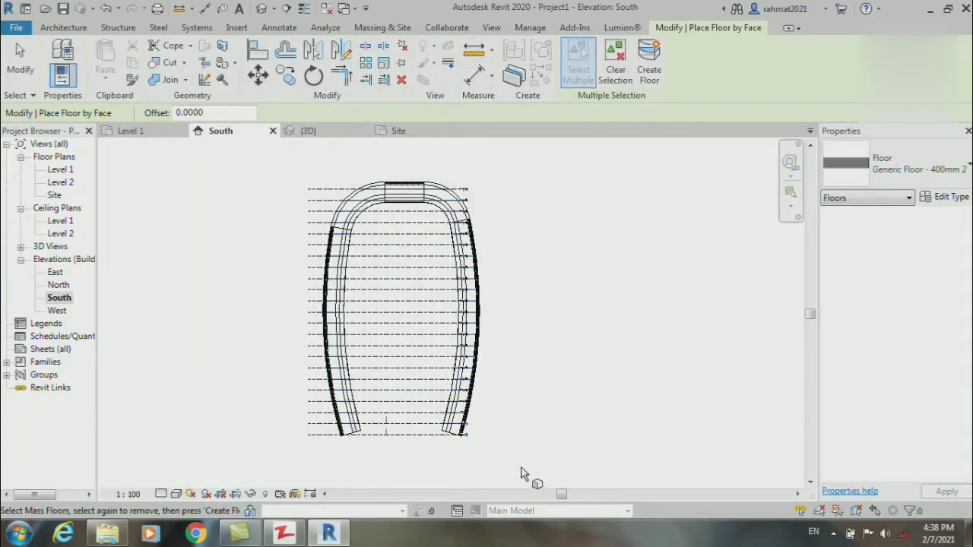
pyautogui.click(651, 73)
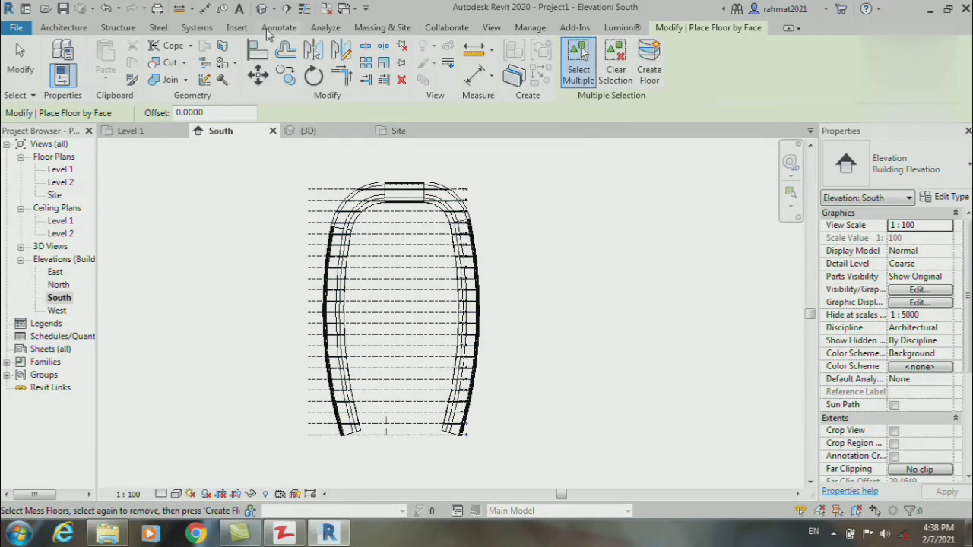
pyautogui.click(261, 9)
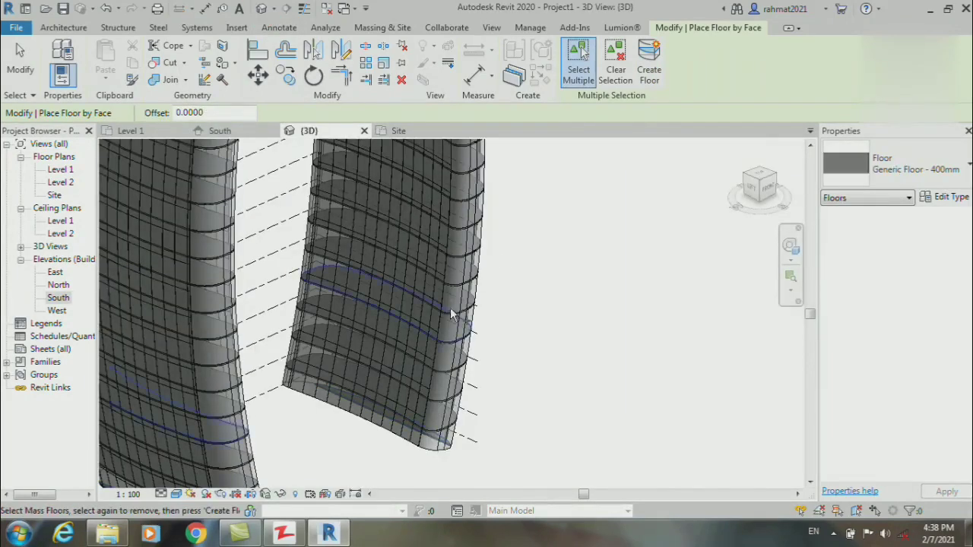
pyautogui.scroll(-3, 433, 380)
pyautogui.scroll(-2, 433, 380)
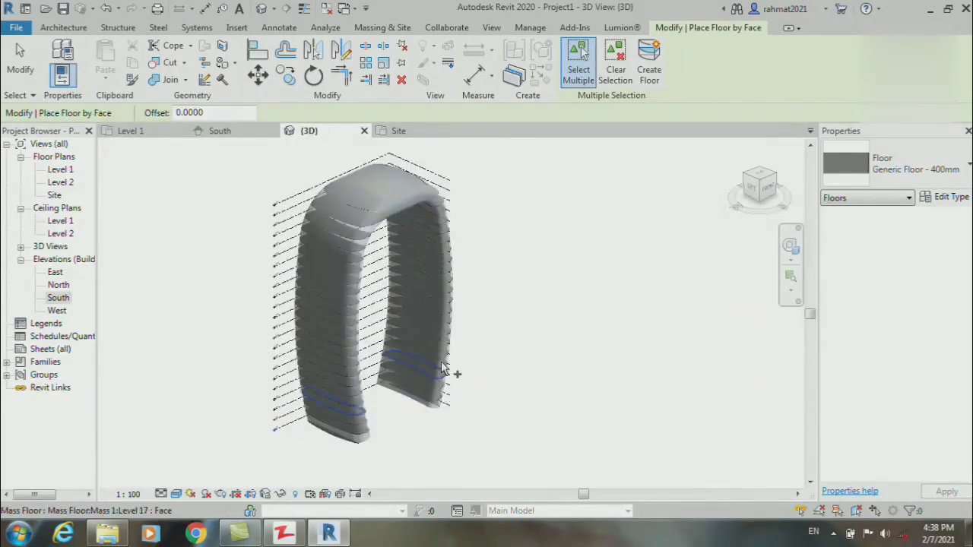
pyautogui.scroll(1, 473, 223)
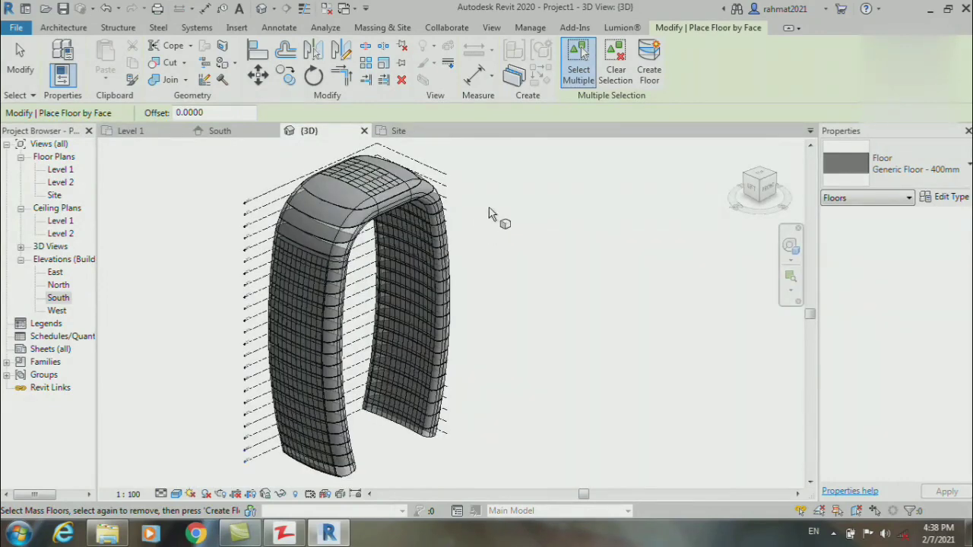
pyautogui.click(409, 28)
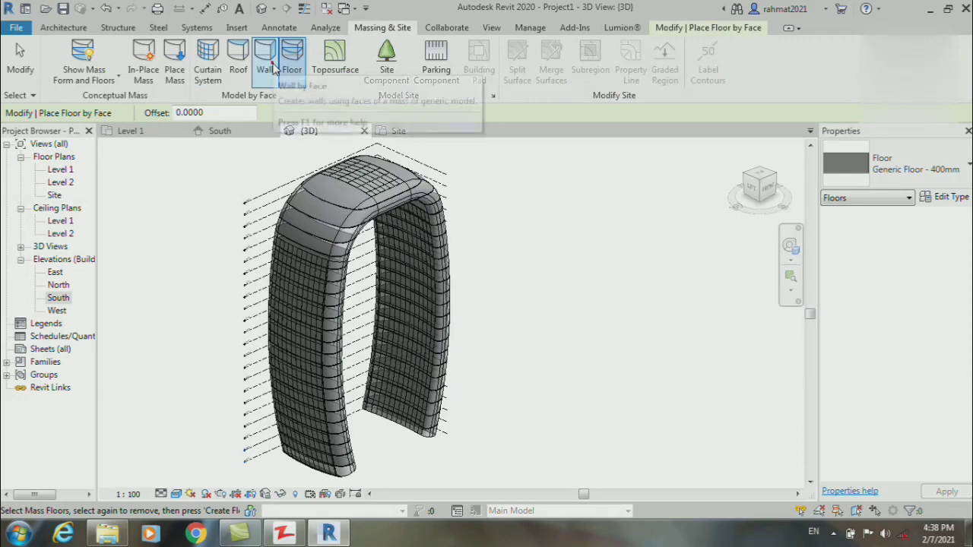
# - Duplicate the wall type as Generic - 200mm 2 and set its structure layer to 0.3 thick
pyautogui.click(275, 69)
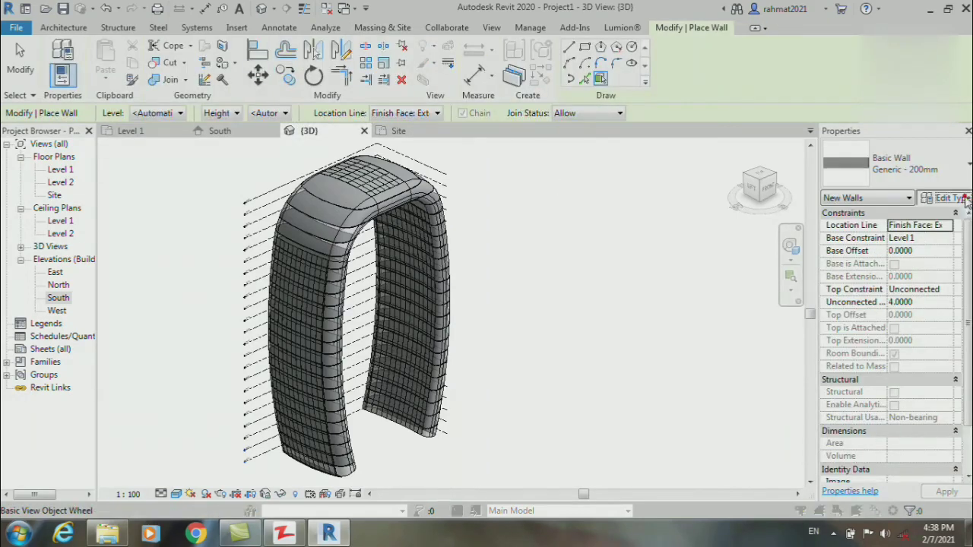
pyautogui.click(947, 197)
pyautogui.click(600, 94)
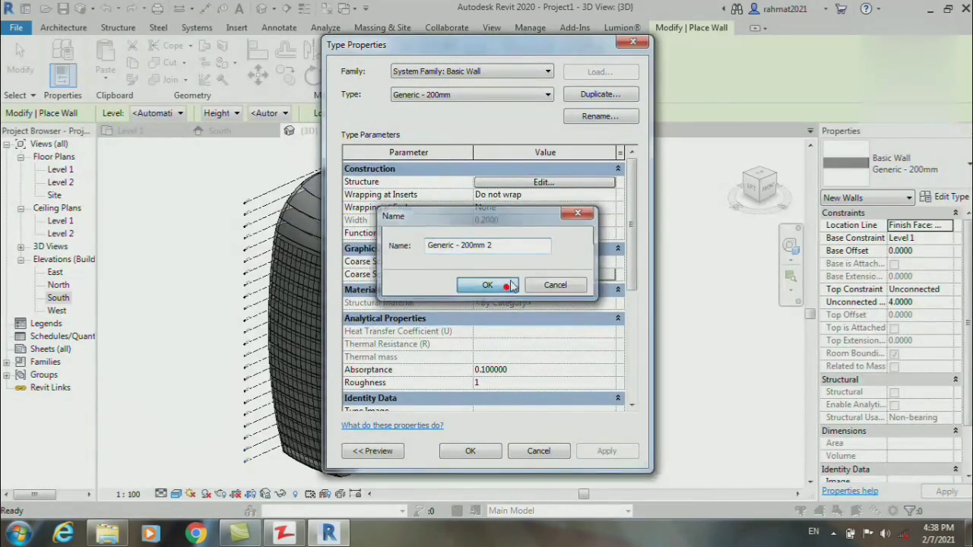
pyautogui.click(487, 285)
pyautogui.click(543, 183)
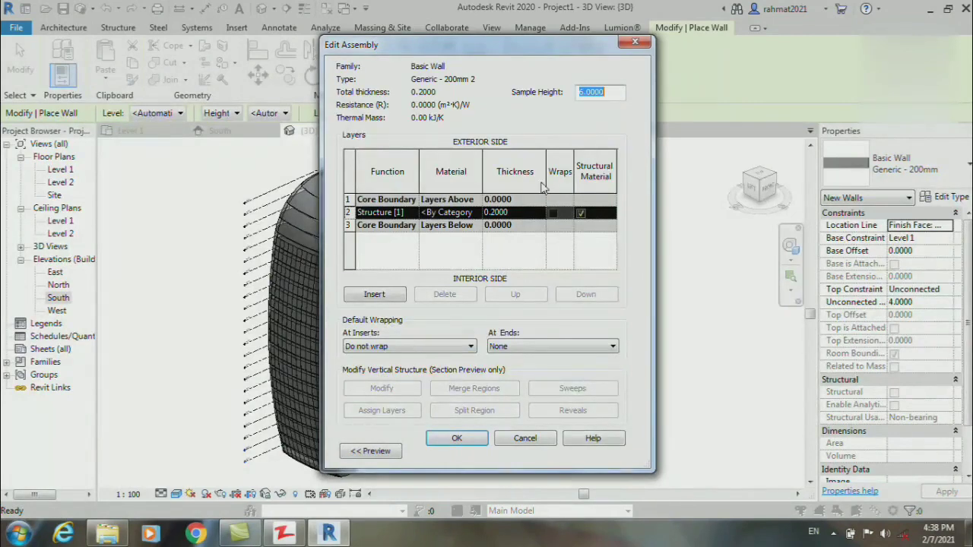
pyautogui.click(517, 213)
pyautogui.write('0')
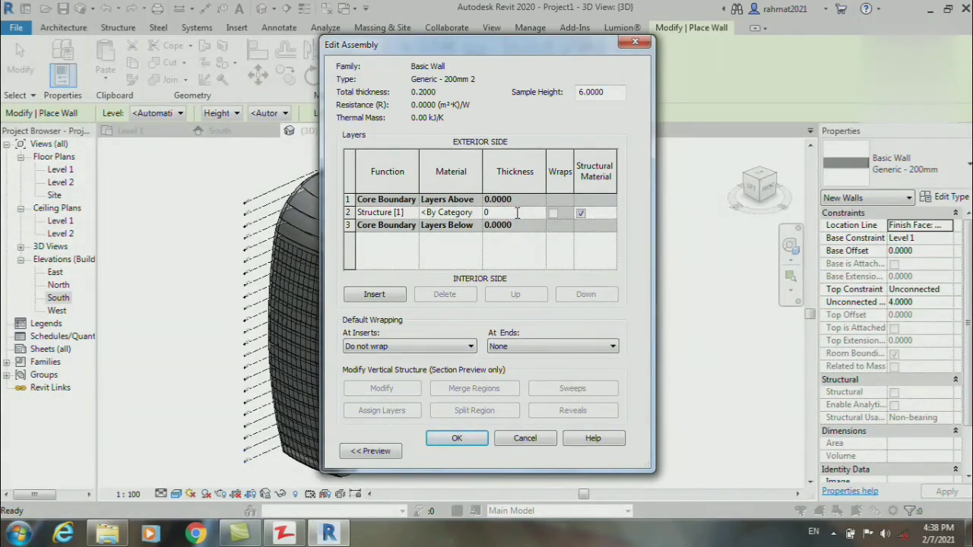
pyautogui.write('.3')
pyautogui.click(475, 214)
# - Assign Gypsum Wall Board (1) as the structure layer material and confirm the assembly
pyautogui.click(476, 213)
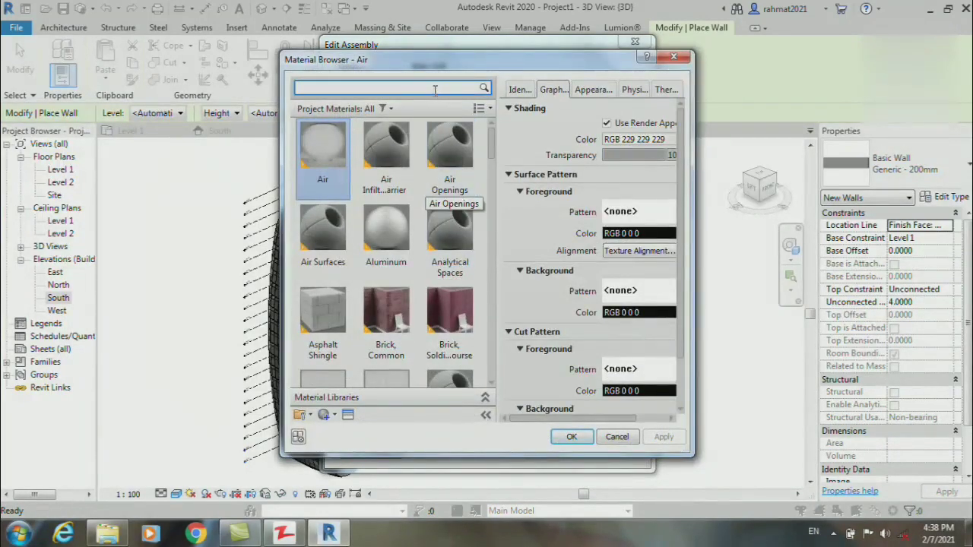
pyautogui.click(427, 88)
pyautogui.write('g')
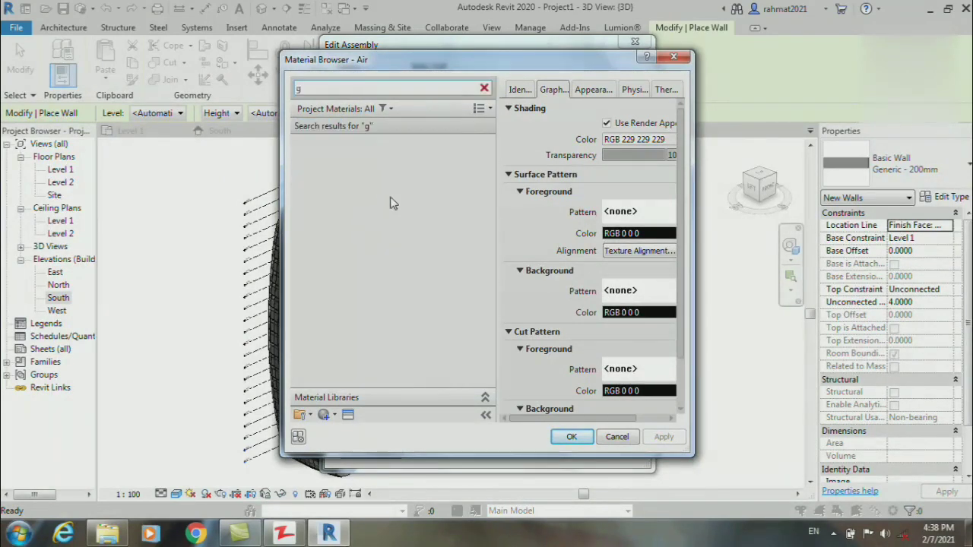
pyautogui.scroll(-3, 306, 335)
pyautogui.scroll(-2, 320, 357)
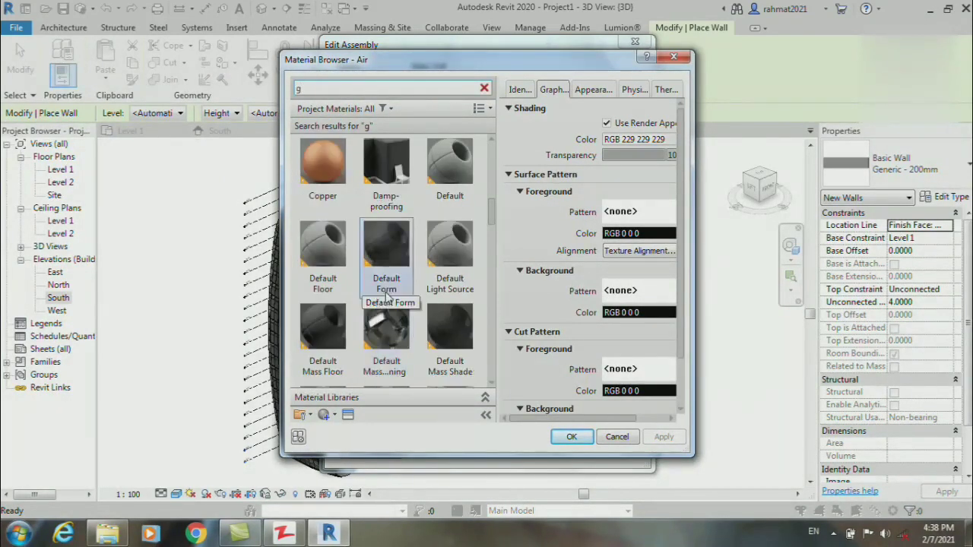
pyautogui.scroll(3, 387, 297)
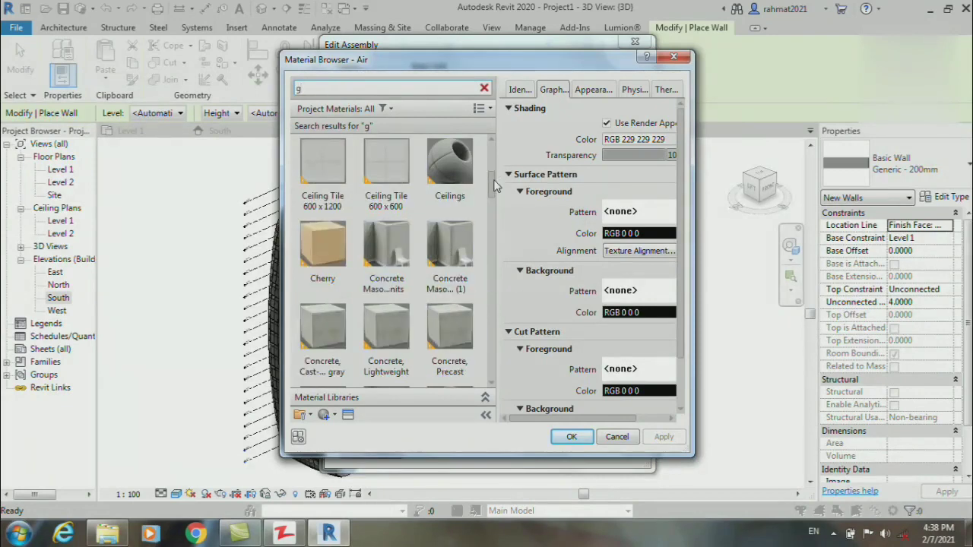
pyautogui.moveTo(495, 185); pyautogui.dragTo(494, 263)
pyautogui.click(386, 250)
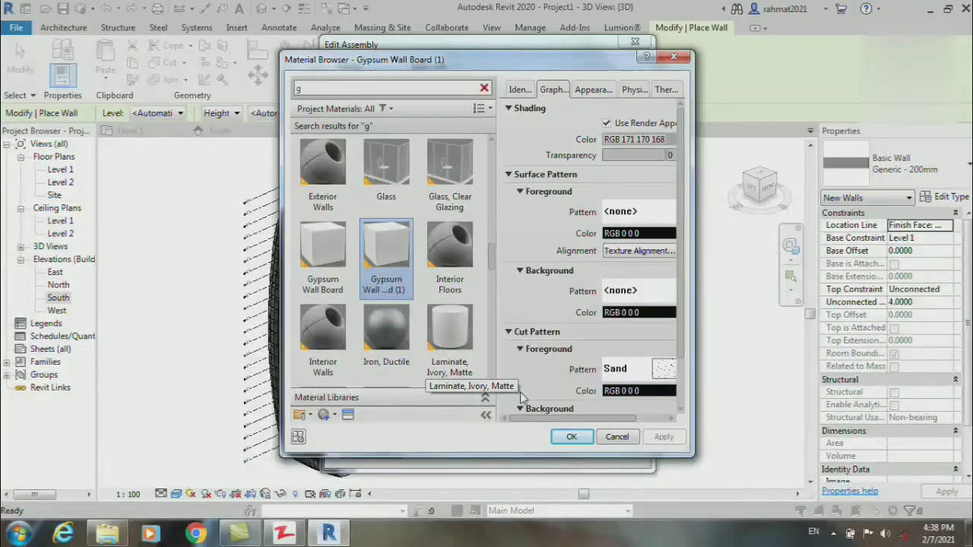
pyautogui.click(572, 438)
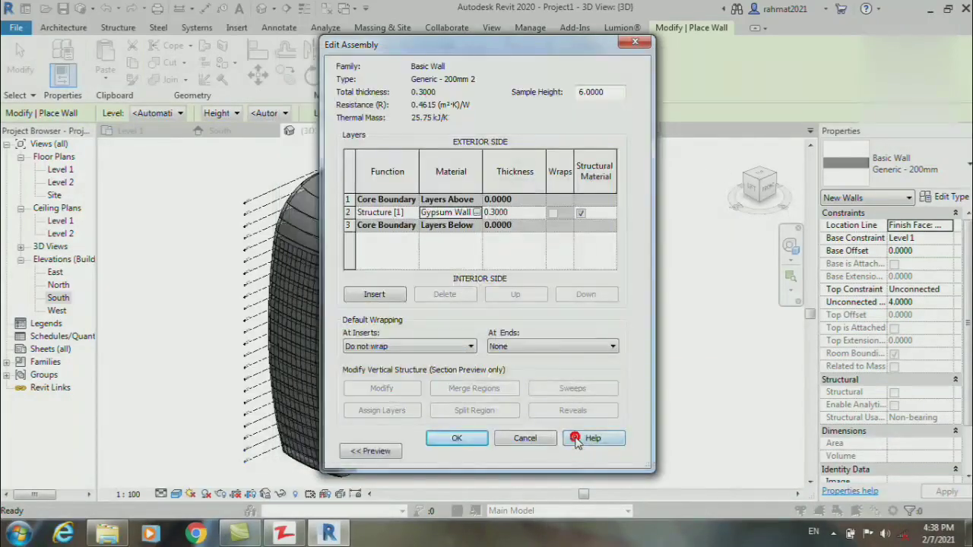
pyautogui.click(457, 439)
# - Confirm the new wall type and place a wall on the right tower's narrow face
pyautogui.click(465, 449)
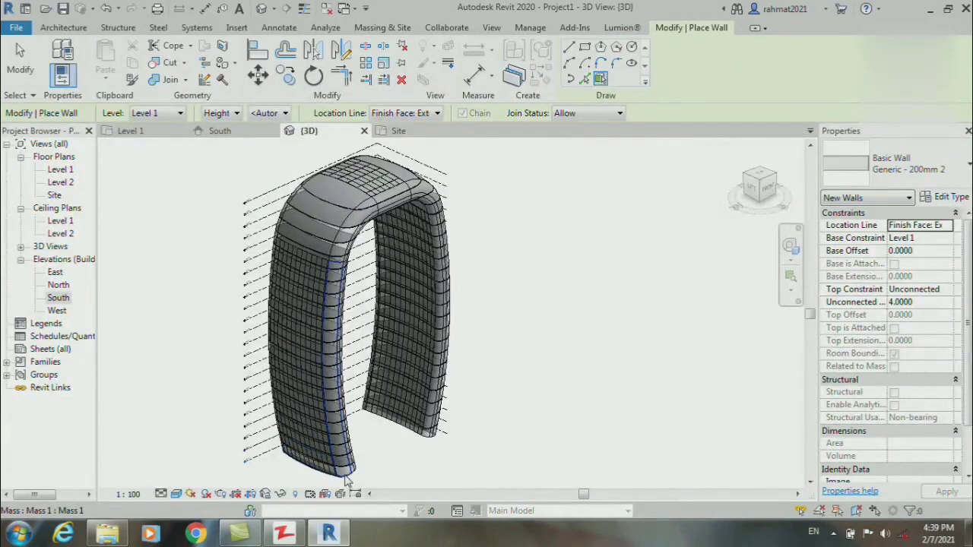
pyautogui.scroll(2, 346, 481)
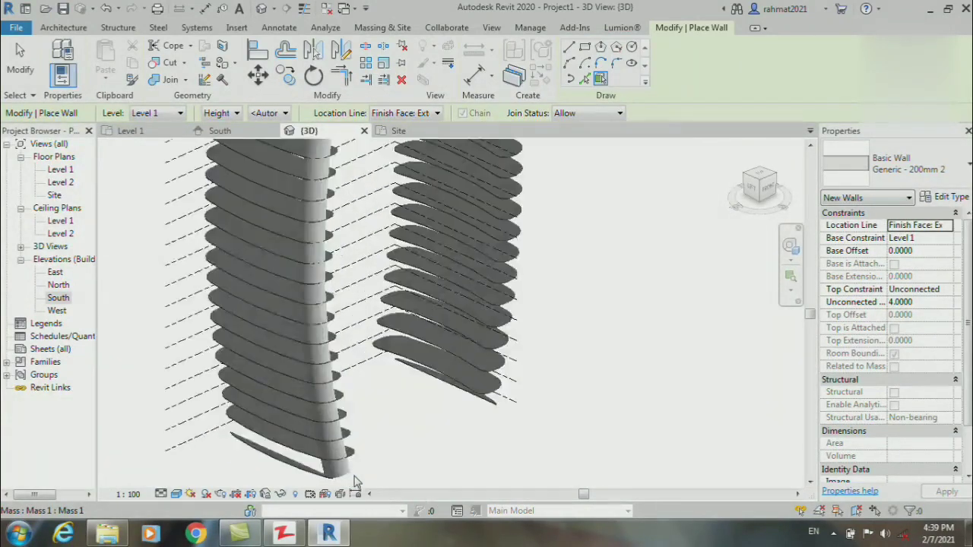
pyautogui.scroll(2, 350, 478)
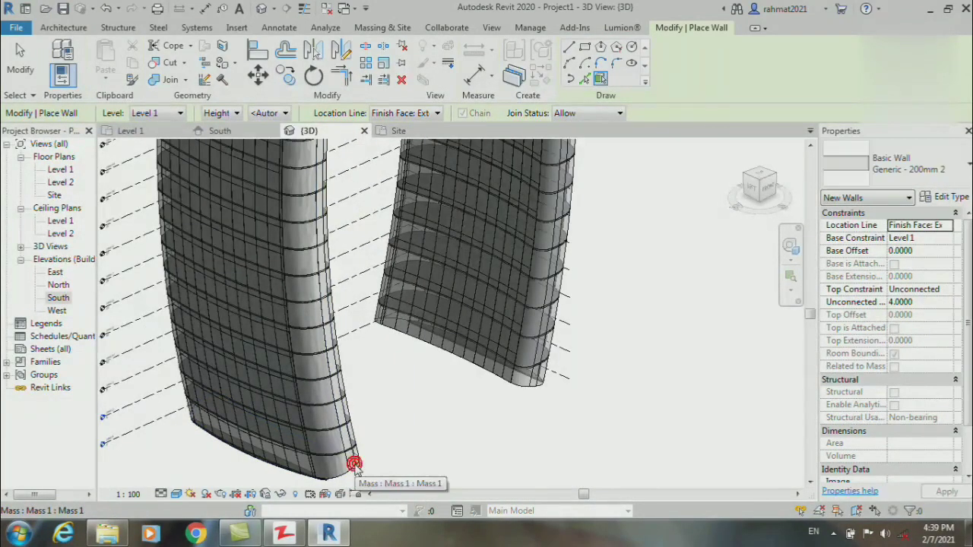
pyautogui.click(521, 384)
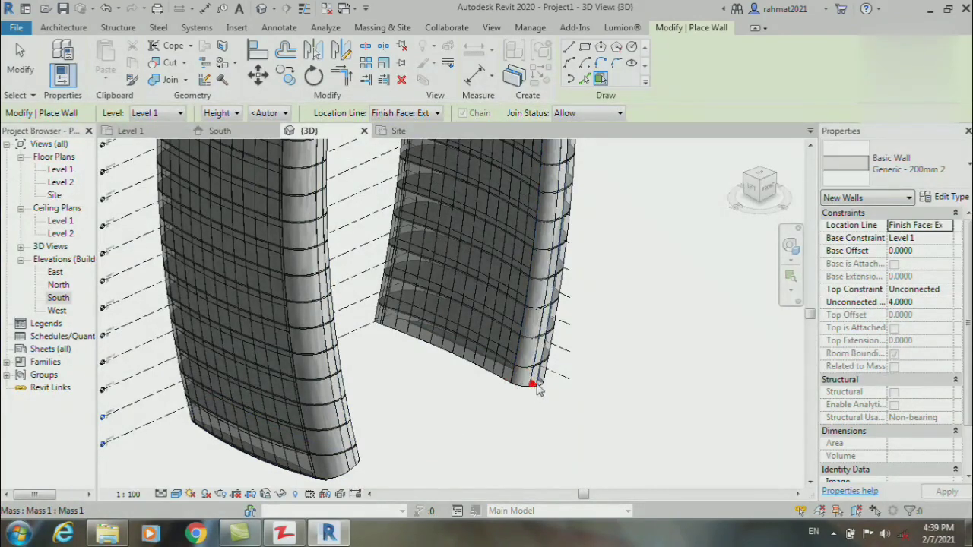
pyautogui.scroll(-2, 525, 395)
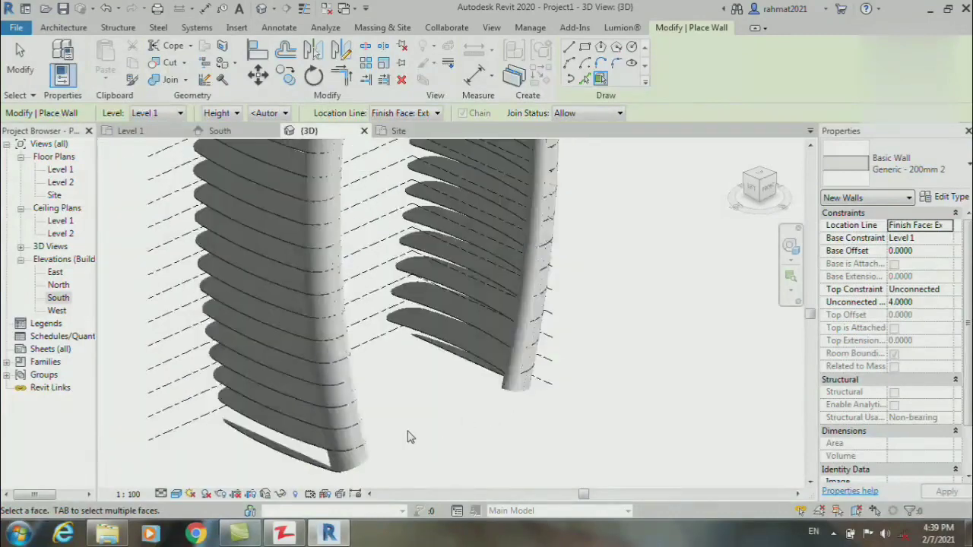
pyautogui.scroll(-3, 456, 418)
pyautogui.scroll(1, 411, 251)
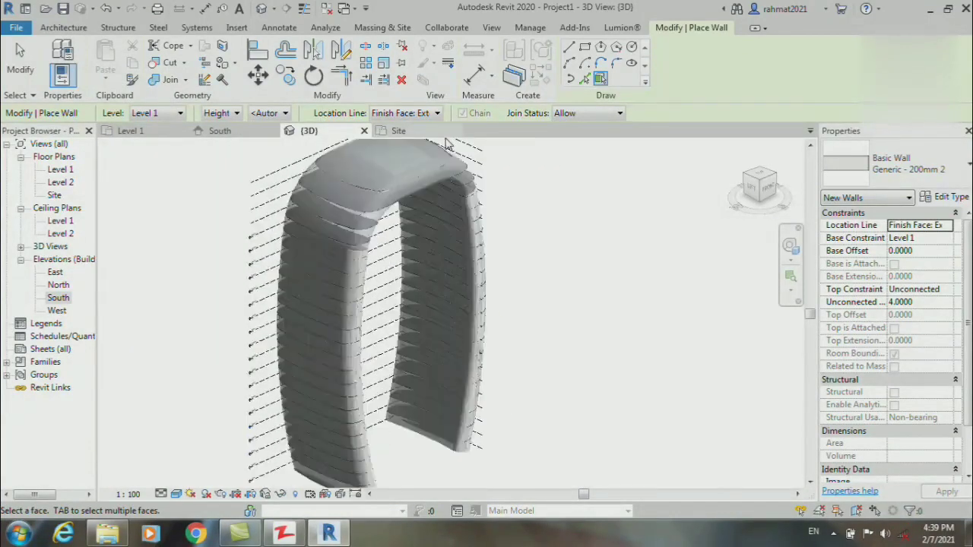
pyautogui.scroll(2, 396, 213)
pyautogui.scroll(1, 391, 199)
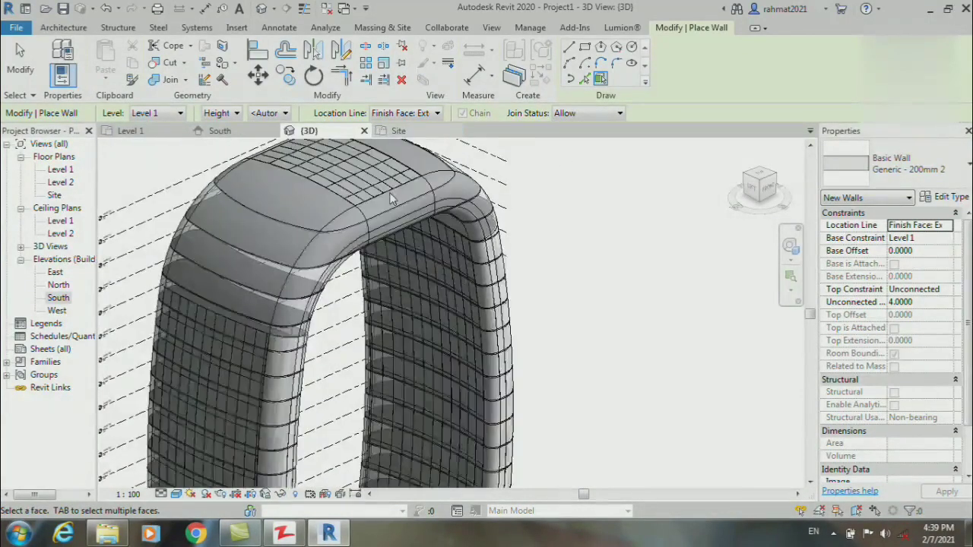
# - Place walls on the upper, curved arch, next curved, top and right curved faces
pyautogui.click(302, 178)
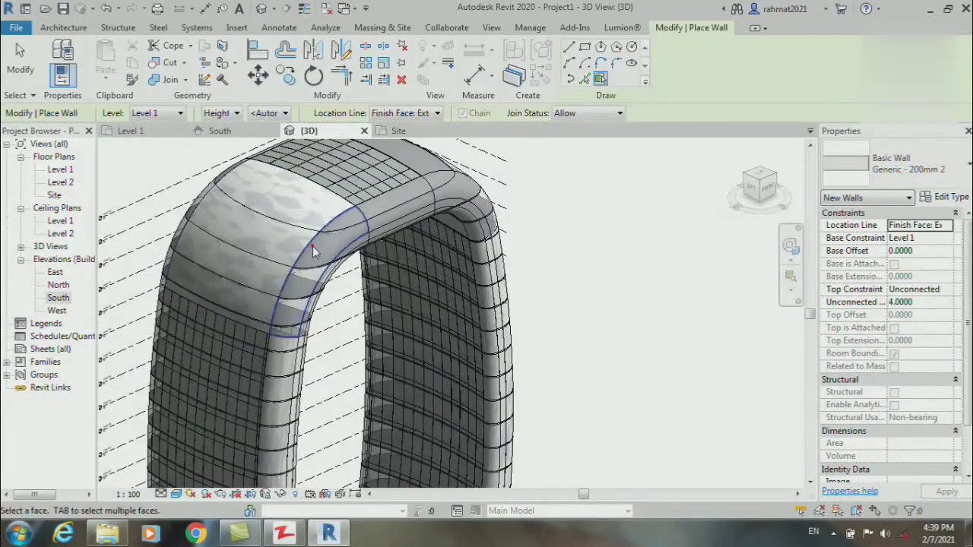
pyautogui.click(308, 305)
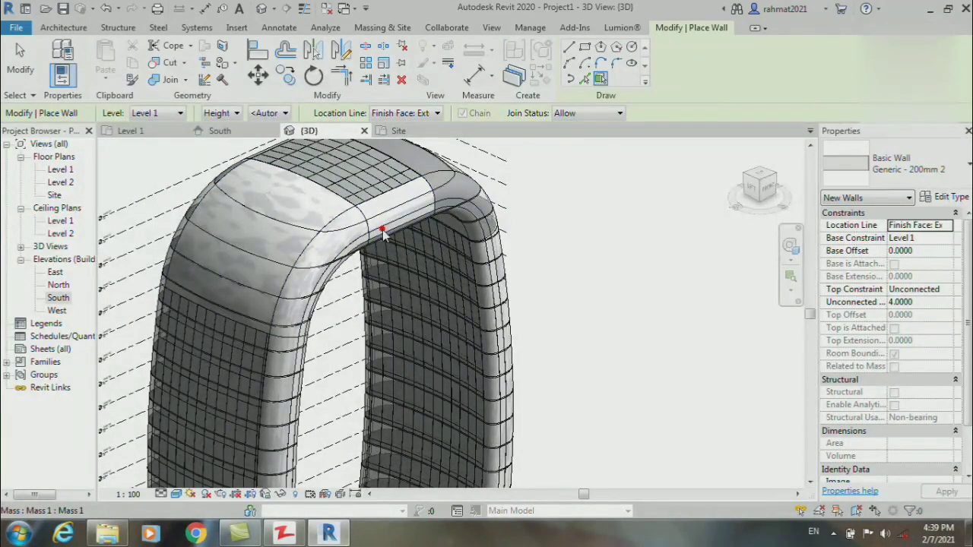
pyautogui.click(380, 231)
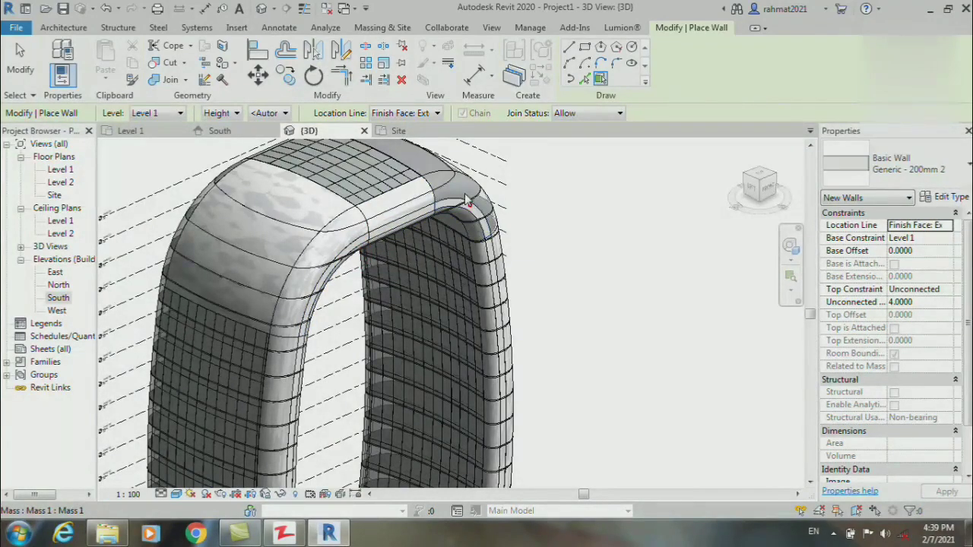
pyautogui.click(425, 174)
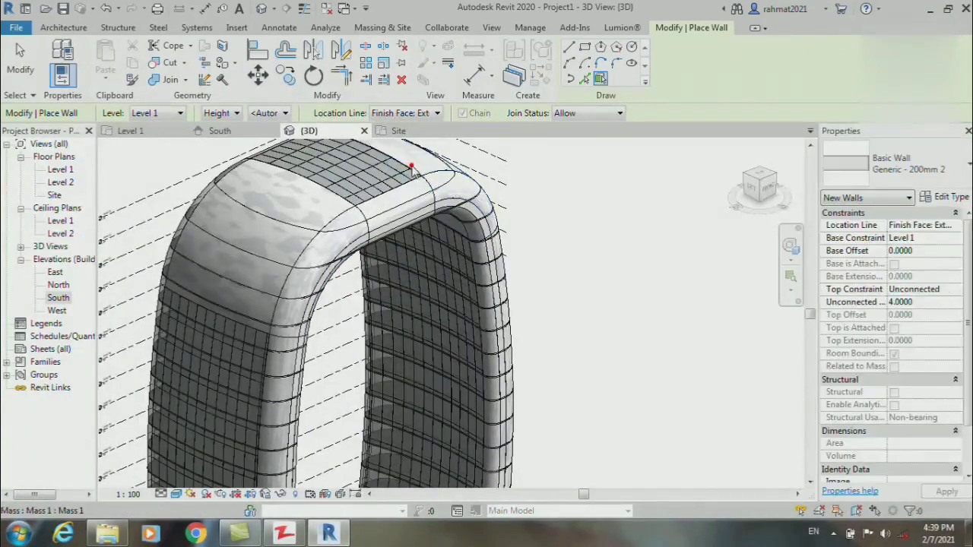
pyautogui.click(461, 214)
# - Orbit to another side and place a wall on the inner curved face
pyautogui.scroll(-2, 400, 289)
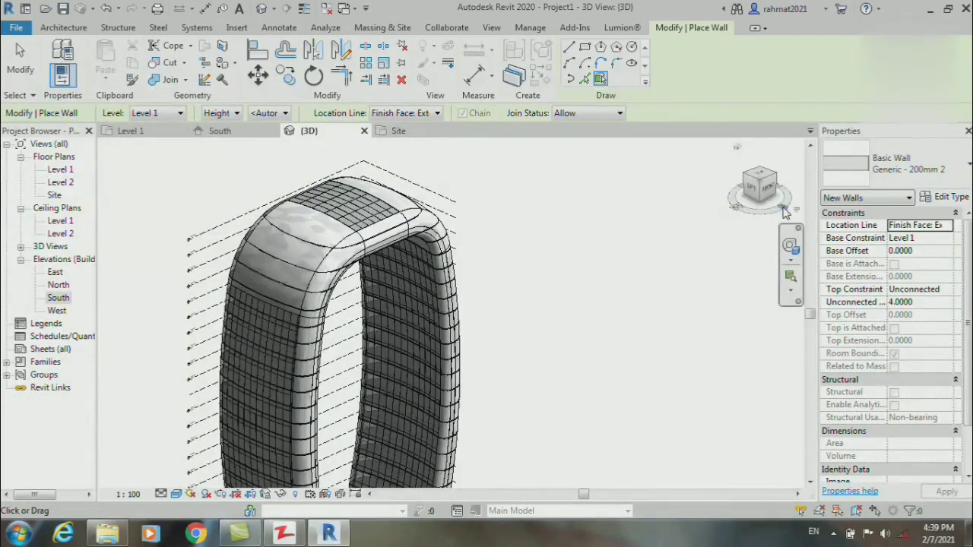
pyautogui.moveTo(753, 207); pyautogui.dragTo(593, 210)
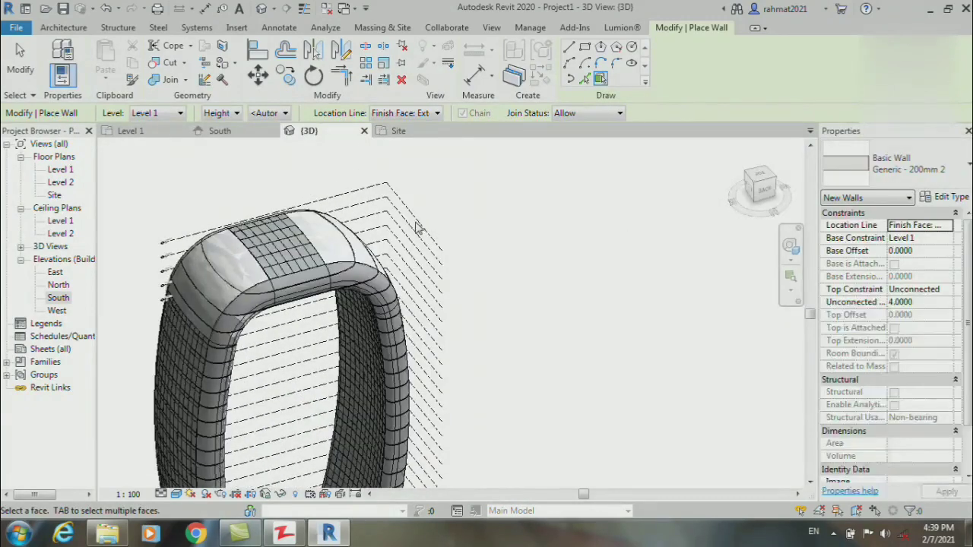
pyautogui.scroll(-2, 417, 228)
pyautogui.scroll(1, 377, 432)
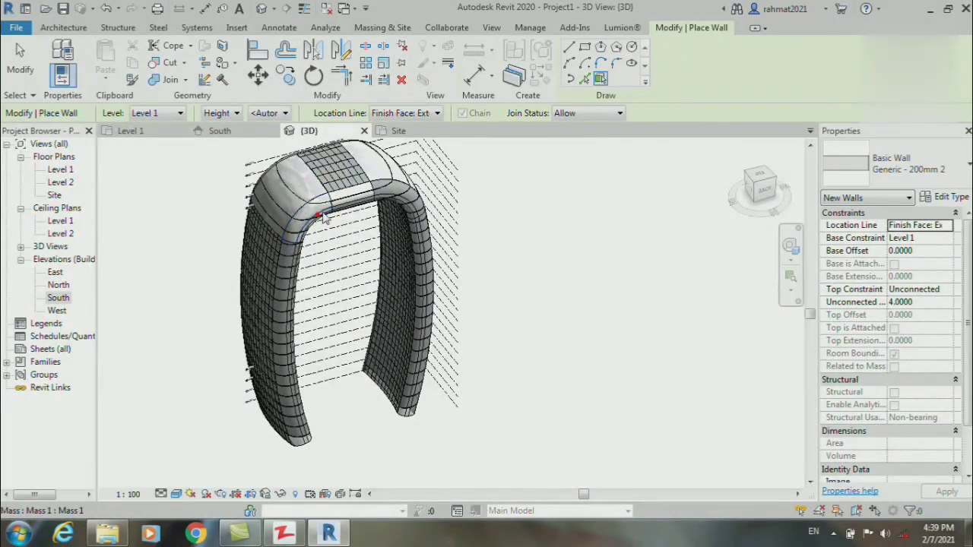
pyautogui.click(385, 194)
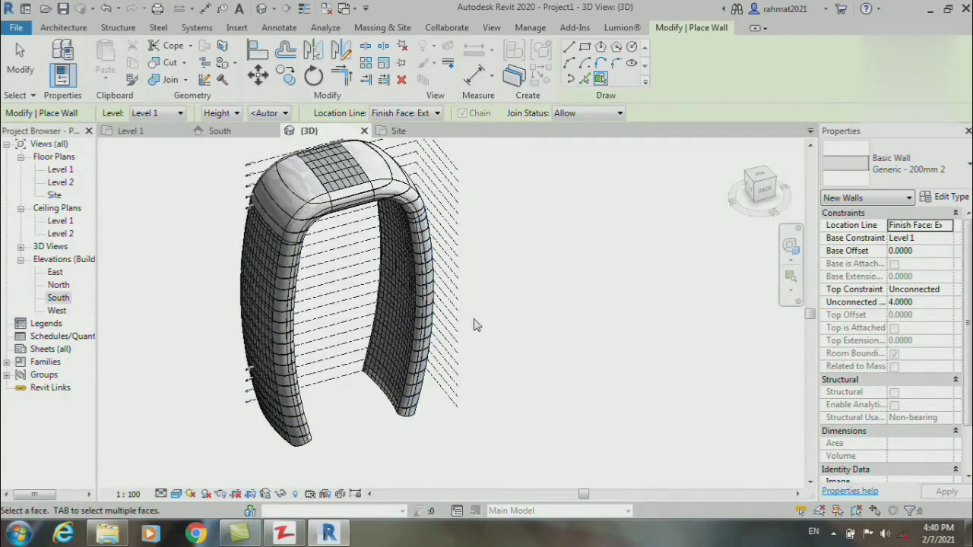
# - Orbit around the back of the model to check wall coverage
pyautogui.scroll(-1, 472, 319)
pyautogui.click(763, 188)
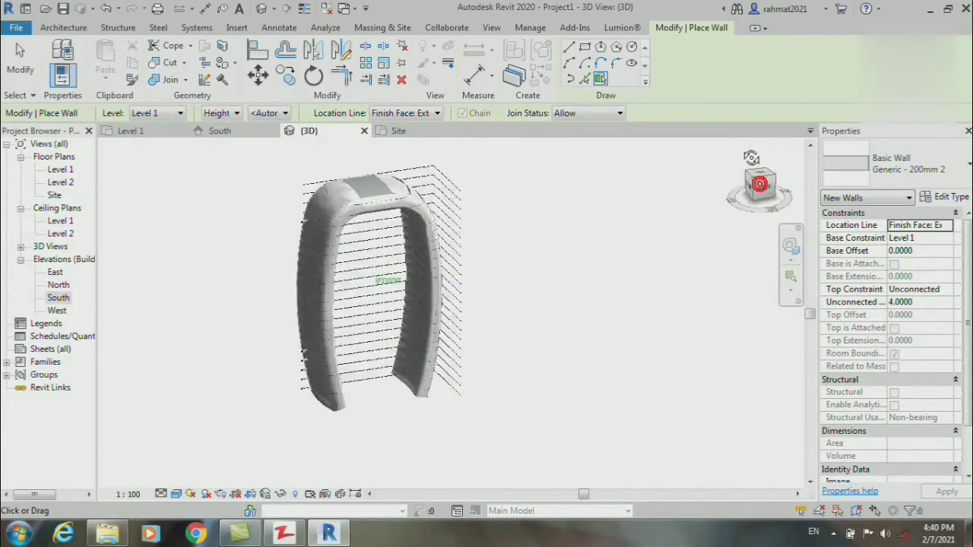
pyautogui.moveTo(760, 186); pyautogui.dragTo(768, 188)
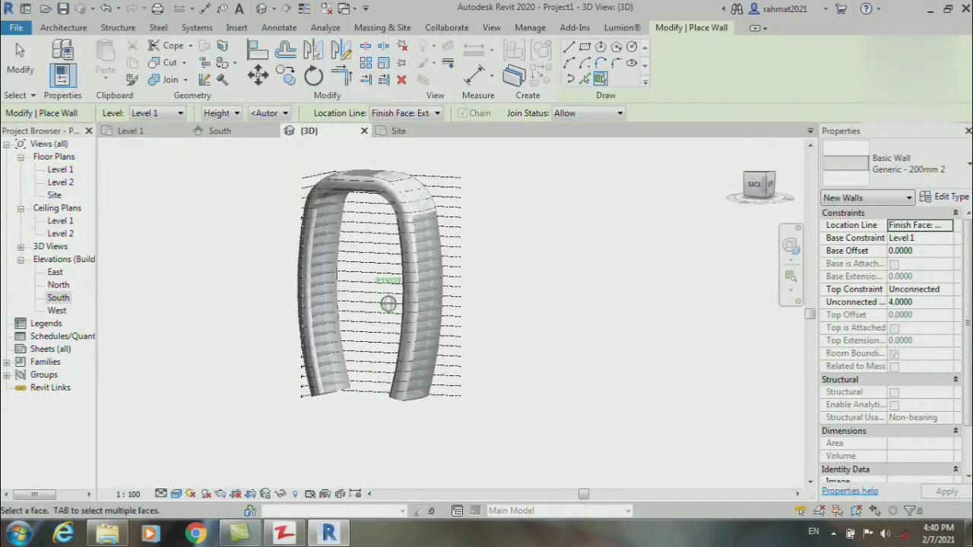
pyautogui.scroll(2, 298, 166)
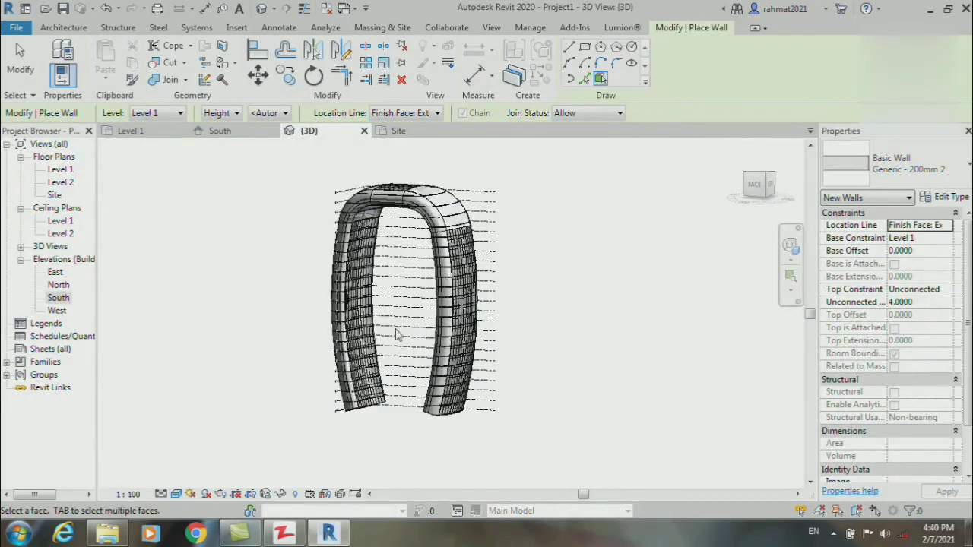
pyautogui.scroll(-2, 403, 343)
pyautogui.scroll(1, 403, 344)
pyautogui.scroll(1, 406, 319)
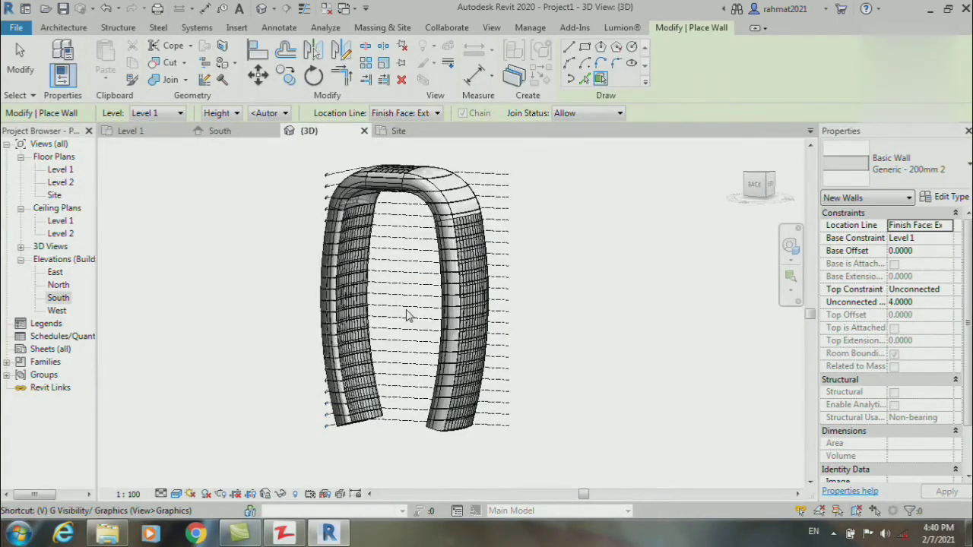
# - Hide the Mass model category in the 3D view's Visibility/Graphics settings (VG)
pyautogui.press('g')
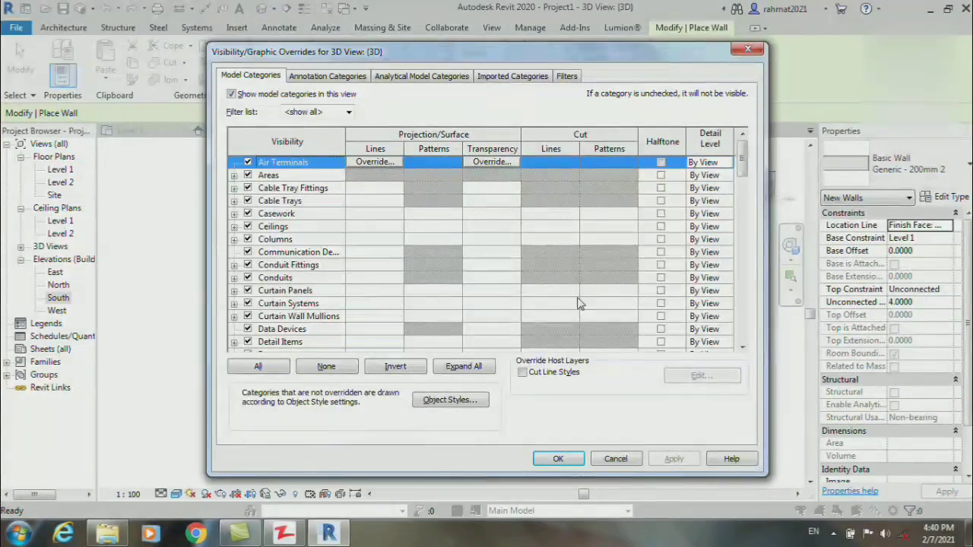
pyautogui.moveTo(745, 151); pyautogui.dragTo(745, 235)
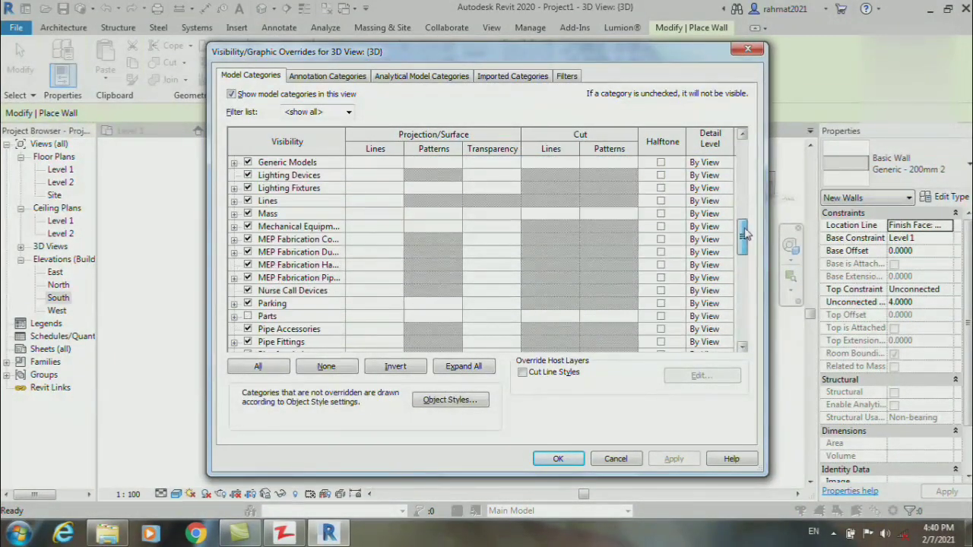
pyautogui.click(247, 214)
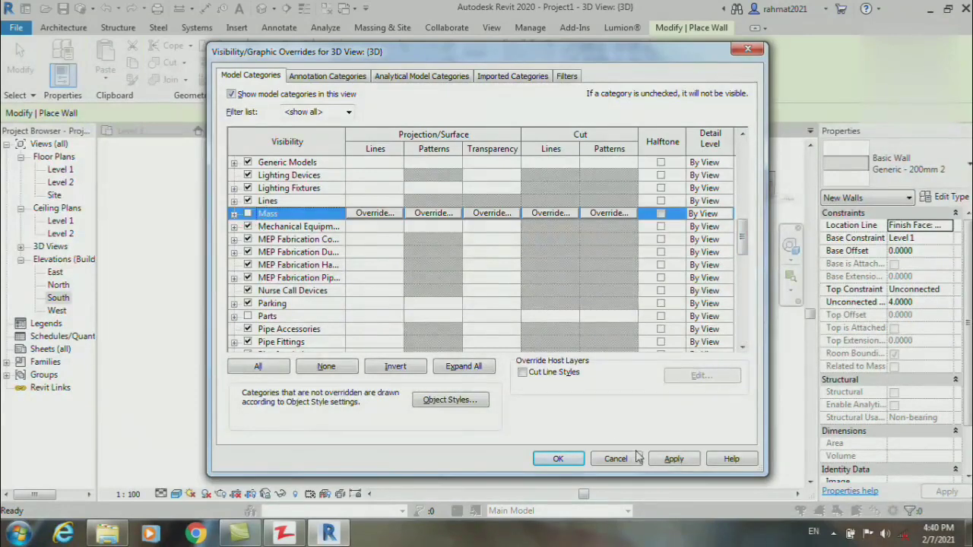
pyautogui.click(558, 458)
pyautogui.click(576, 297)
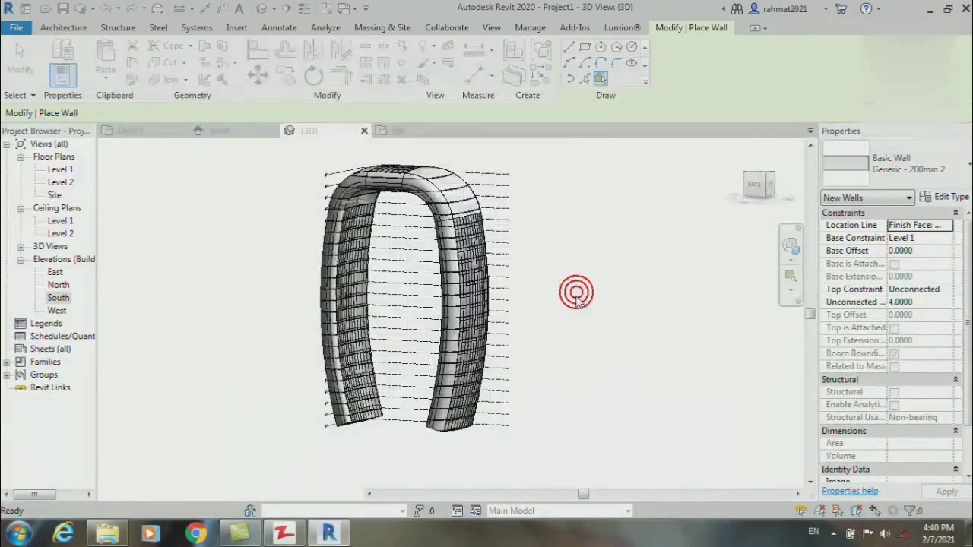
pyautogui.moveTo(764, 193); pyautogui.dragTo(790, 196)
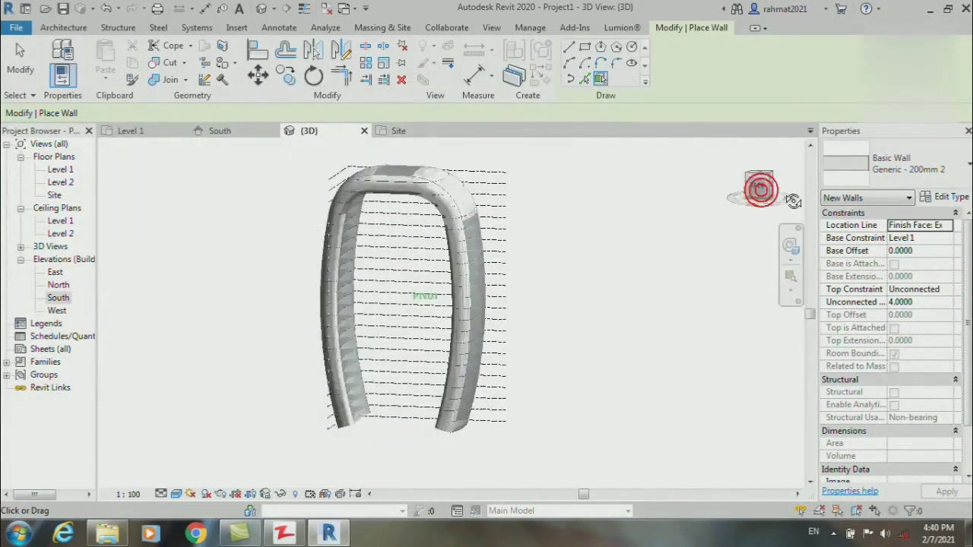
pyautogui.keyDown('shift'); pyautogui.moveTo(418, 320); pyautogui.dragTo(423, 320, button='middle'); pyautogui.keyUp('shift')
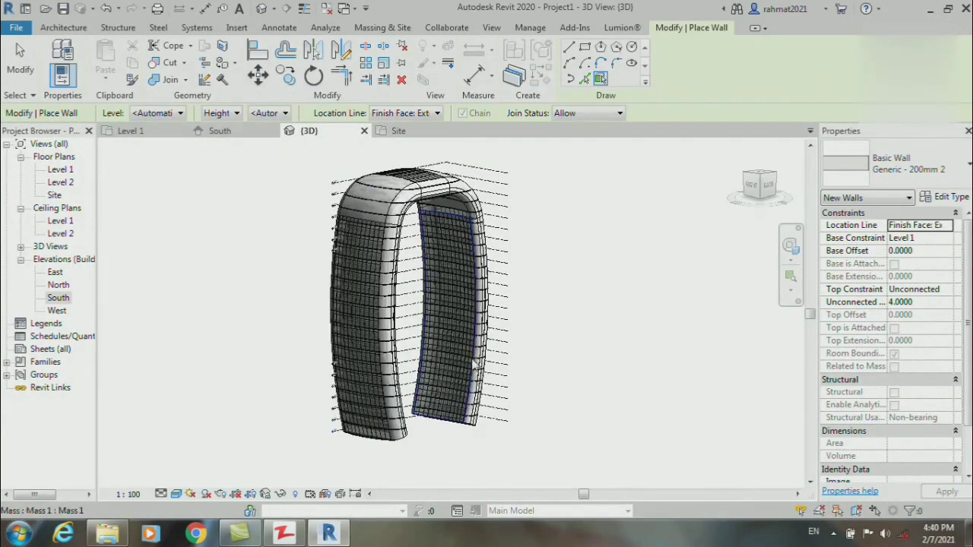
pyautogui.keyDown('shift'); pyautogui.moveTo(473, 365); pyautogui.dragTo(456, 342, button='middle'); pyautogui.keyUp('shift')
pyautogui.moveTo(760, 187); pyautogui.dragTo(748, 178)
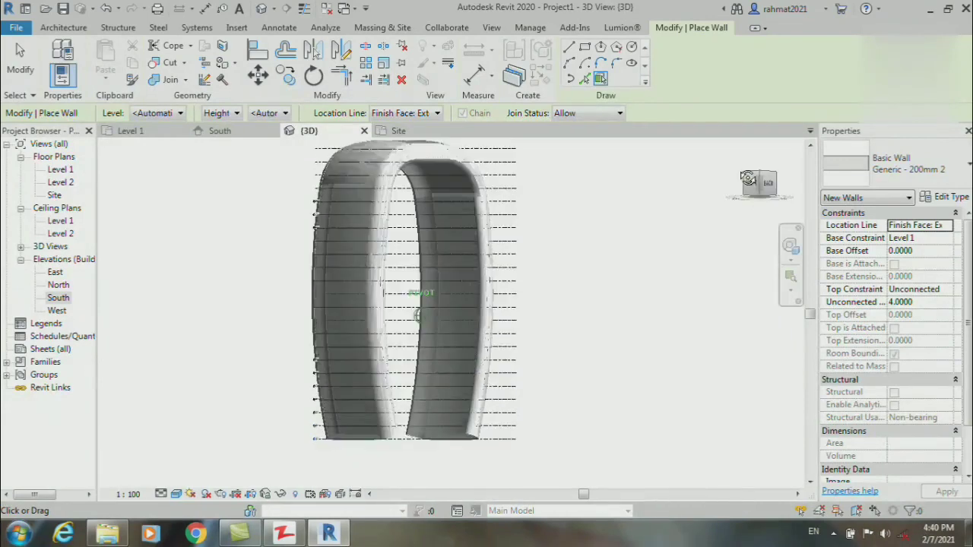
pyautogui.keyDown('shift'); pyautogui.moveTo(465, 362); pyautogui.dragTo(547, 287, button='middle'); pyautogui.keyUp('shift')
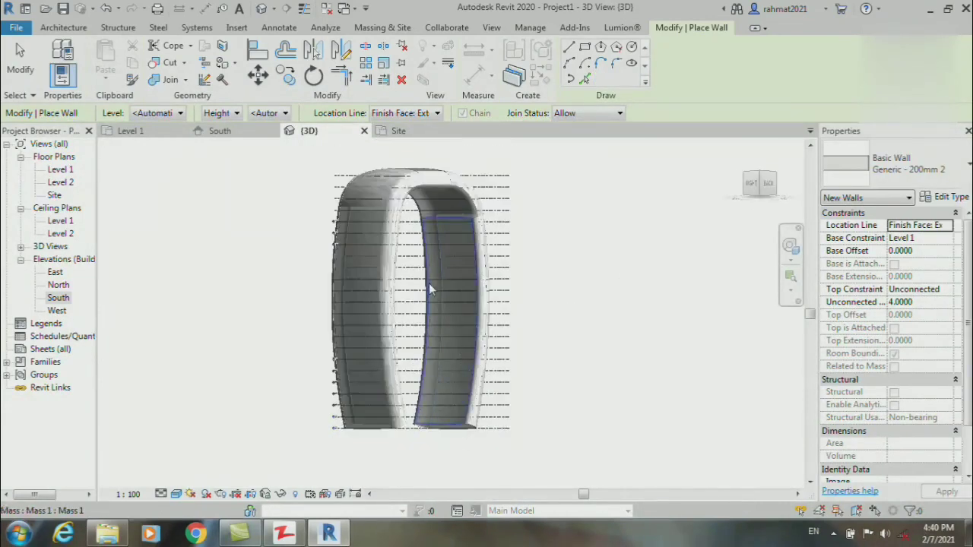
pyautogui.press('r')
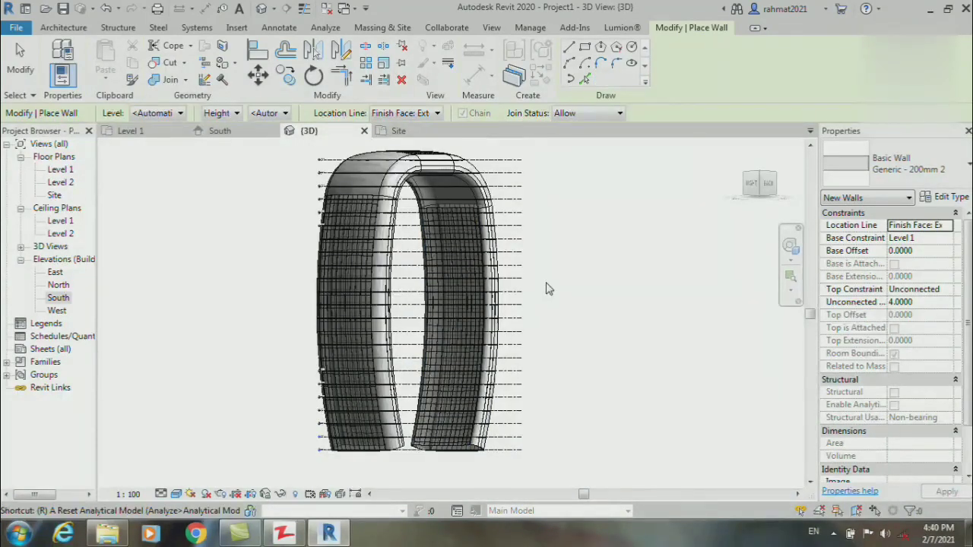
pyautogui.press('r')
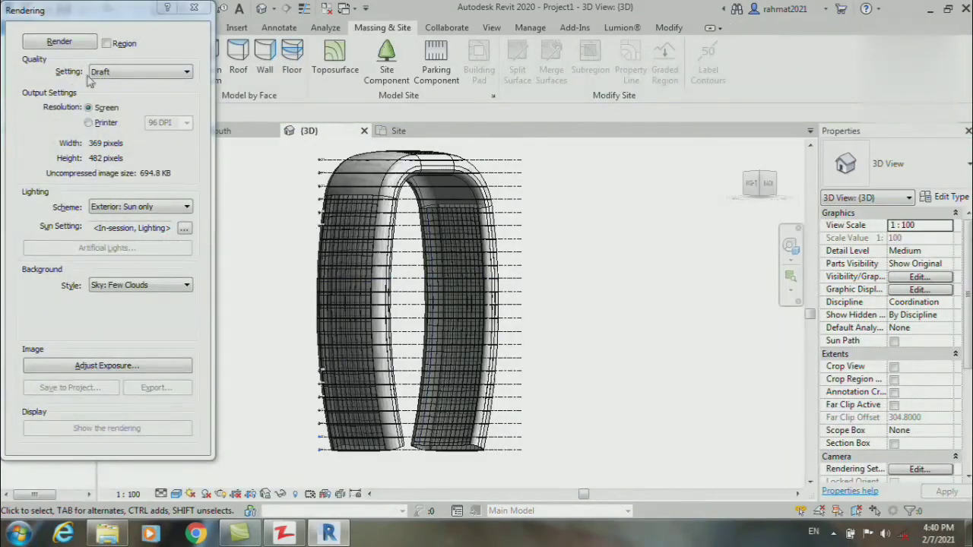
pyautogui.click(109, 71)
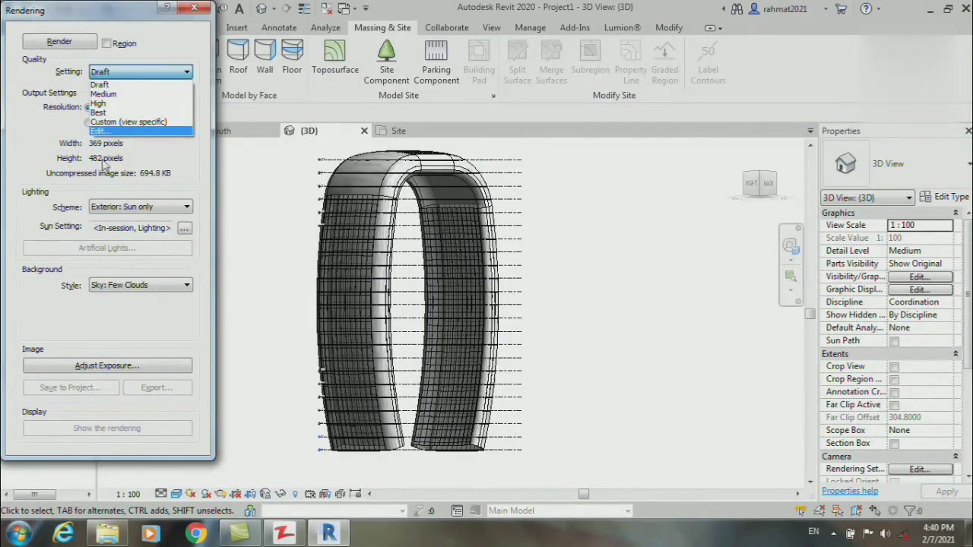
pyautogui.click(201, 13)
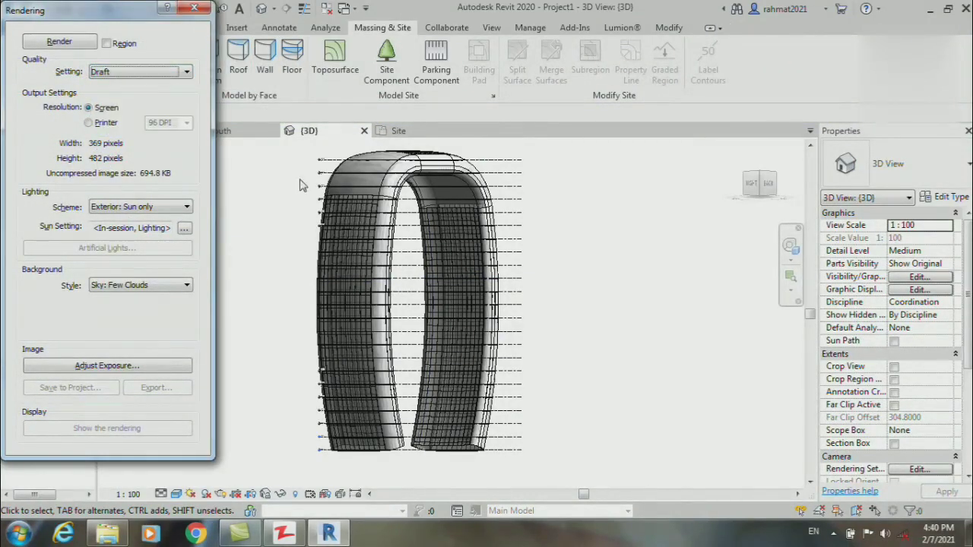
pyautogui.click(195, 9)
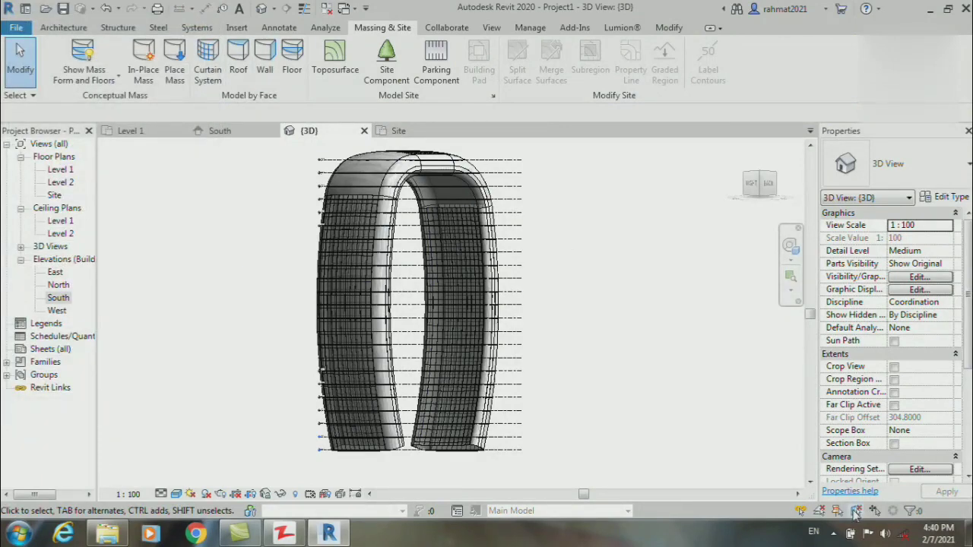
pyautogui.click(834, 535)
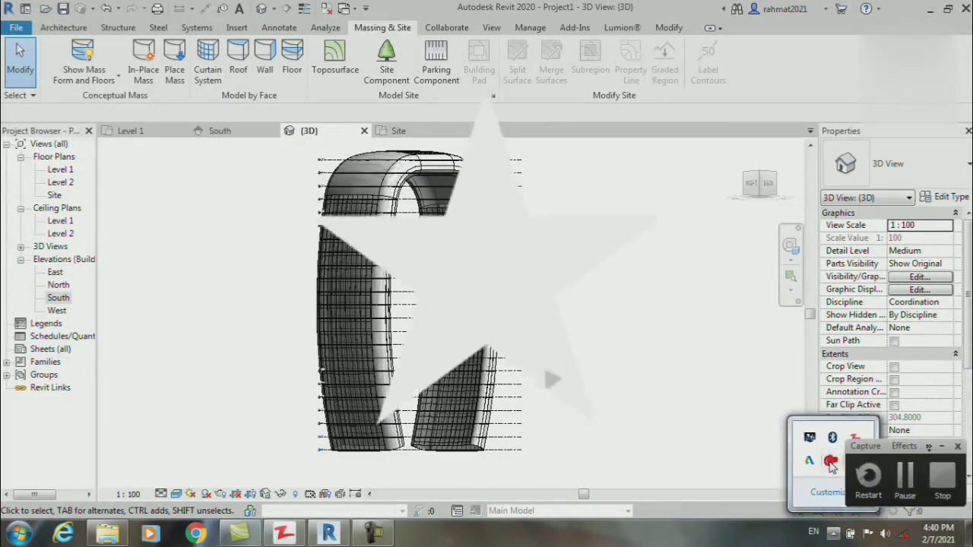